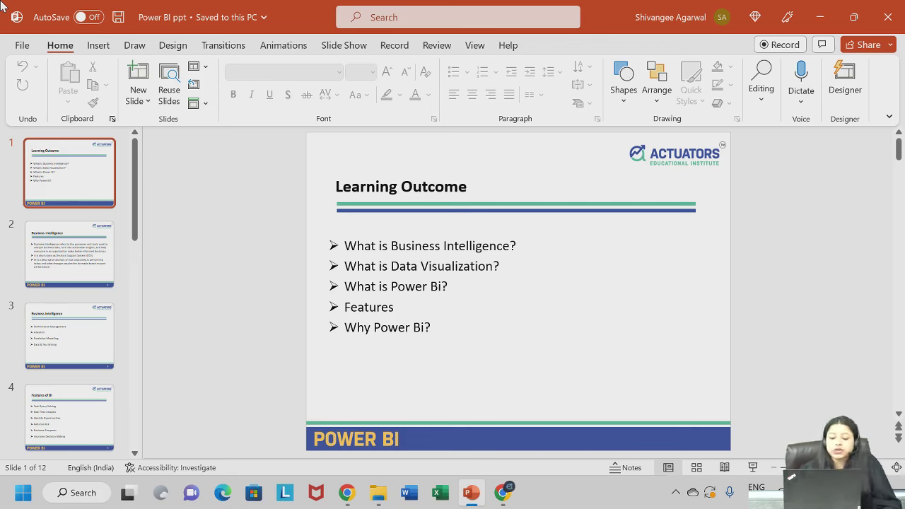
Advance from the 'Learning Outcome' slide to slide 2, defining Business Intelligence
key(Down)
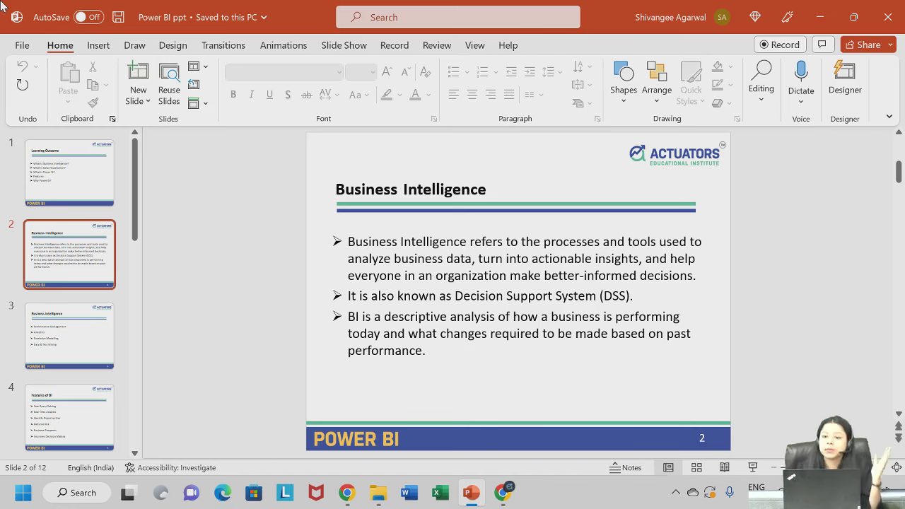
Go to slide 3, 'Business Intelligence', listing Performance Management, Analytics and Predictive Modelling
key(Down)
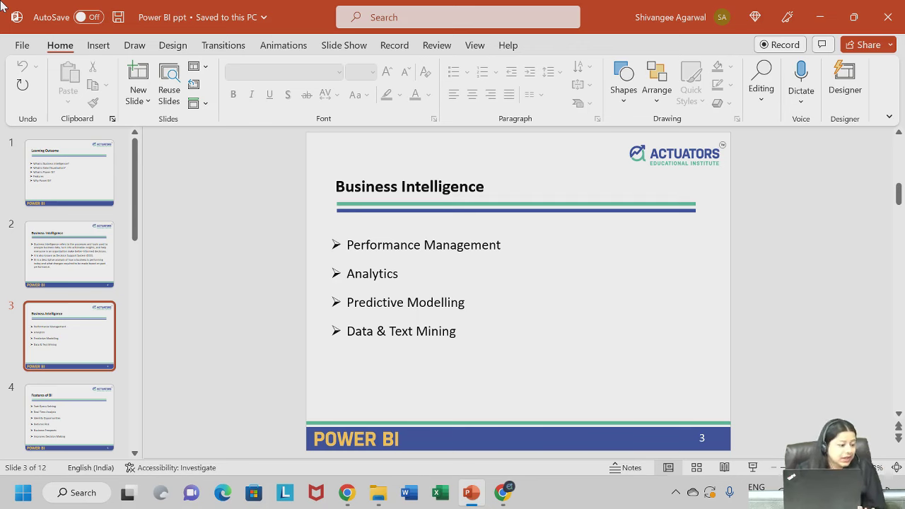
Move to slide 4, 'Features of BI', with its six listed features
key(Down)
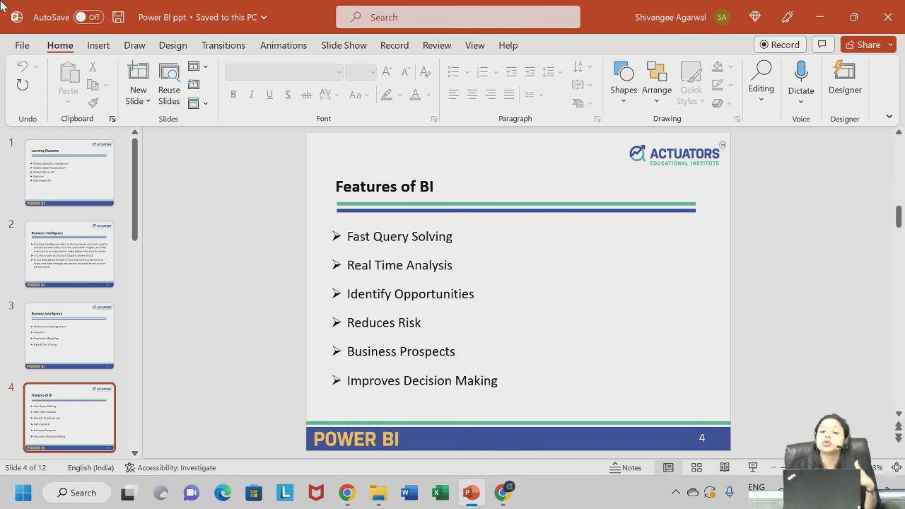
Move to slide 5, defining Data Visualization through charts, plots and infographics
key(Down)
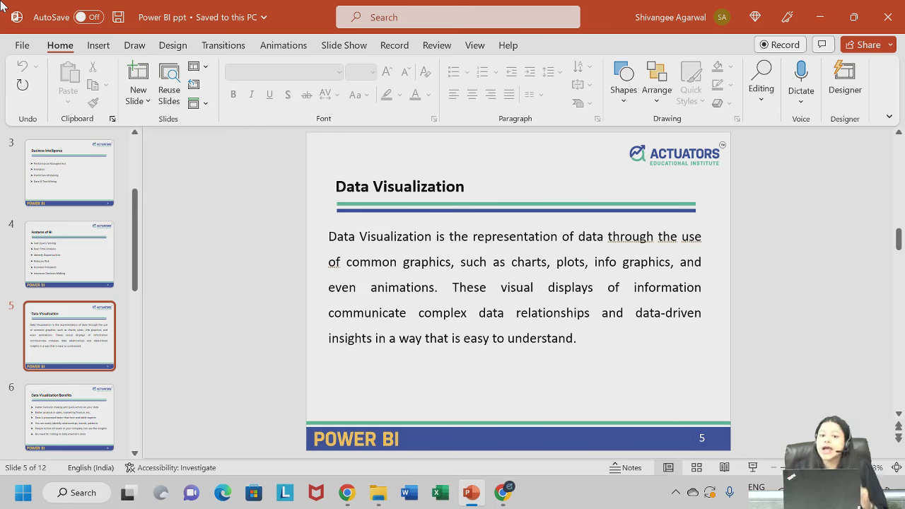
Move to slide 6, listing six Data Visualization benefits
key(Down)
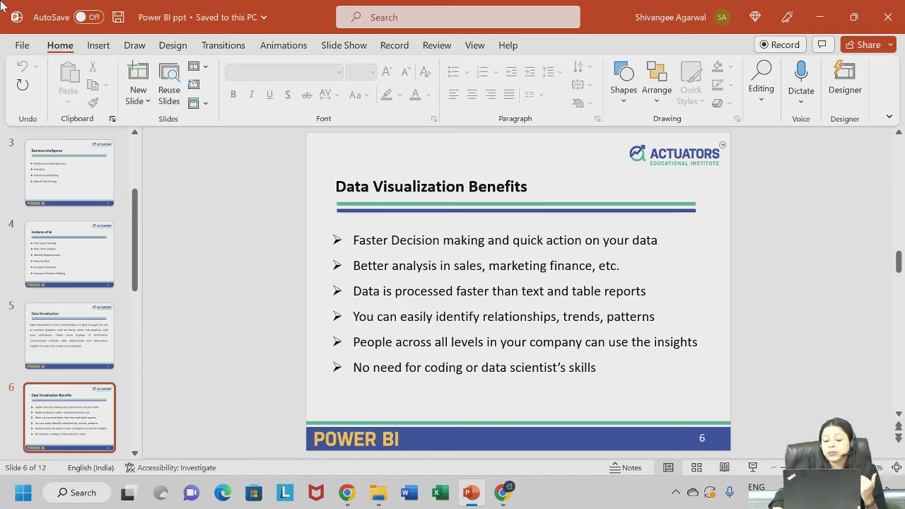
drag(483, 316, 679, 315)
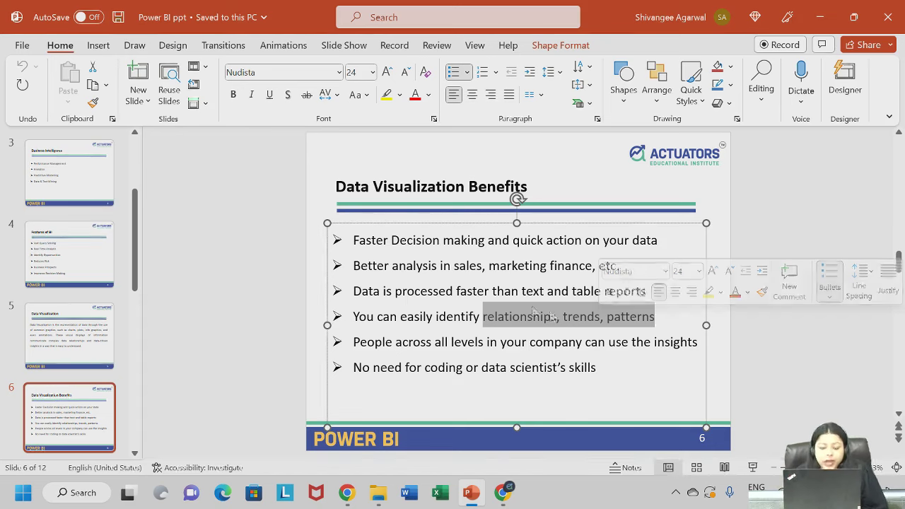
click(470, 323)
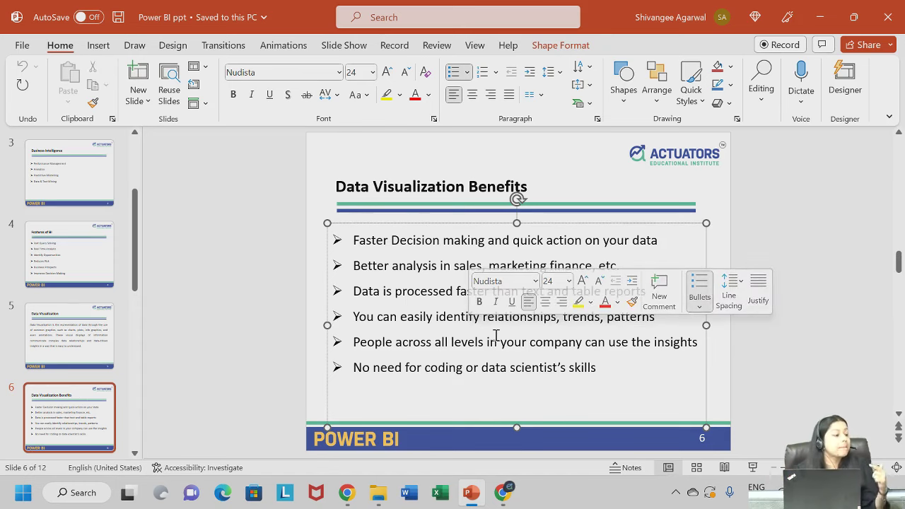
click(497, 340)
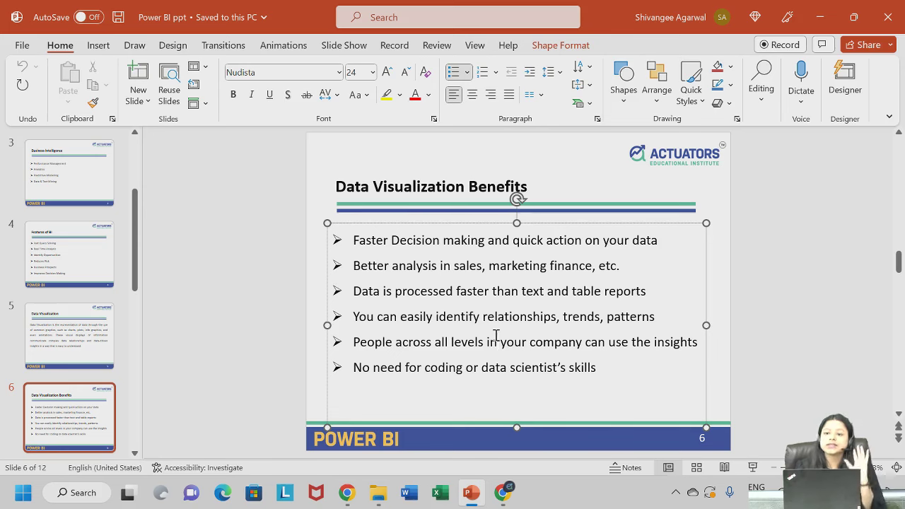
key(Down)
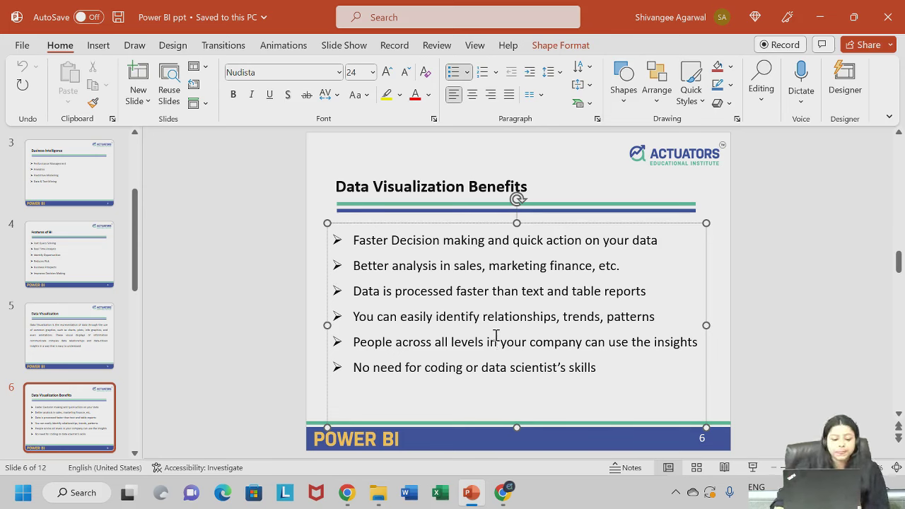
click(5, 381)
Step through slide 7 'What is Power Bi?' to slide 8 'Why Power Bi?'
scroll(4, 381, down, 2)
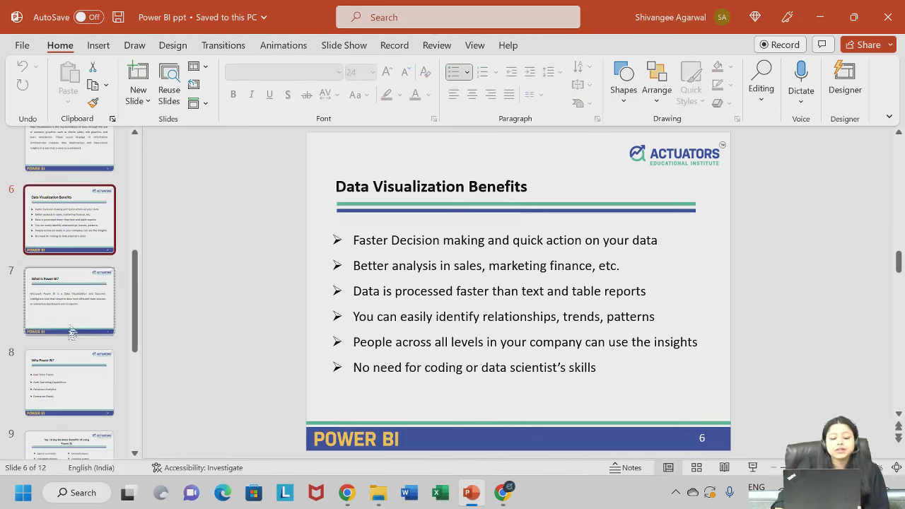
key(Down)
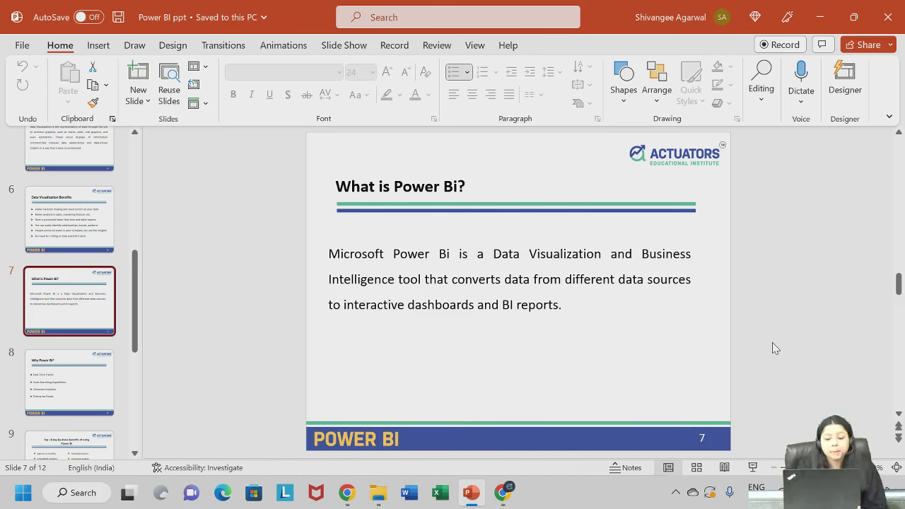
key(Down)
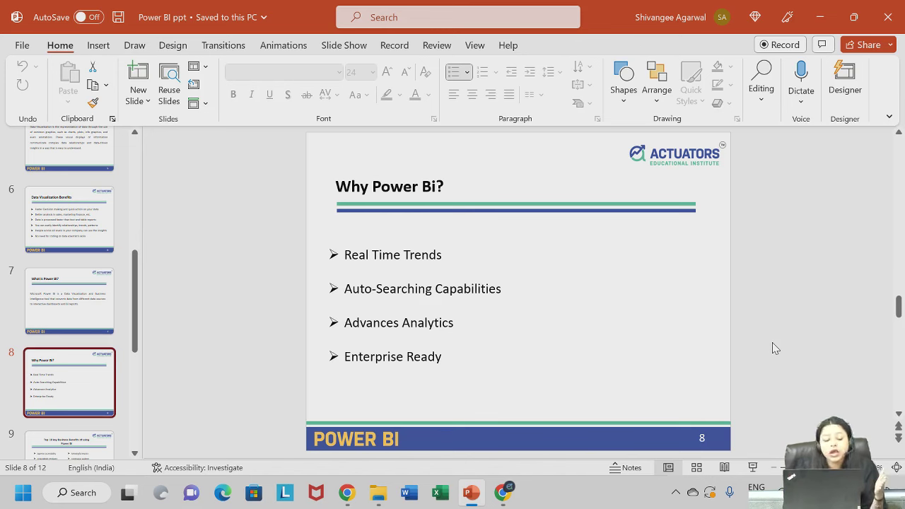
Scroll to slide 9, listing ten key business benefits of Power BI
scroll(775, 348, down, 1)
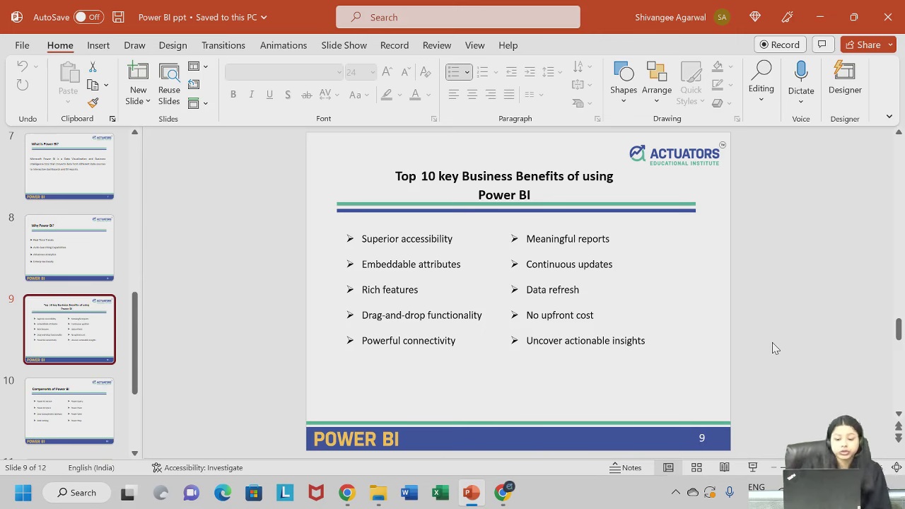
Scroll onward from slide 9 toward the Components of Power BI slide
scroll(773, 346, down, 1)
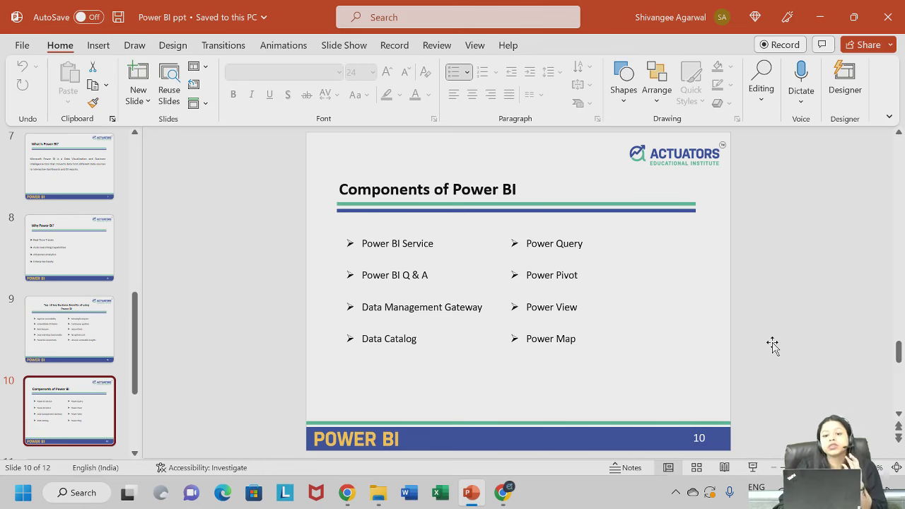
Scroll to slide 12, 'Building Blocks of Power BI', the deck's final slide
scroll(773, 344, down, 1)
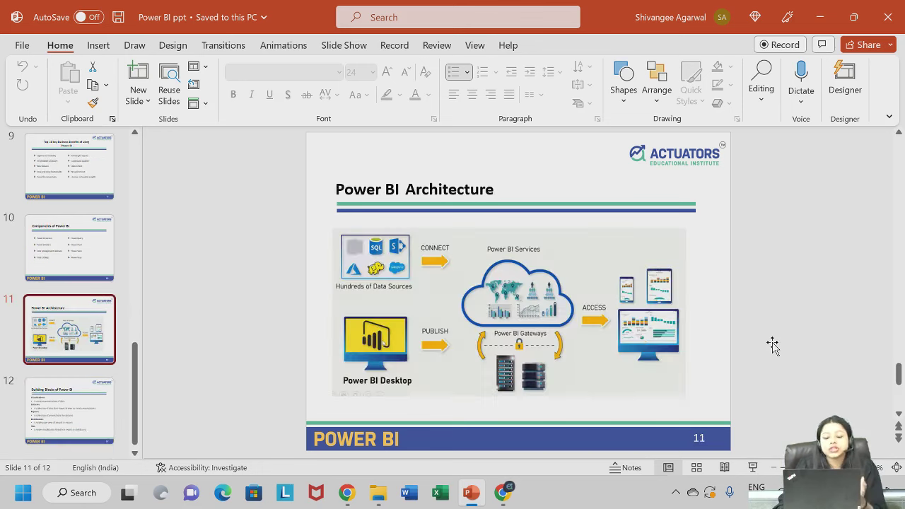
scroll(773, 345, down, 1)
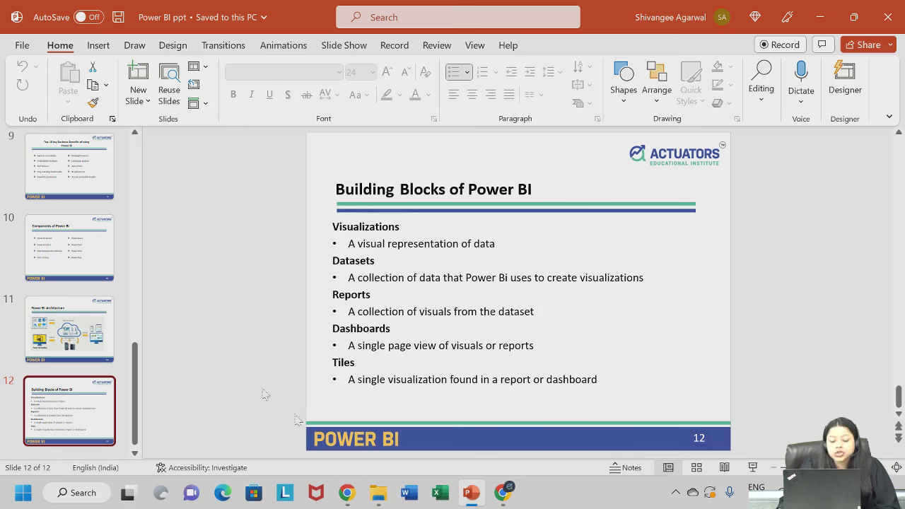
mouse_move(380, 501)
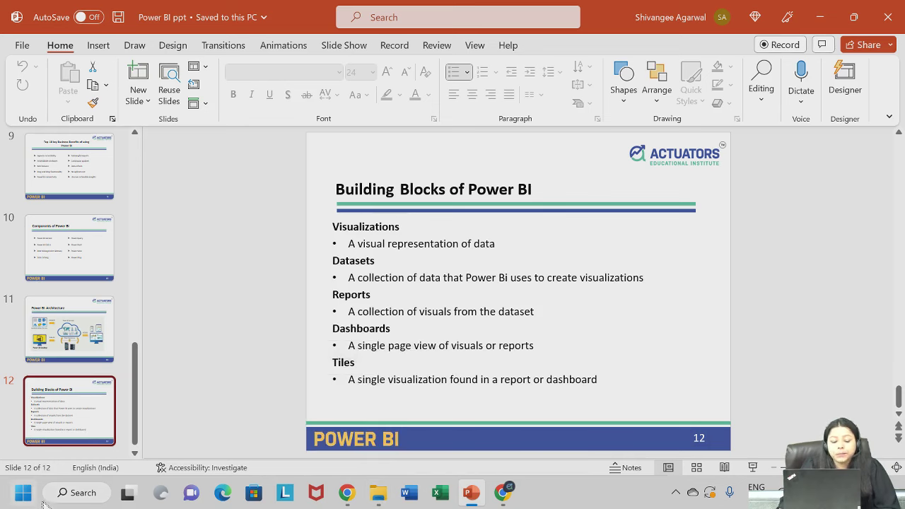
Search Windows for 'po' and launch Power BI Desktop from the results
click(64, 492)
text(po)
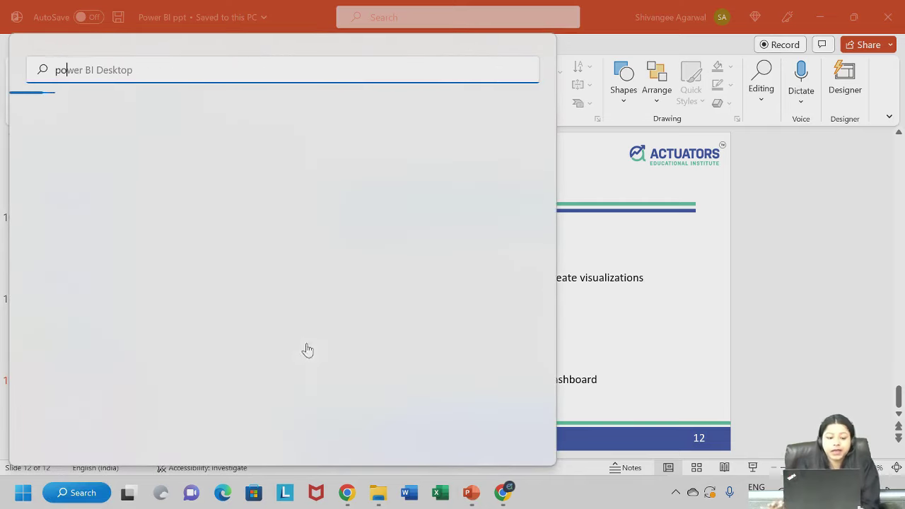
text(wer)
key(BackSpace)
key(BackSpace)
key(BackSpace)
key(BackSpace)
key(BackSpace)
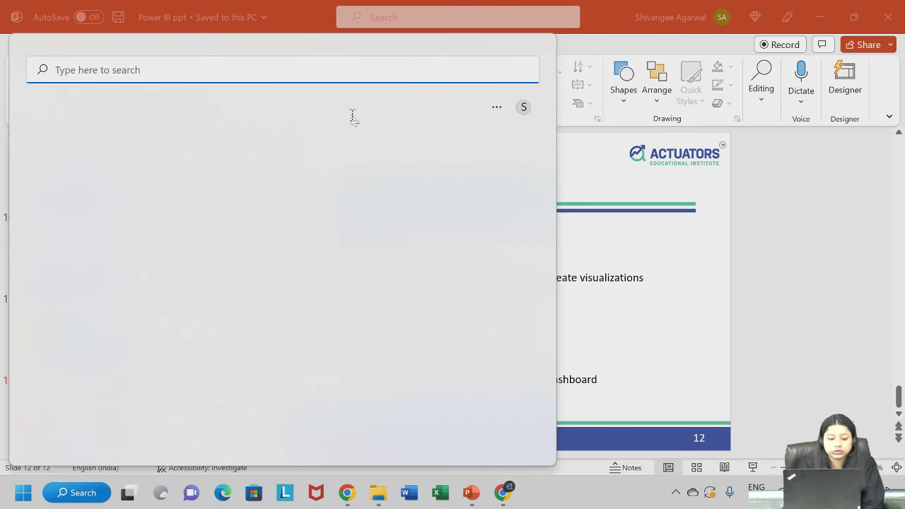
text(po)
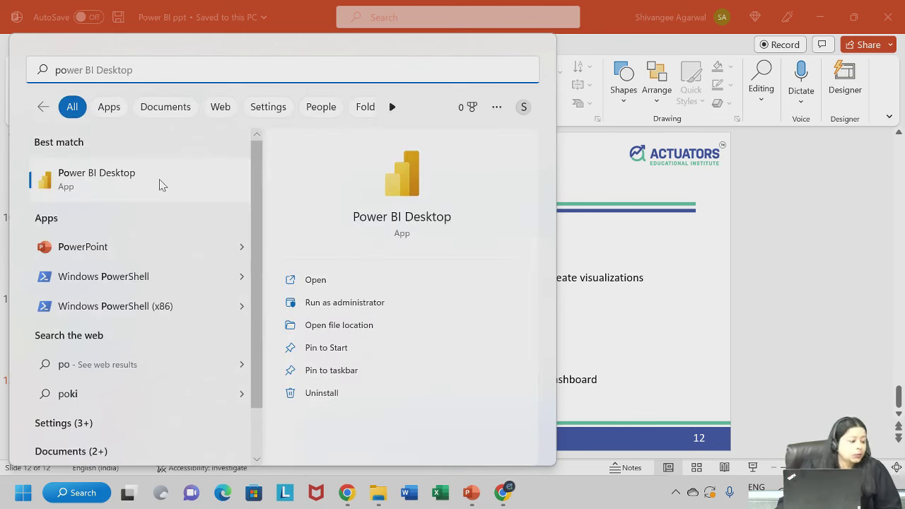
click(161, 184)
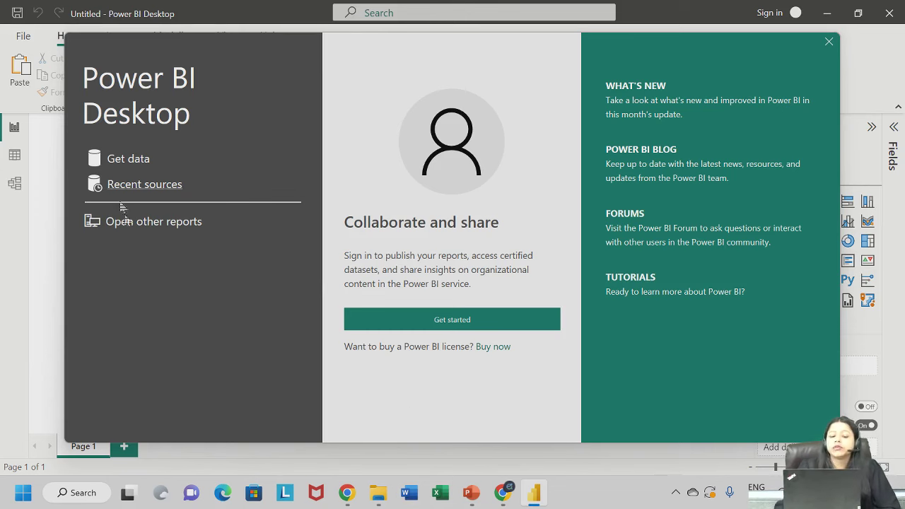
Close the welcome screen and pick the 'Try a sample dataset' option on the blank canvas
click(829, 43)
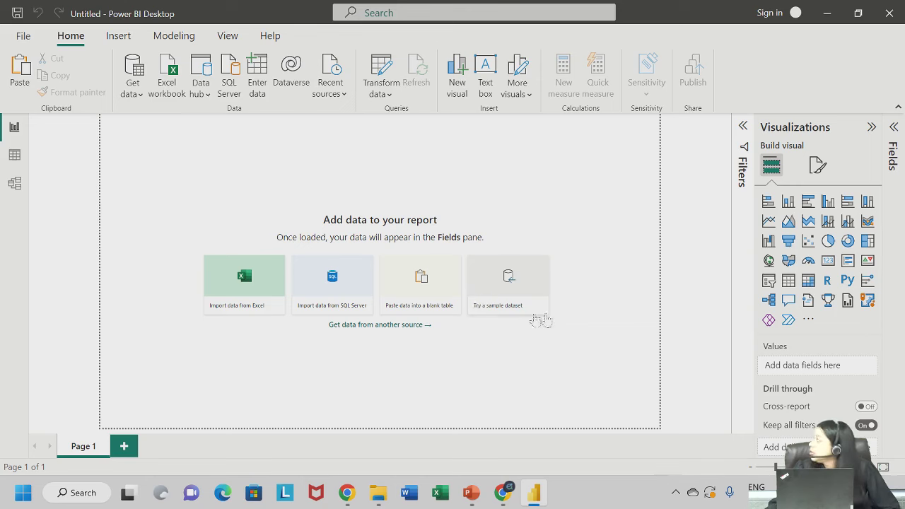
click(495, 295)
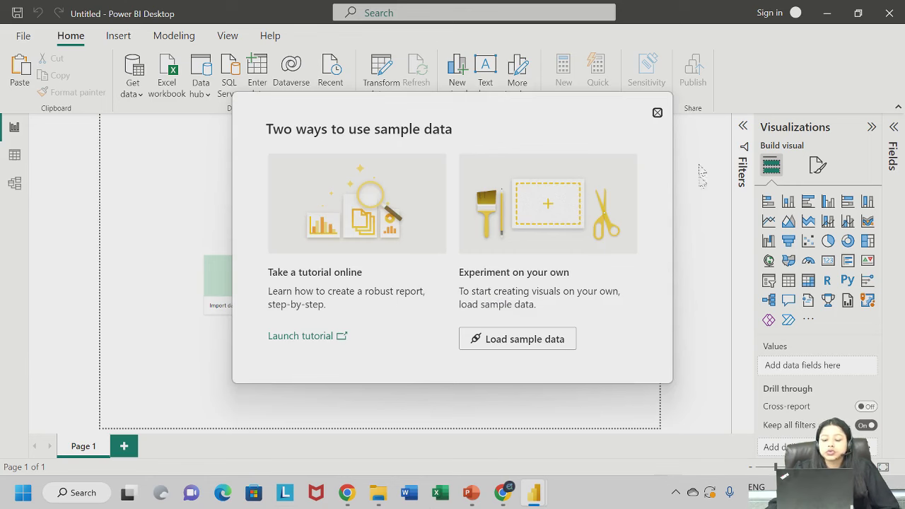
Load the sample data and tick the financials sheet in the Navigator to preview its rows
click(521, 342)
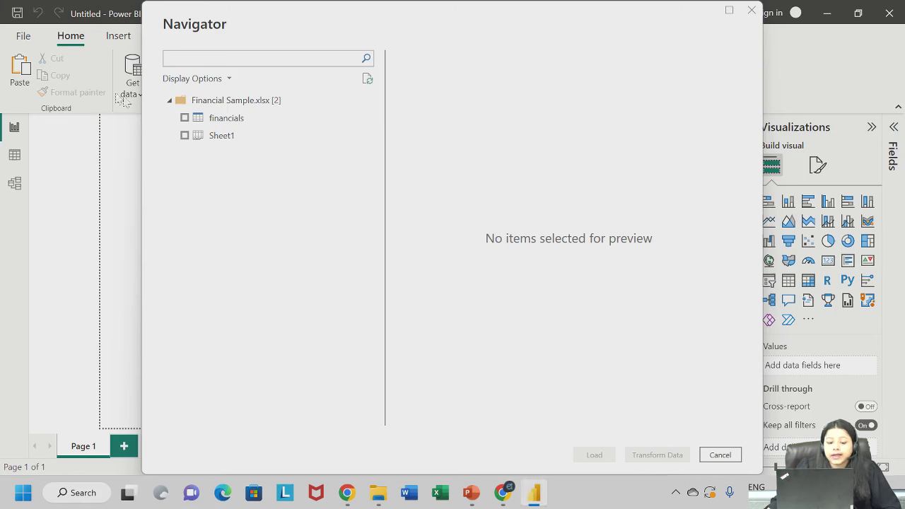
click(183, 120)
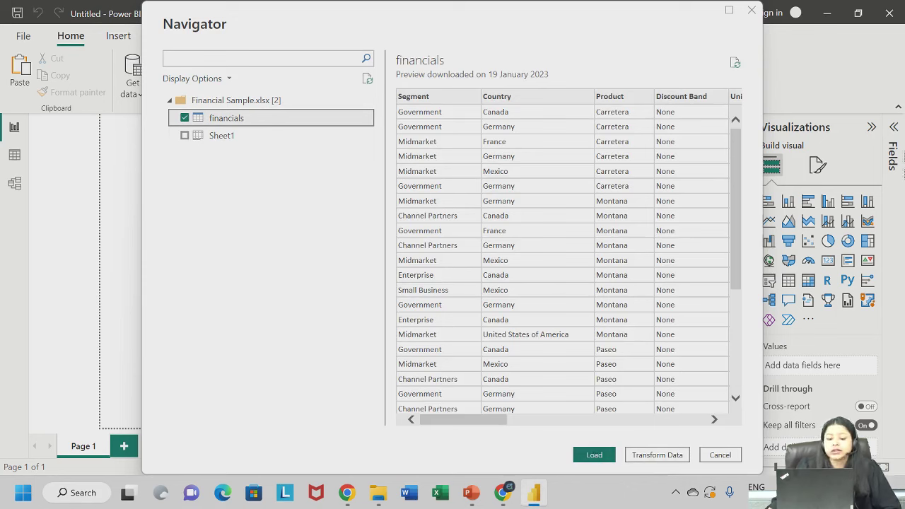
click(184, 119)
click(185, 118)
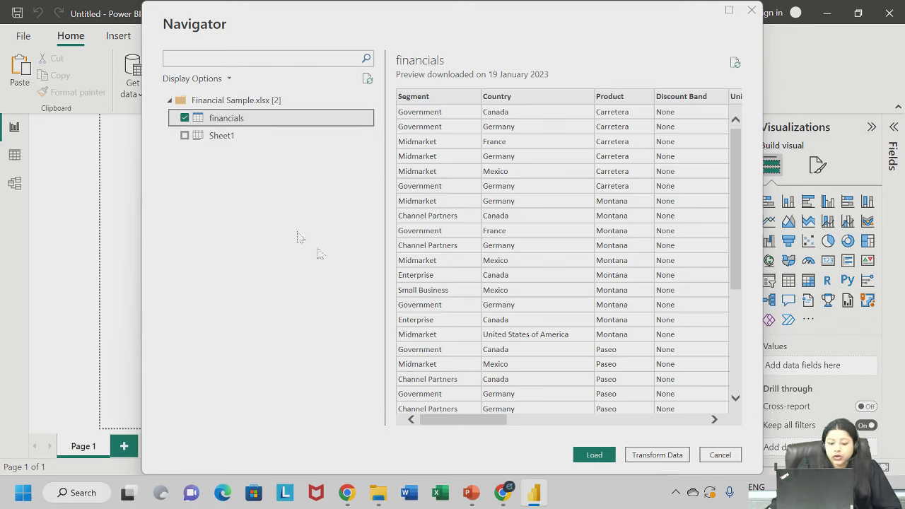
Load the 700-row financials table into the report
click(596, 456)
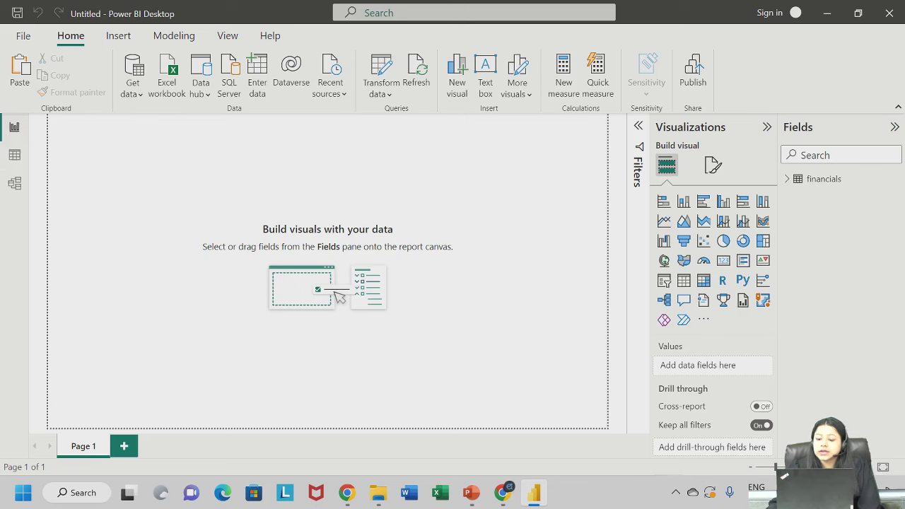
Collapse and restore the Fields and Visualizations panes
click(895, 127)
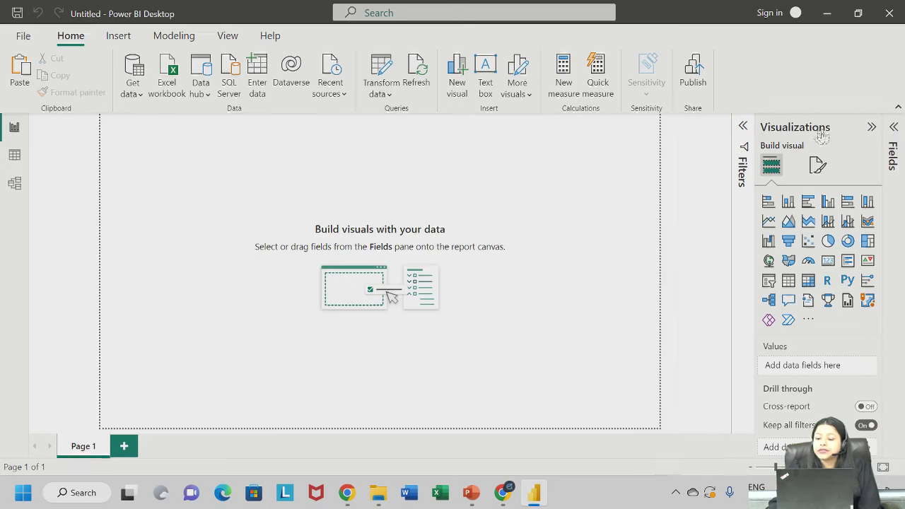
click(872, 128)
click(894, 127)
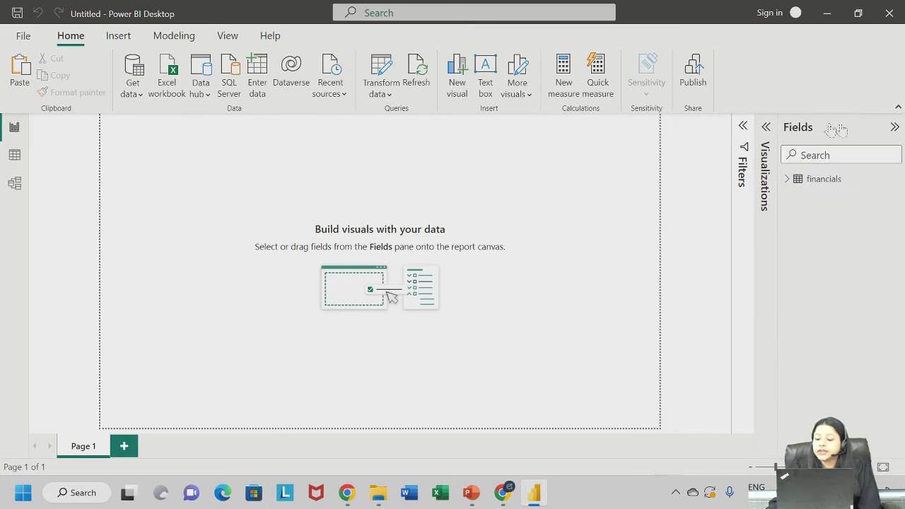
click(765, 126)
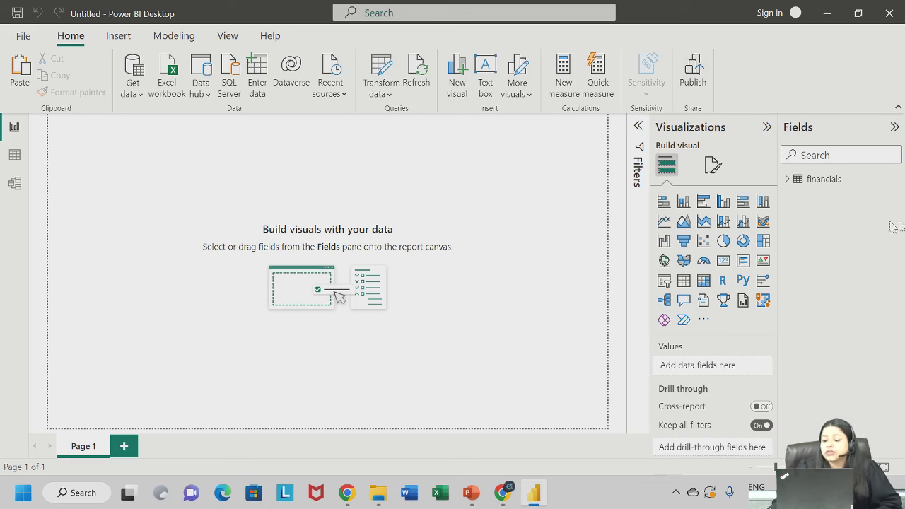
Expand financials to list fields like Sales, COGS, Country, Date, Profit and Product
click(786, 181)
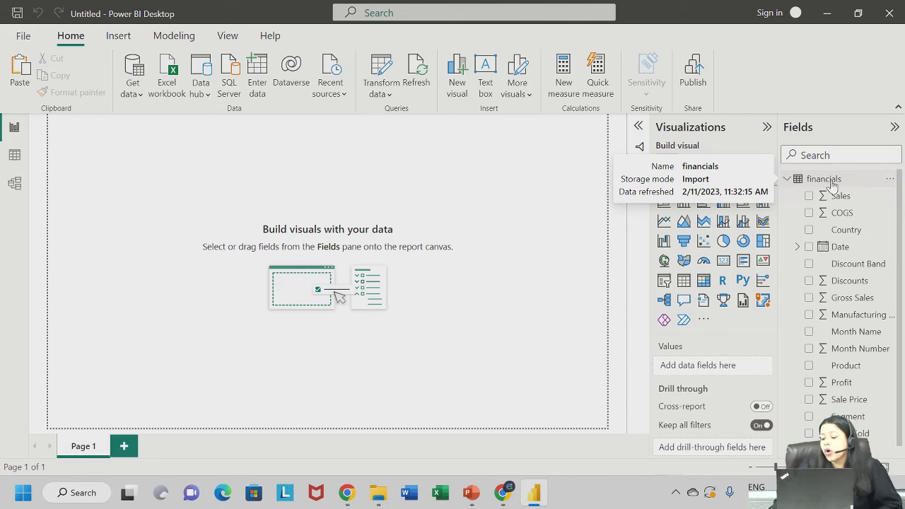
scroll(831, 327, up, 1)
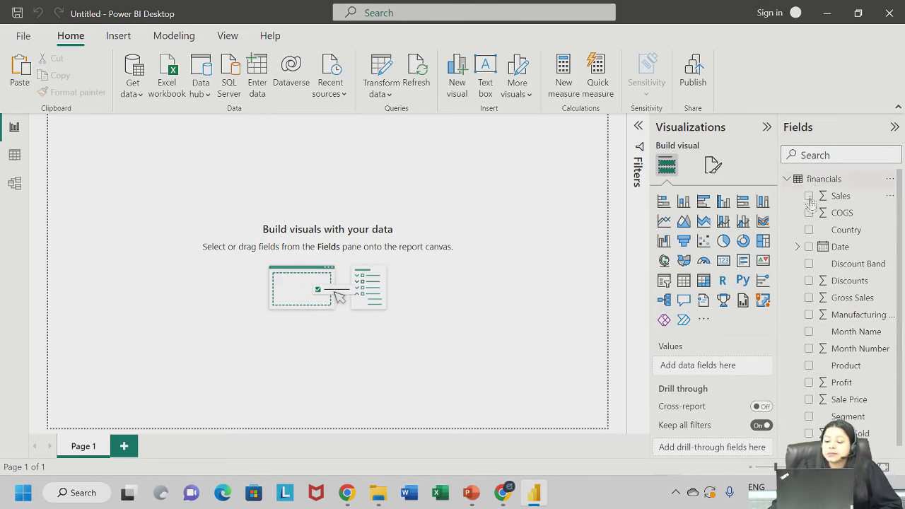
scroll(842, 297, down, 1)
scroll(852, 268, up, 1)
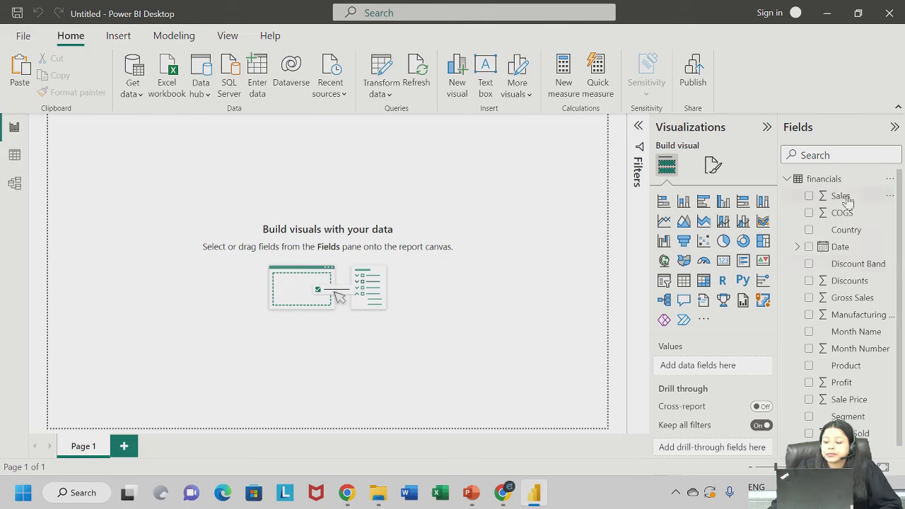
mouse_move(839, 182)
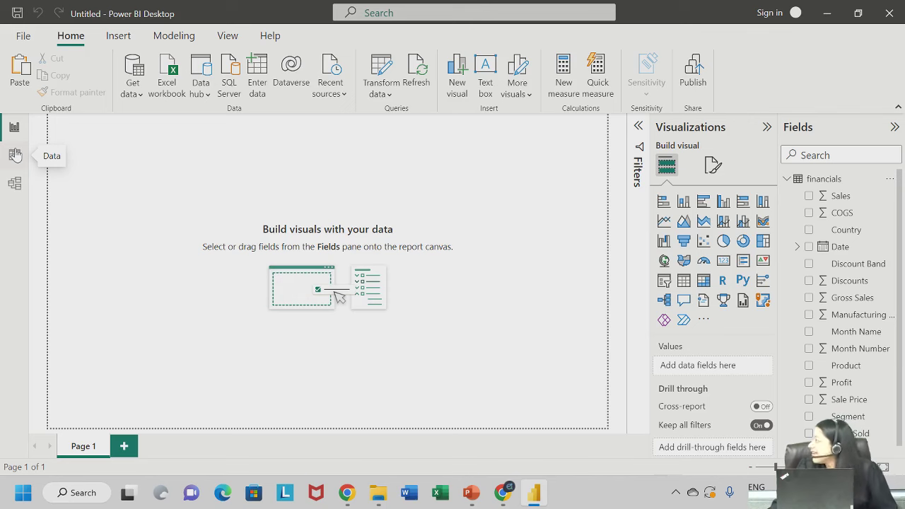
In Data view, filter the Segment column to Government only, leaving 300 of 700 rows
click(15, 155)
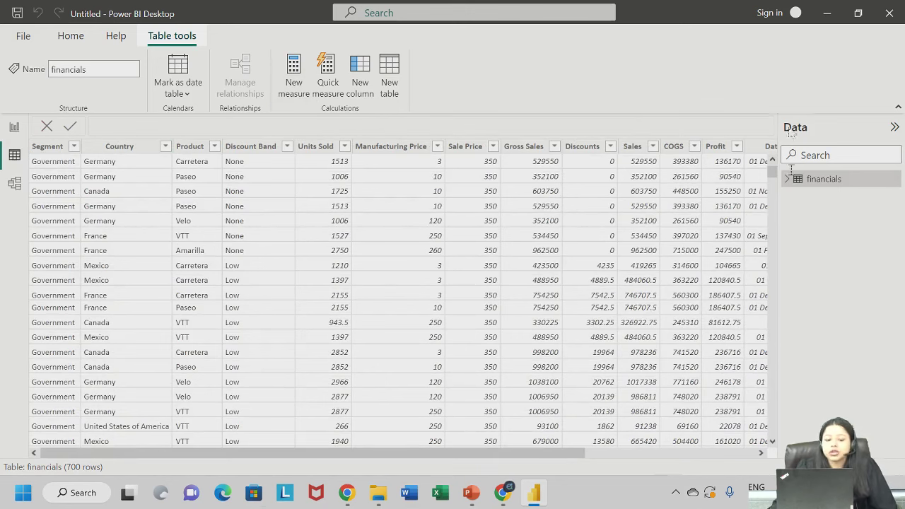
click(74, 147)
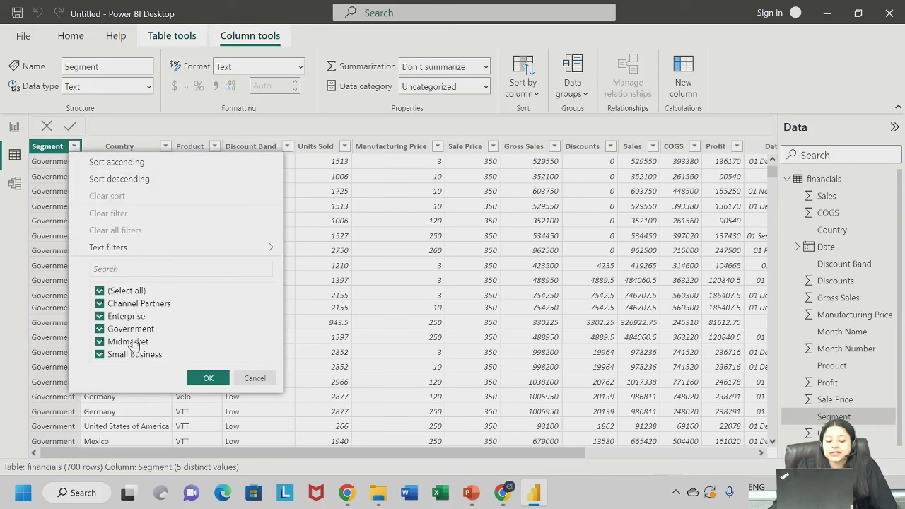
click(113, 291)
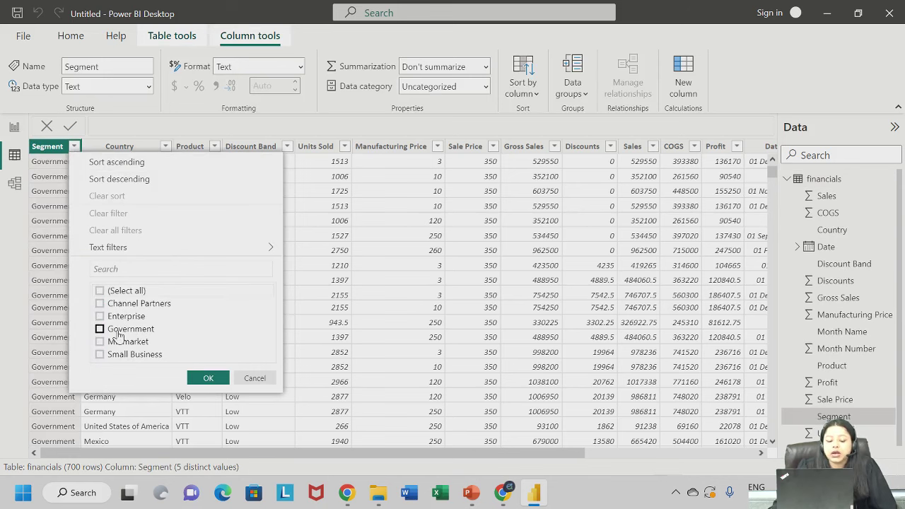
click(114, 330)
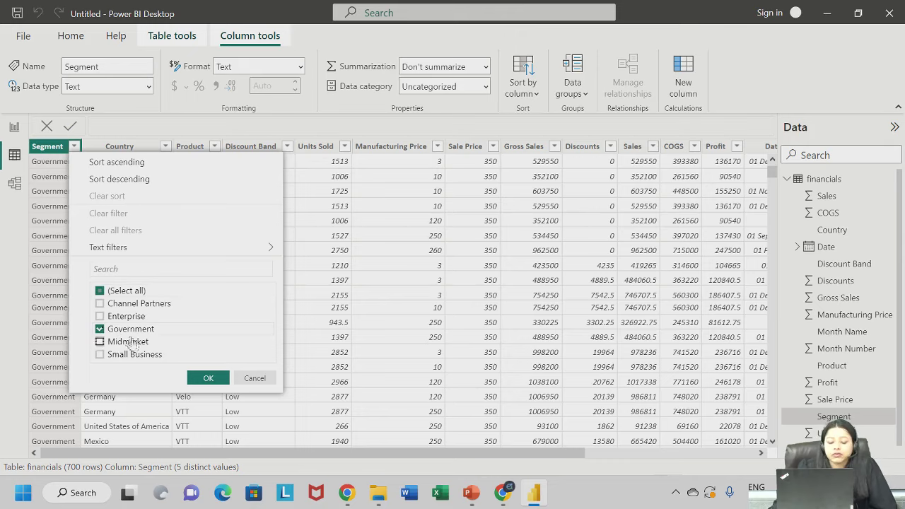
click(208, 379)
scroll(99, 268, down, 5)
scroll(99, 268, up, 6)
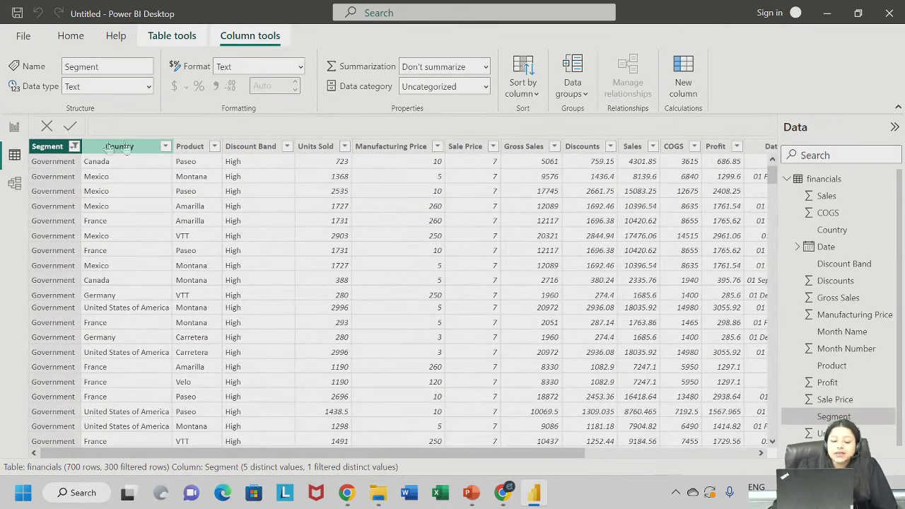
scroll(127, 339, down, 2)
scroll(127, 332, up, 2)
scroll(132, 290, down, 10)
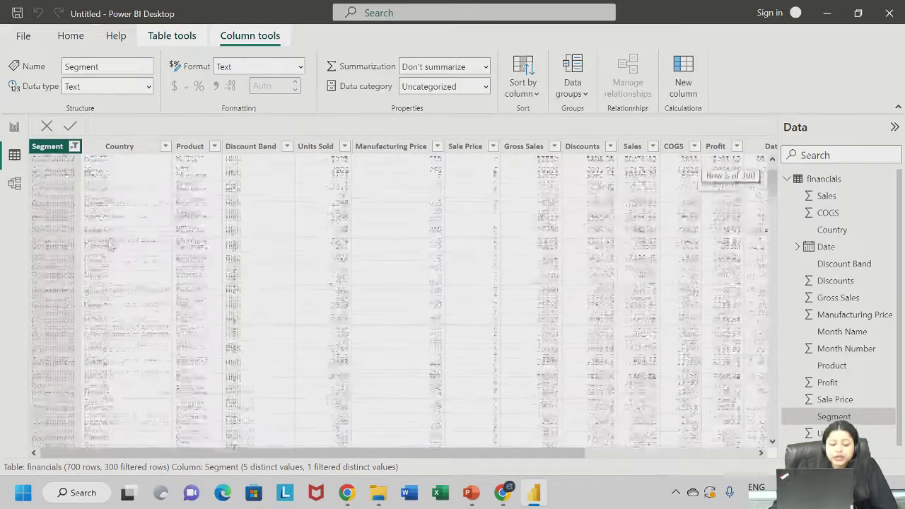
scroll(143, 225, up, 10)
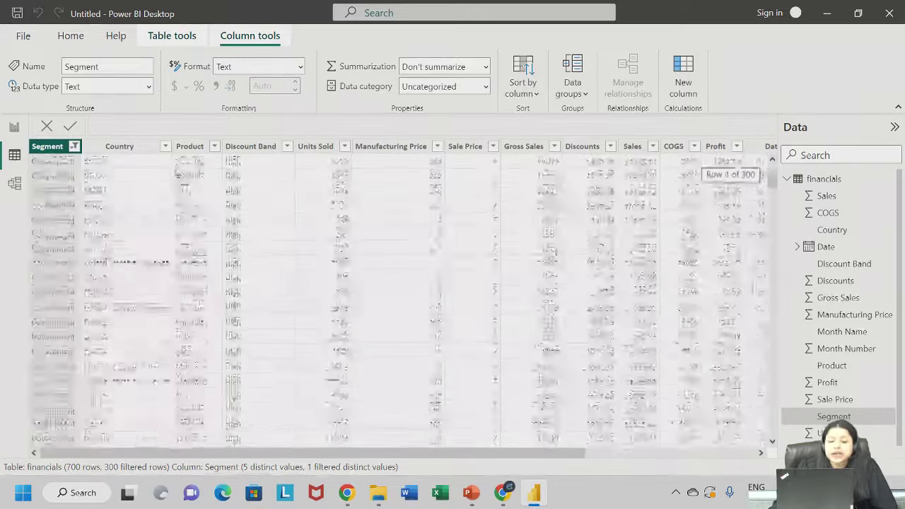
Inspect the Product, Discount Band and Manufacturing Price filter menus without changing anything
click(214, 146)
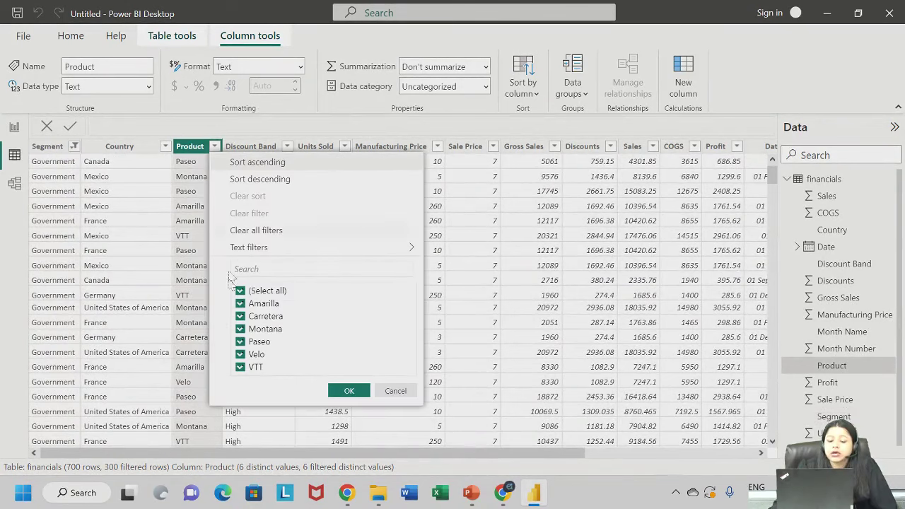
click(411, 395)
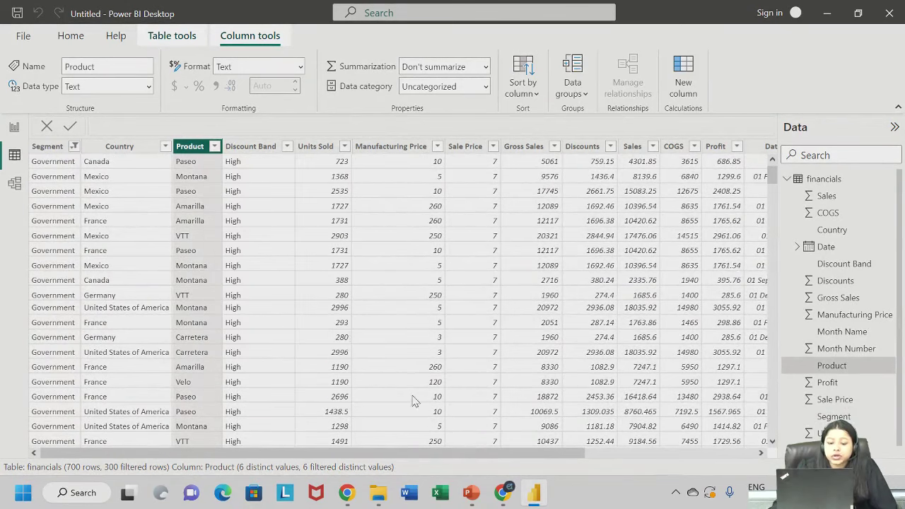
click(287, 147)
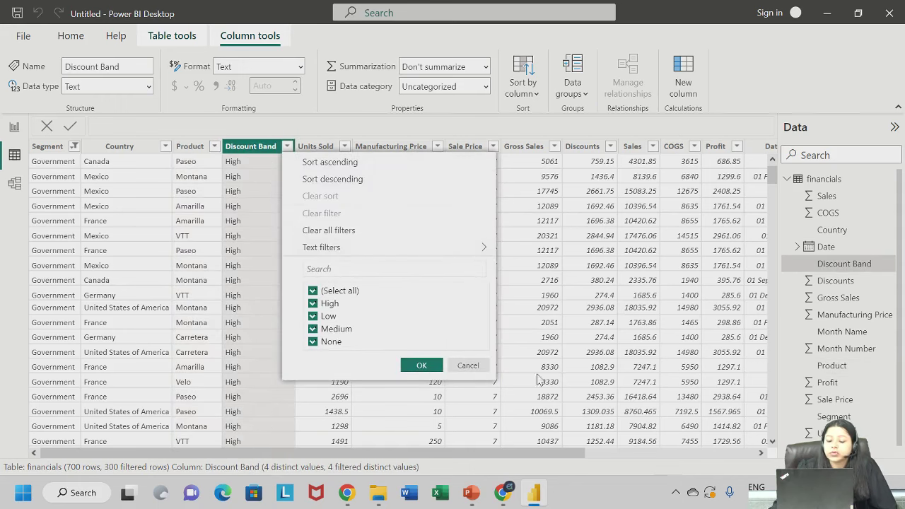
click(466, 366)
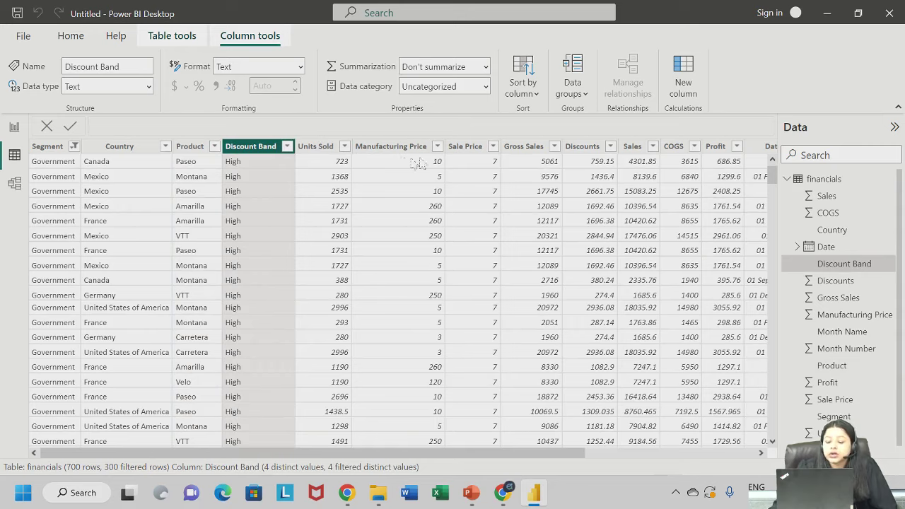
drag(478, 453, 734, 468)
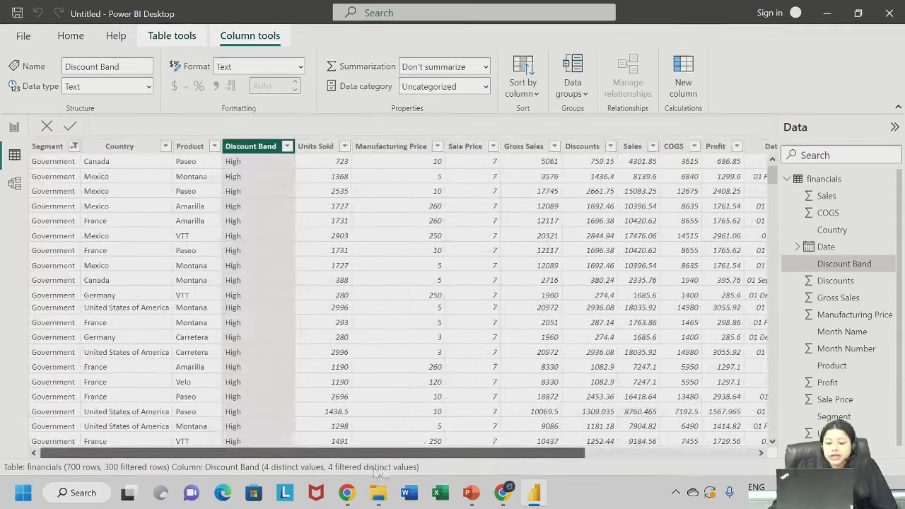
click(428, 147)
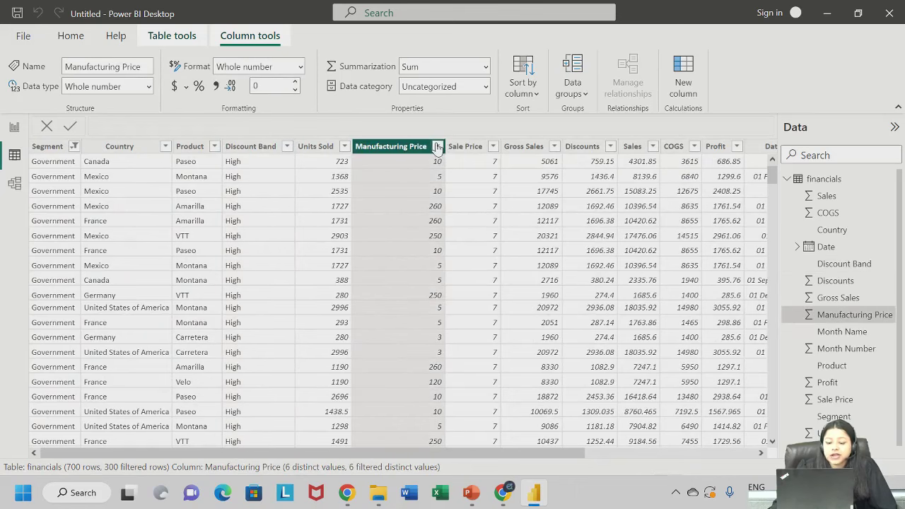
click(437, 146)
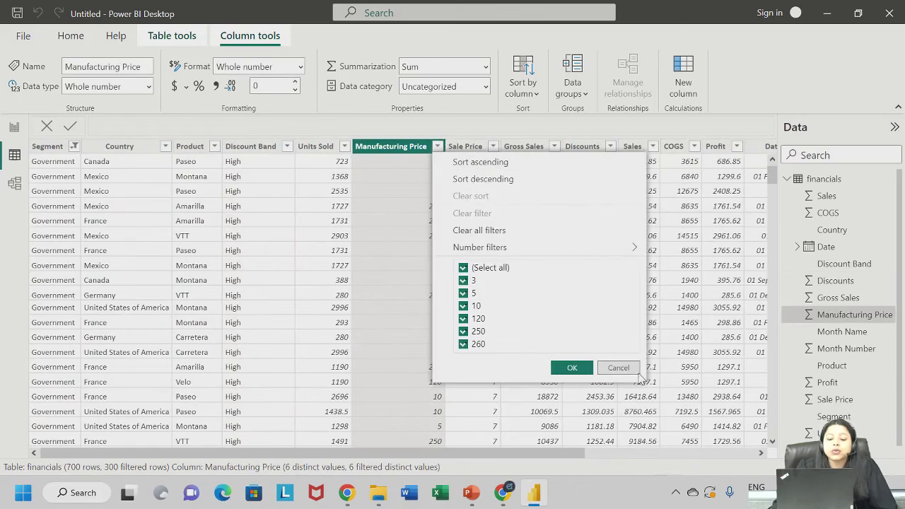
click(619, 368)
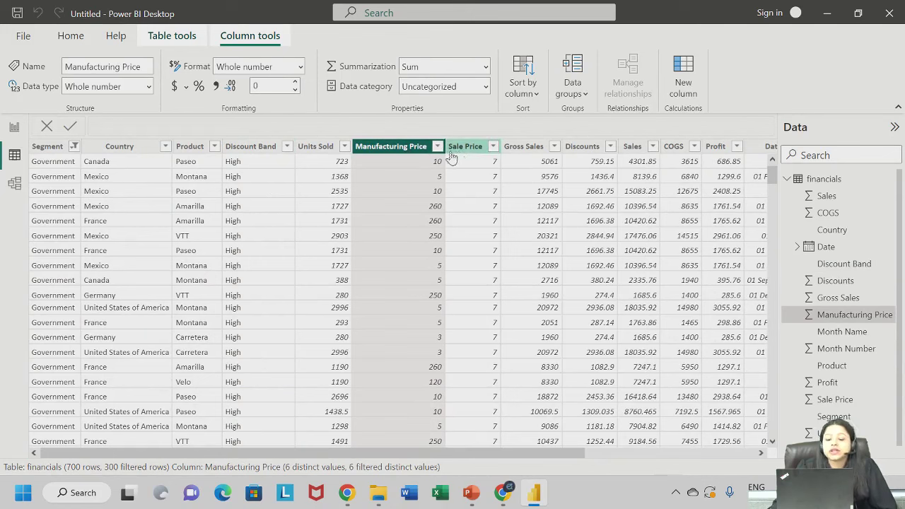
Sort the rows by Units Sold descending, putting 4492.5 units on top
click(312, 157)
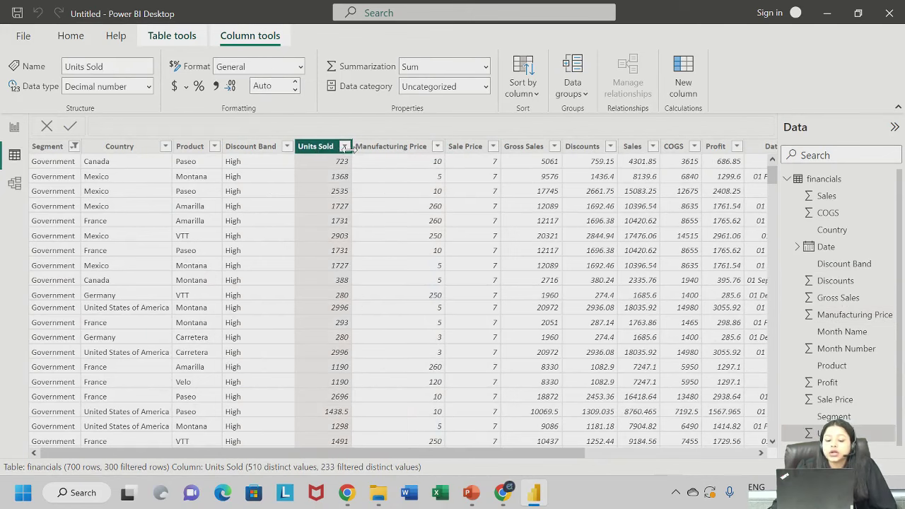
click(345, 148)
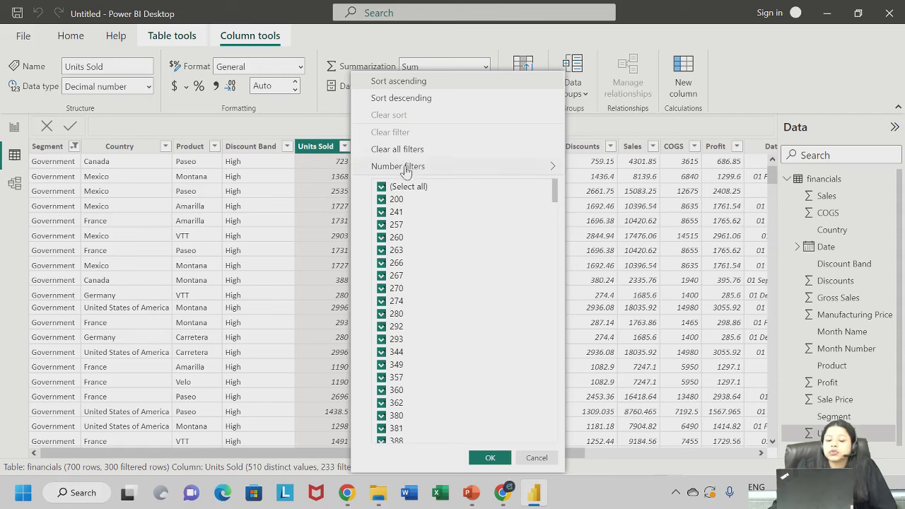
click(406, 98)
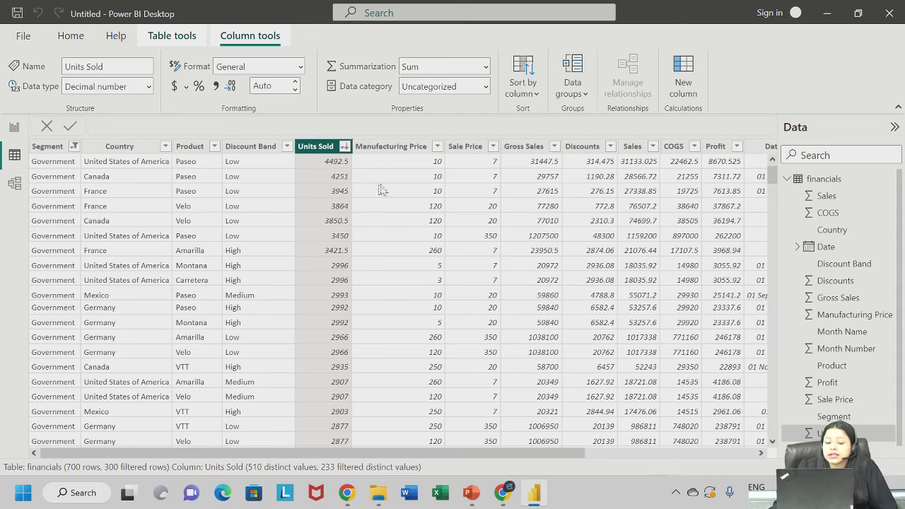
click(439, 147)
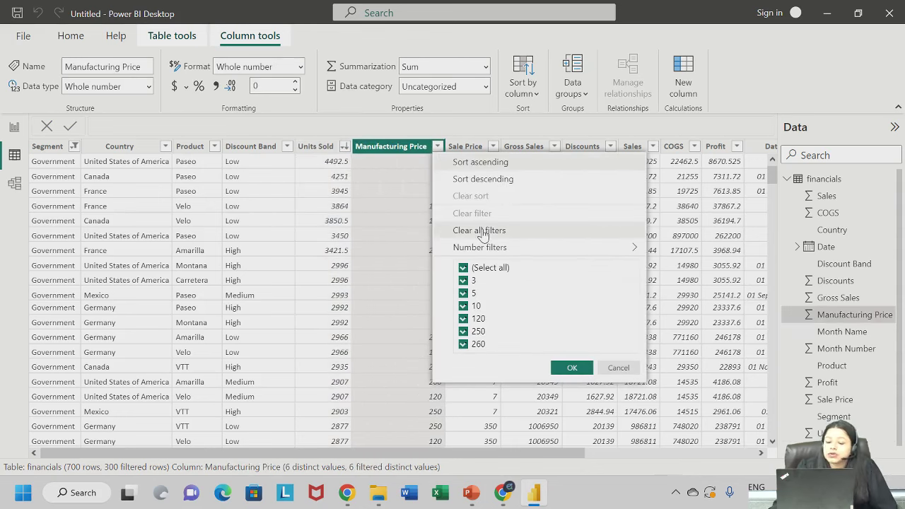
Clear all table filters and set Gross Sales' default summarization to Average instead of Sum
click(481, 230)
drag(450, 453, 579, 454)
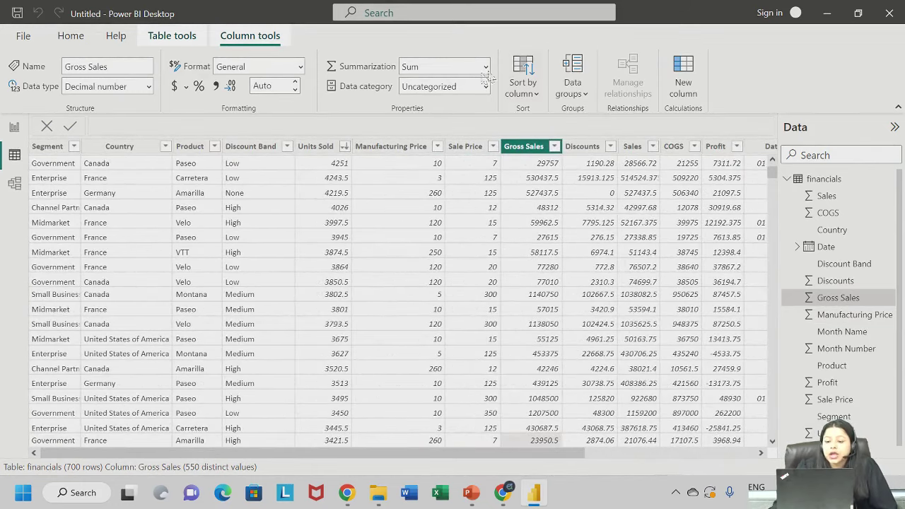
click(485, 69)
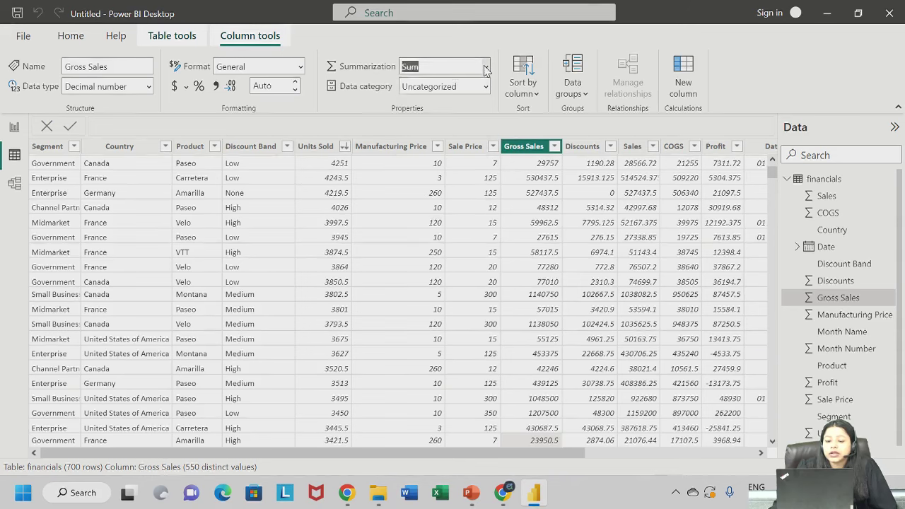
key(Escape)
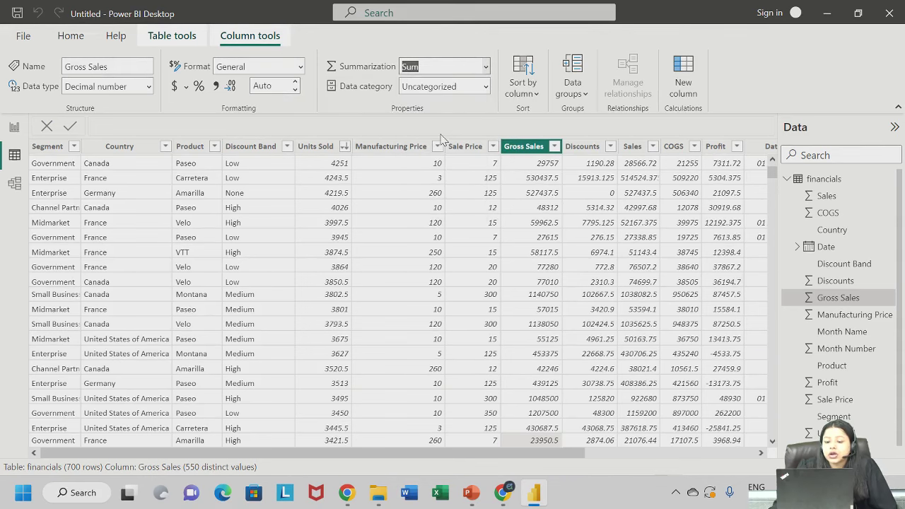
key(Down)
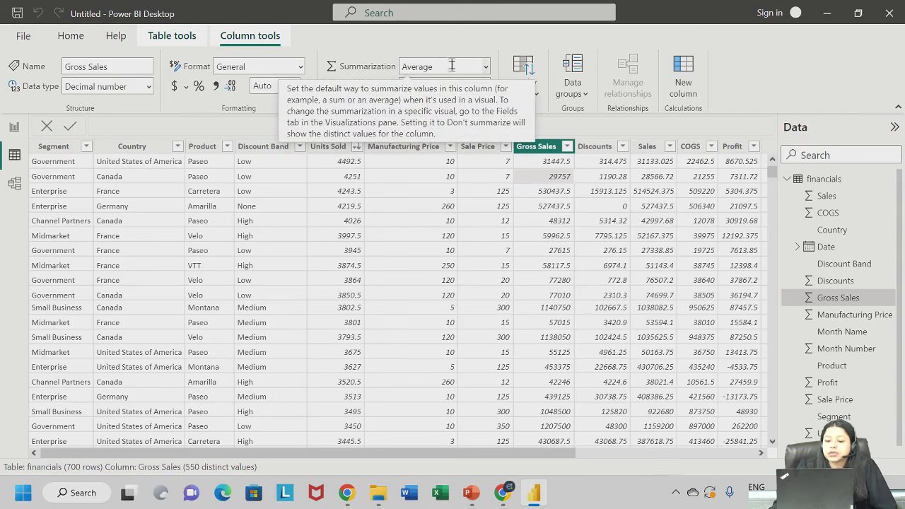
click(454, 66)
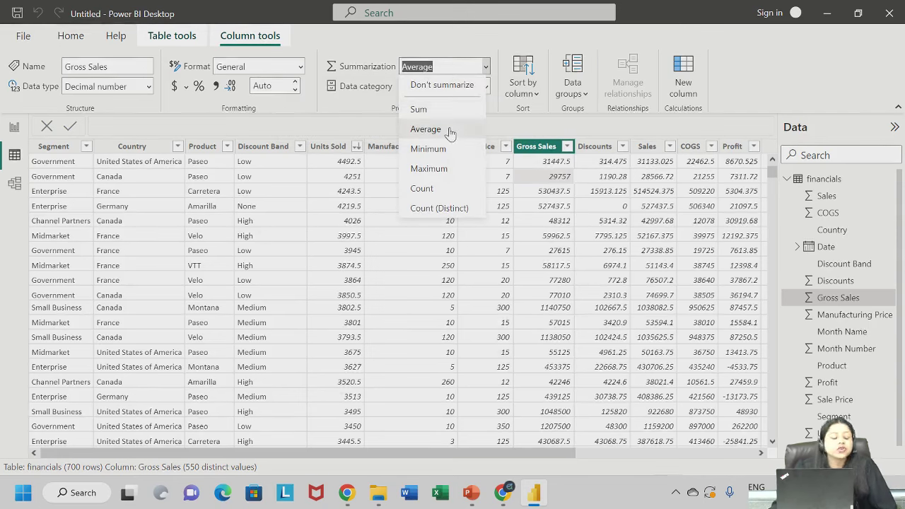
click(447, 130)
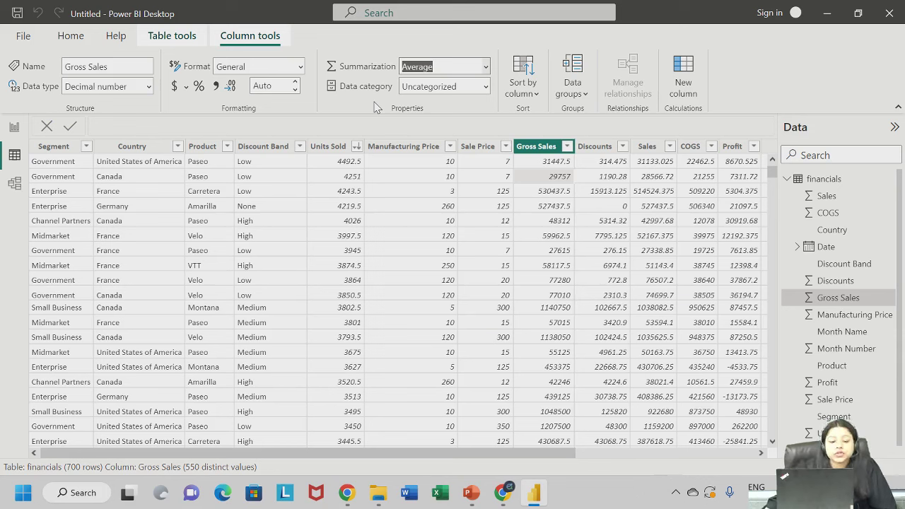
click(128, 88)
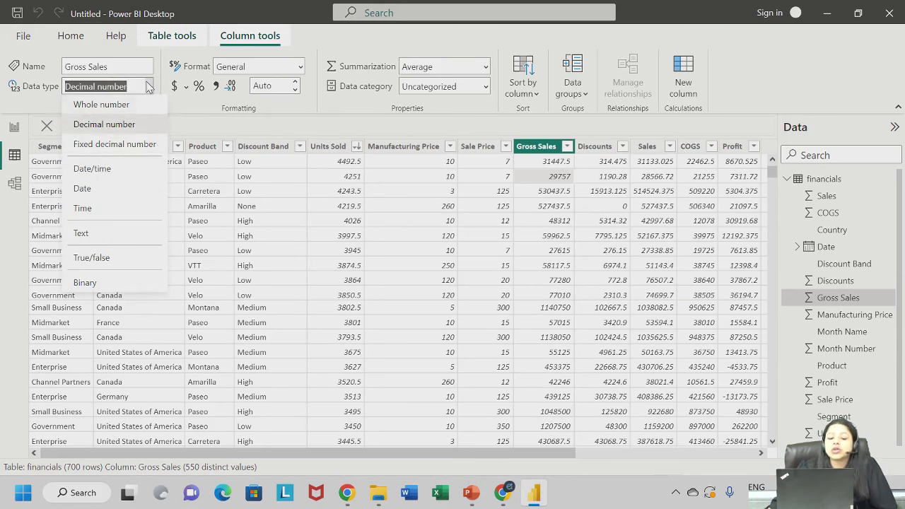
click(104, 123)
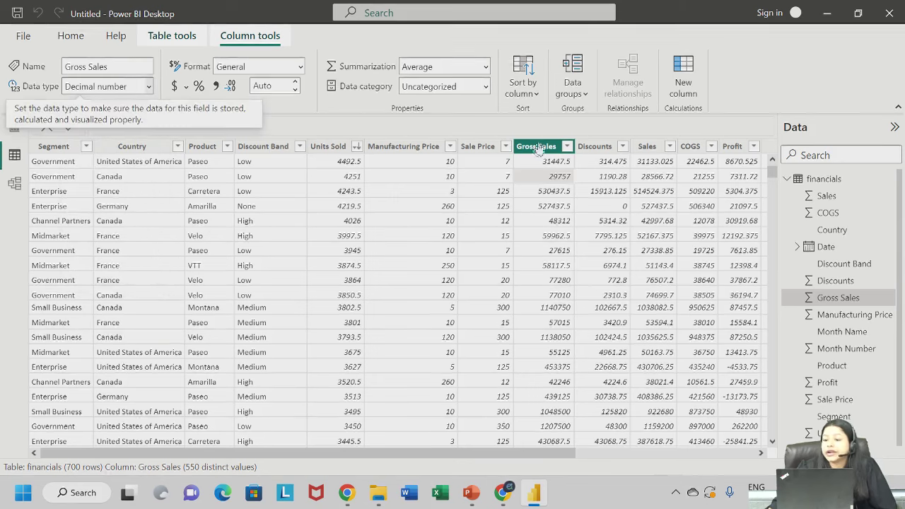
mouse_move(488, 454)
mouse_down()
mouse_move(714, 453)
mouse_move(485, 454)
mouse_up()
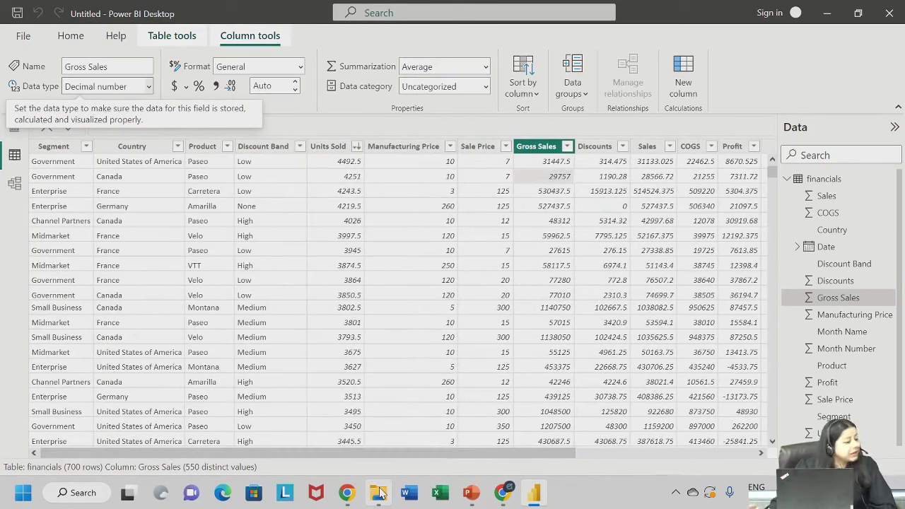
mouse_move(380, 493)
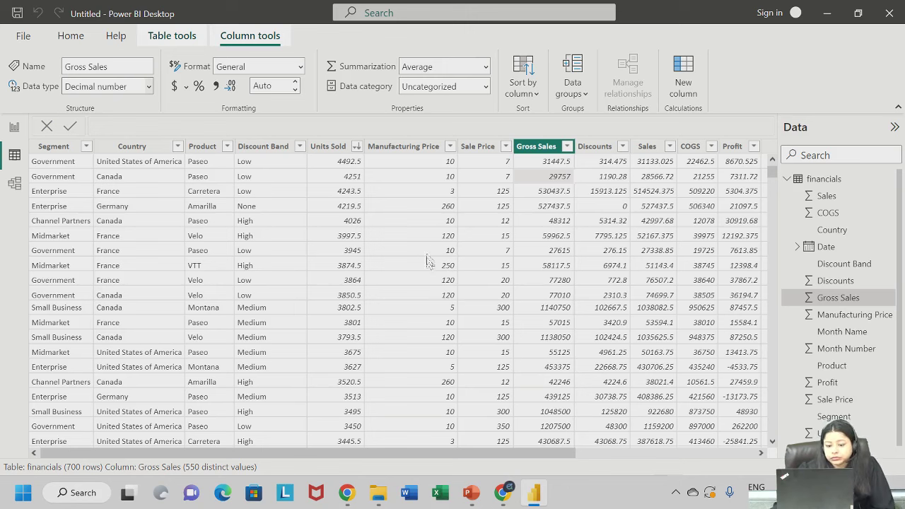
Clear the descending sort from the Units Sold column
click(356, 147)
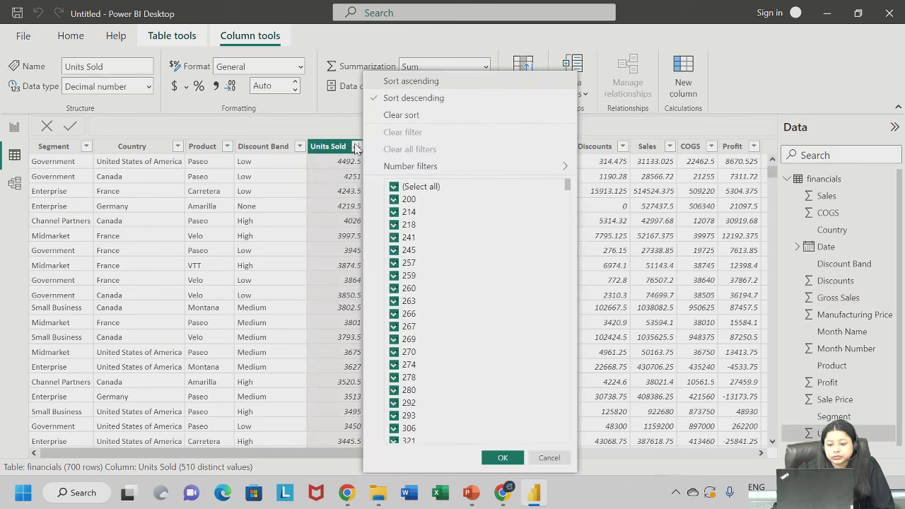
click(355, 149)
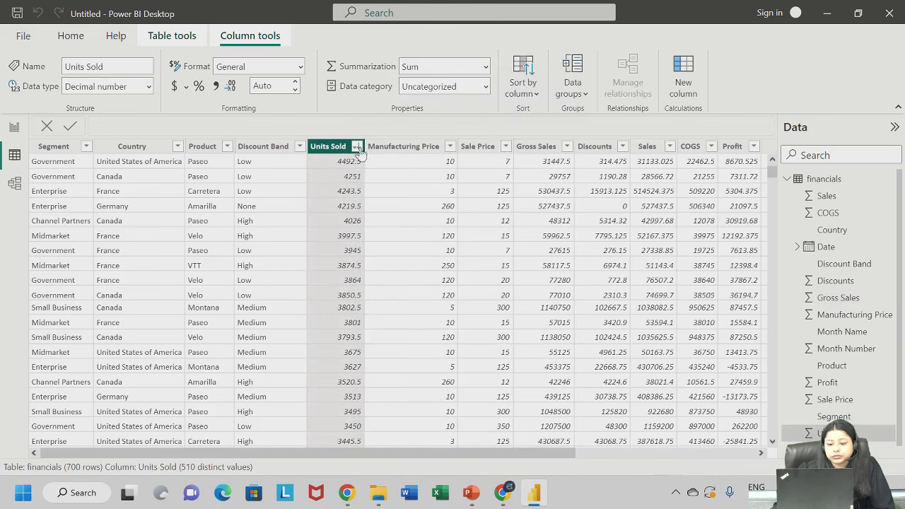
click(359, 147)
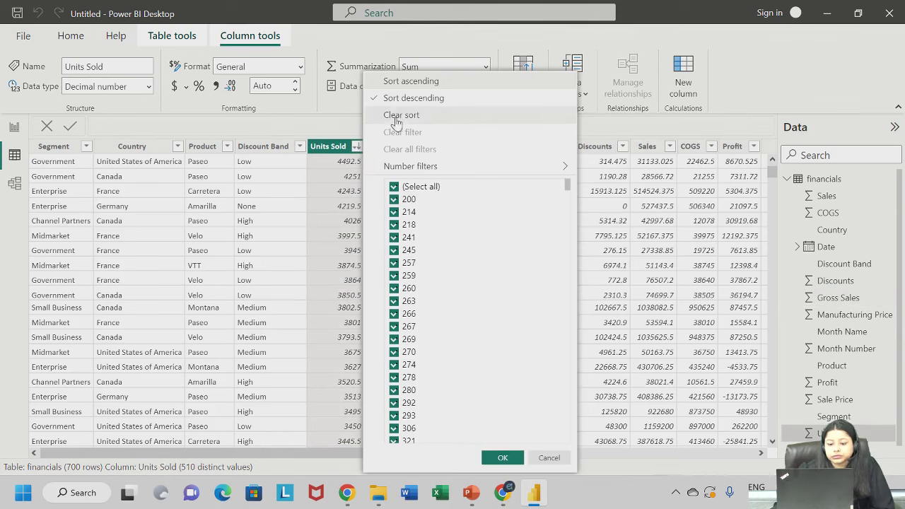
click(391, 116)
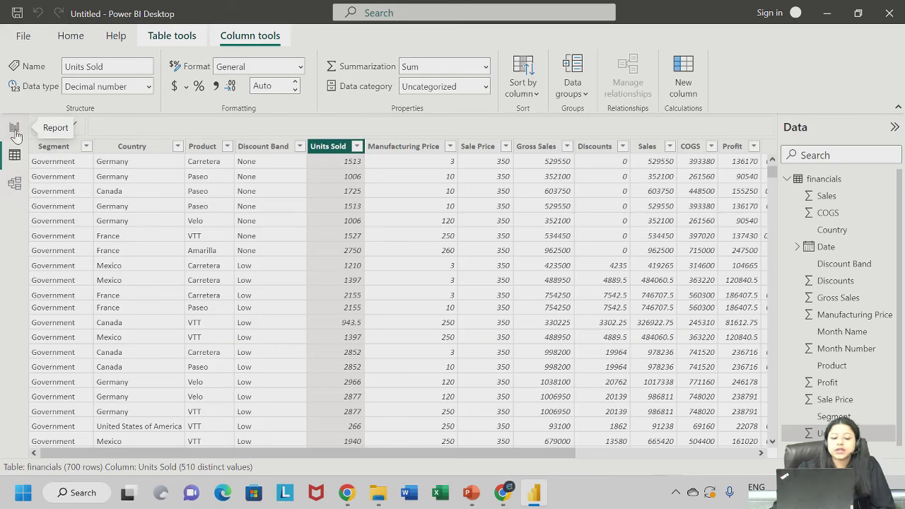
Go back to Report view and collapse the financials field list
click(14, 129)
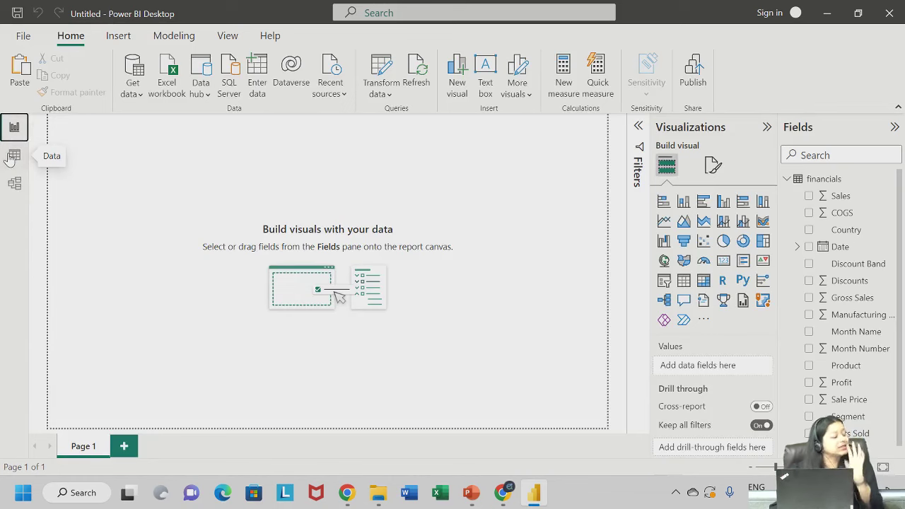
click(785, 179)
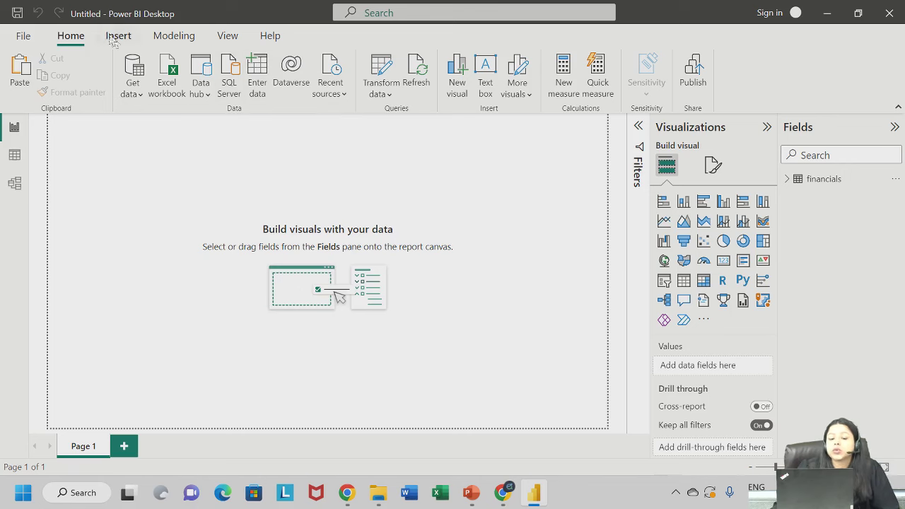
Start a manually entered table with columns Region, Product, Sales vol and Sales price
click(253, 92)
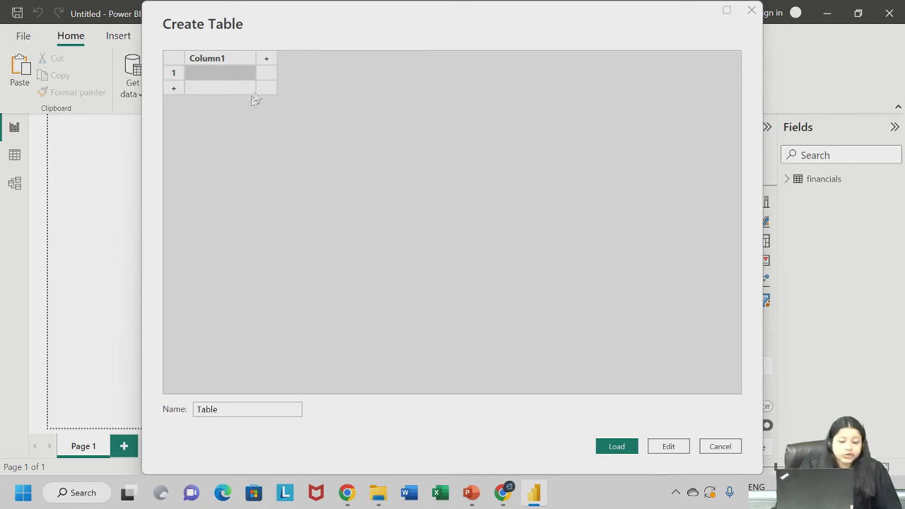
double_click(227, 61)
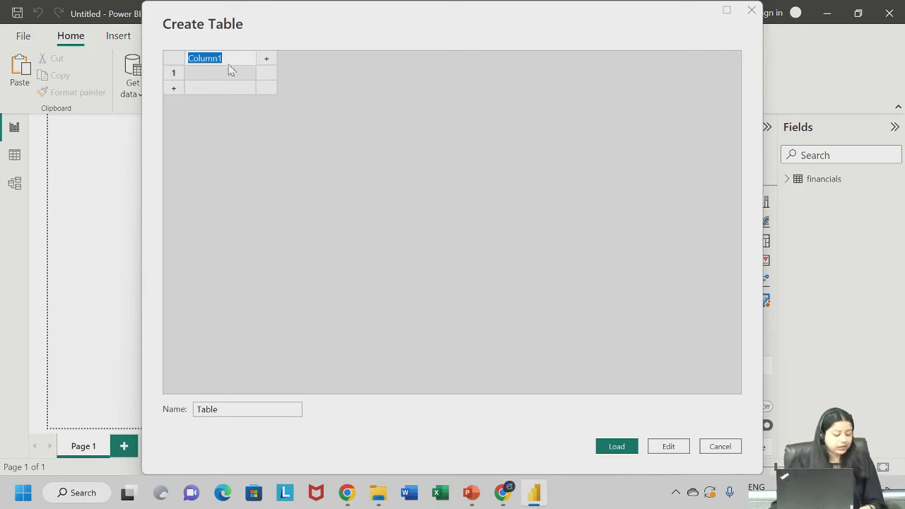
text(Region)
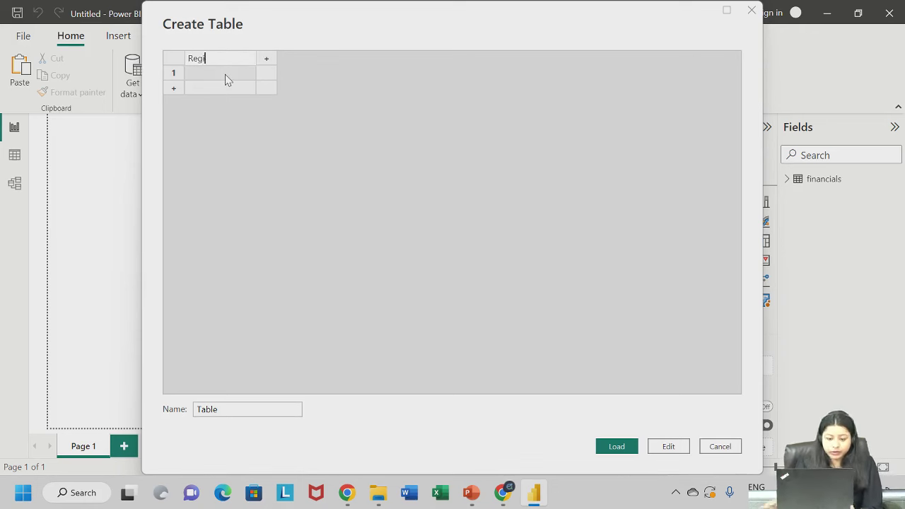
click(268, 59)
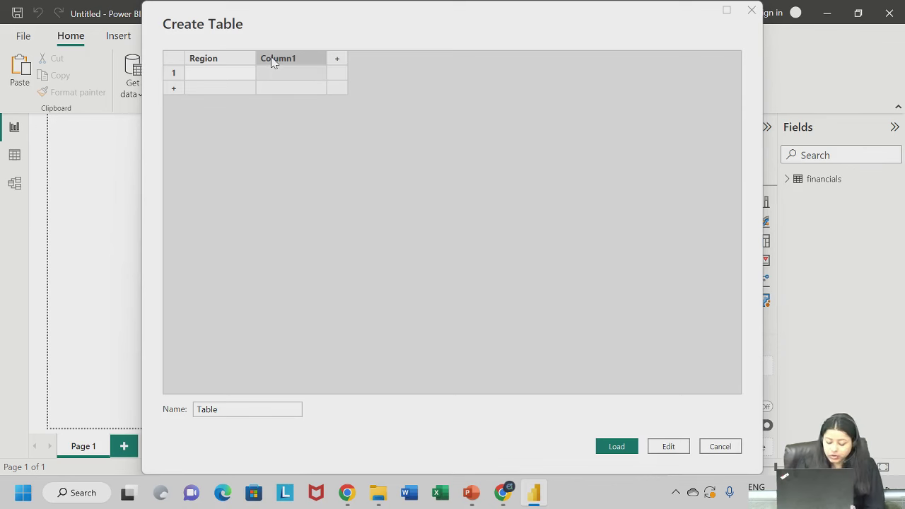
double_click(272, 60)
text(Product)
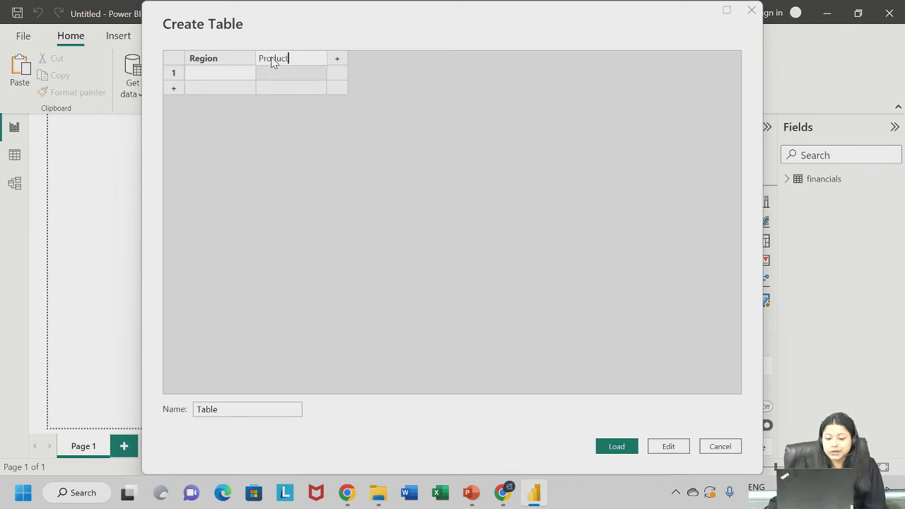
click(337, 59)
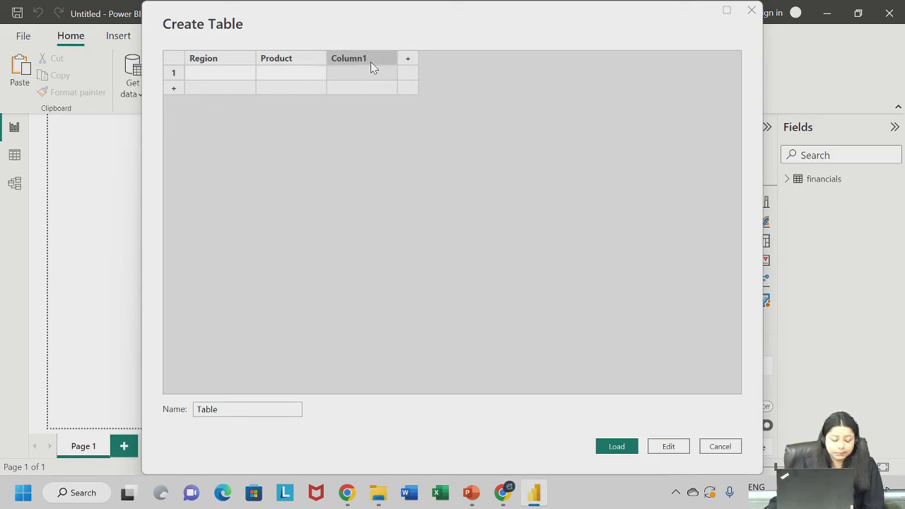
double_click(370, 62)
text(Sal)
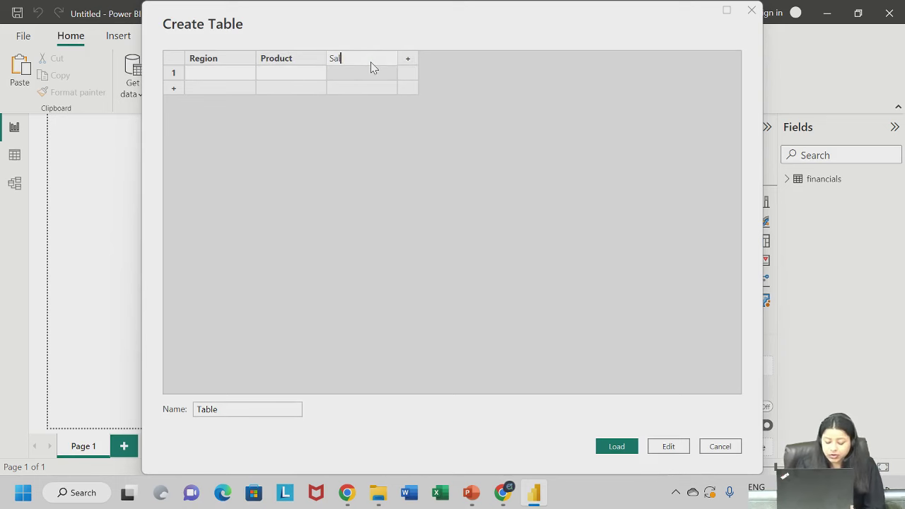
text(es vol)
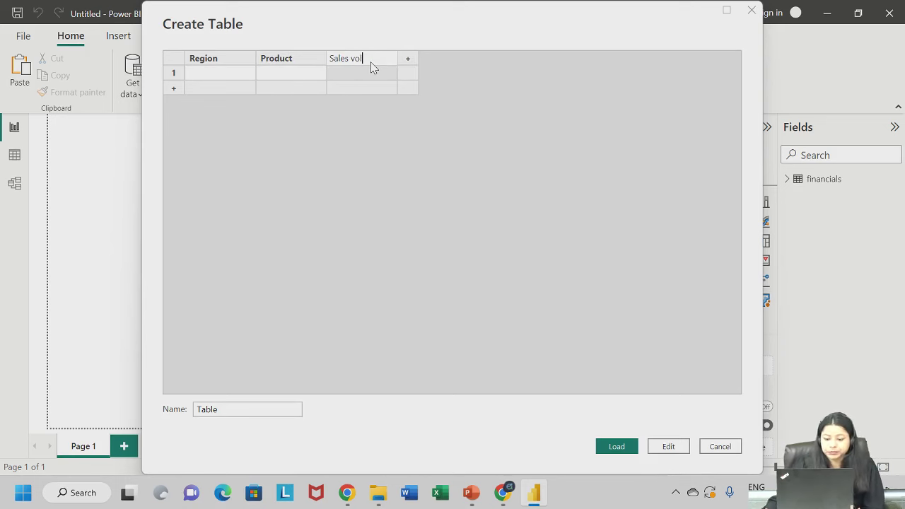
click(408, 59)
double_click(437, 60)
text(Sales price)
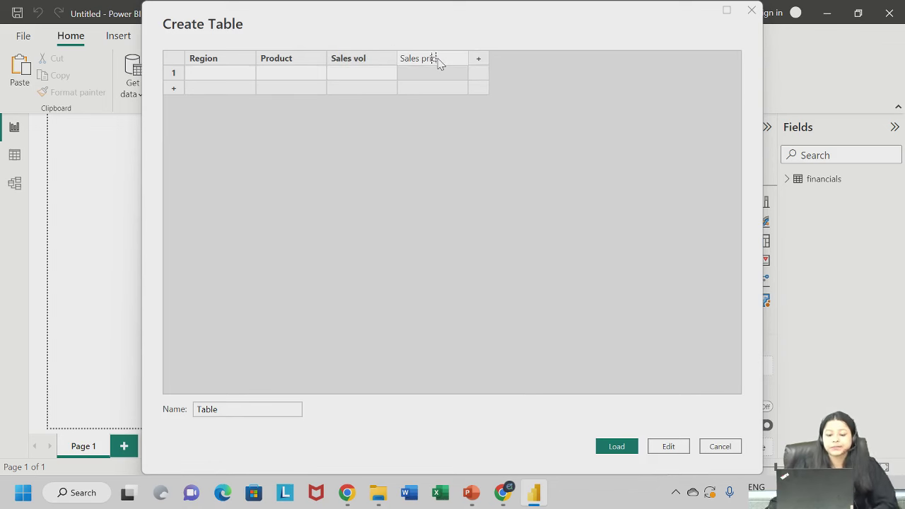
Enter row 1 as North, laptop, 150, 100000, deleting an accidental extra column
click(210, 72)
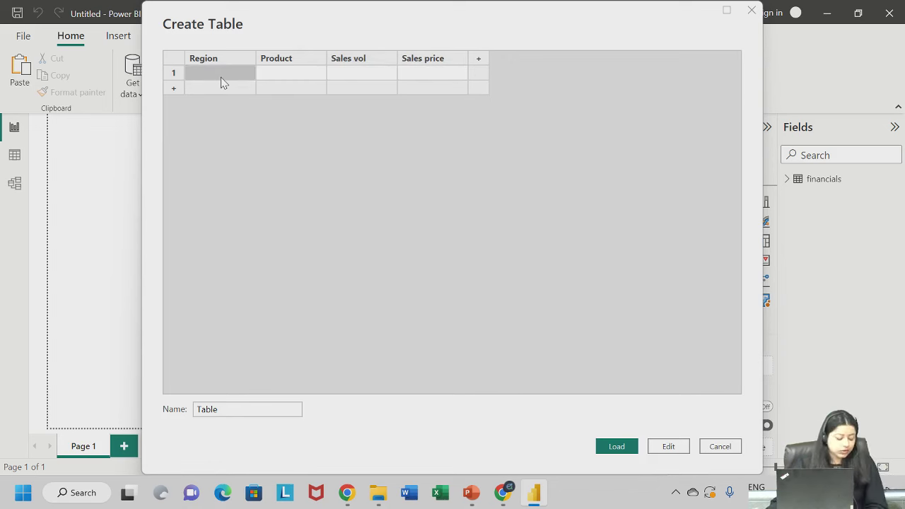
text(North)
key(Tab)
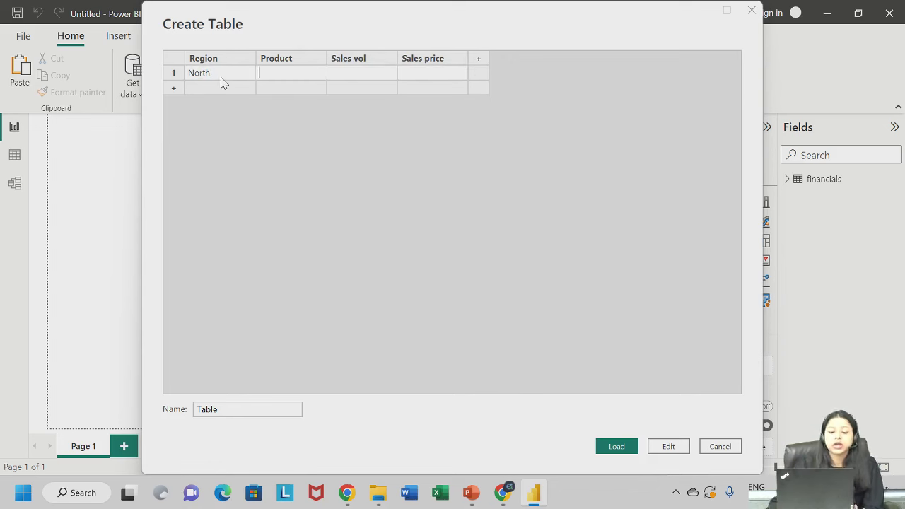
key(Tab)
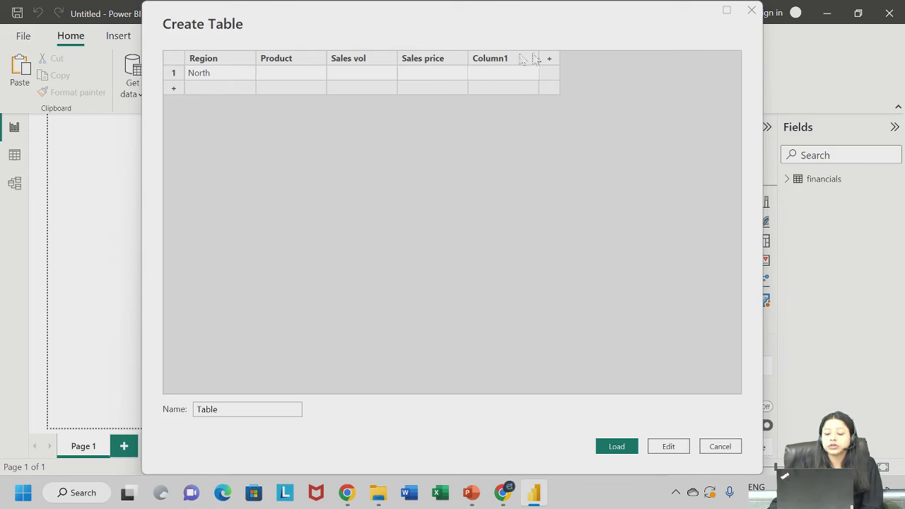
right_click(493, 60)
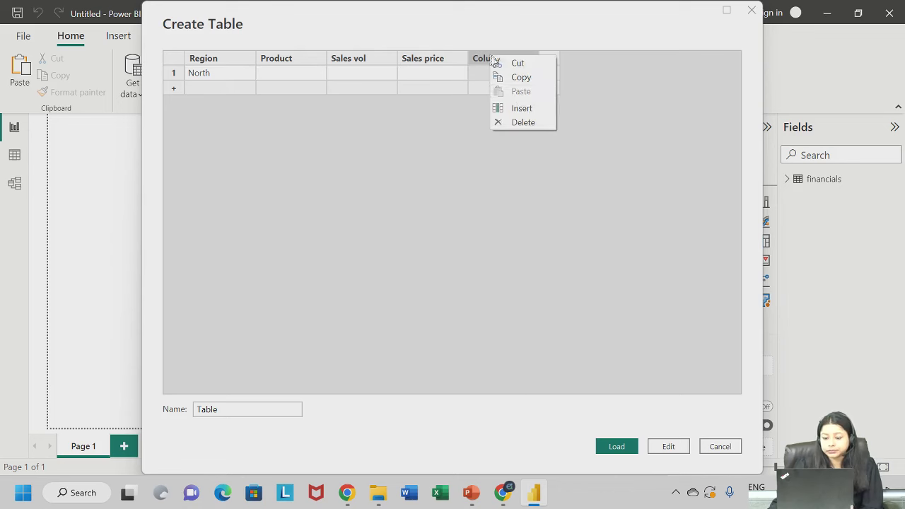
click(519, 122)
click(316, 73)
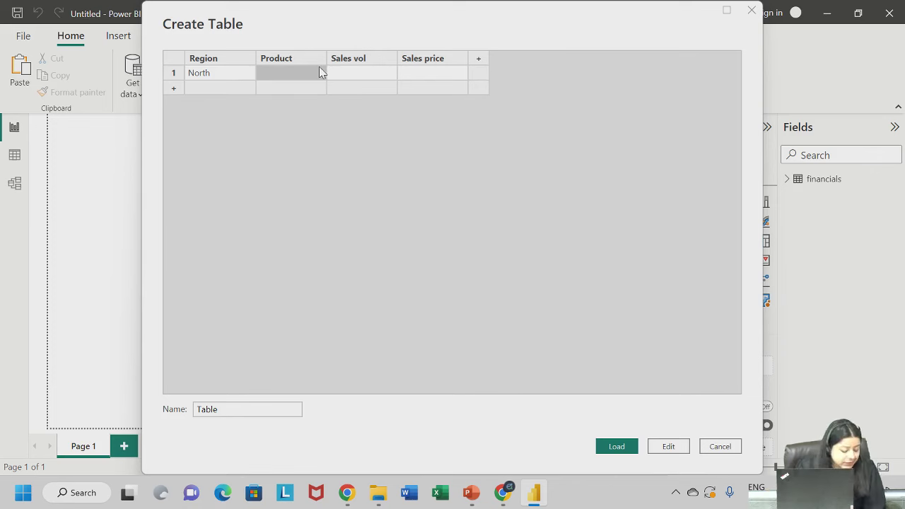
text(laptop)
key(Tab)
text(150)
key(Tab)
text(100000)
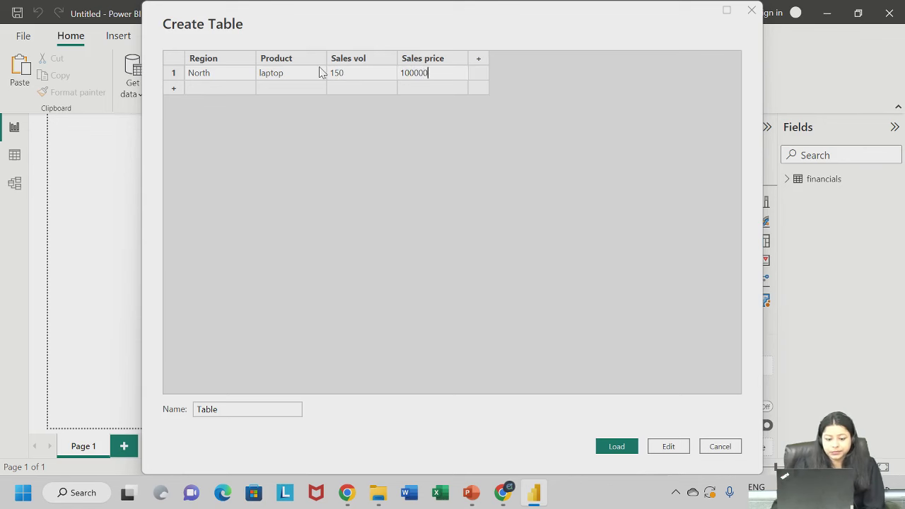
Add row 2 as South, mobile, 100, with a sales price of 57000
click(248, 89)
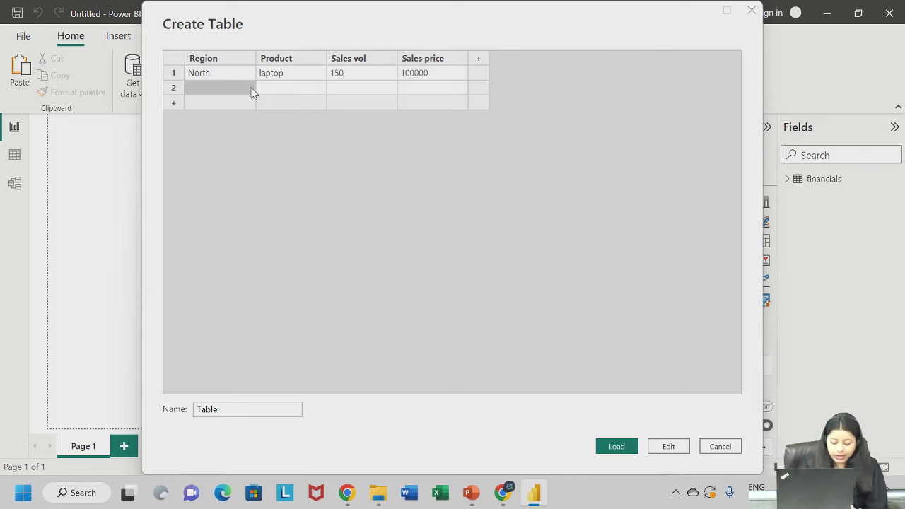
click(248, 89)
text(South)
key(Tab)
text(mo)
key(BackSpace)
text(obile)
key(Tab)
text(100)
key(Tab)
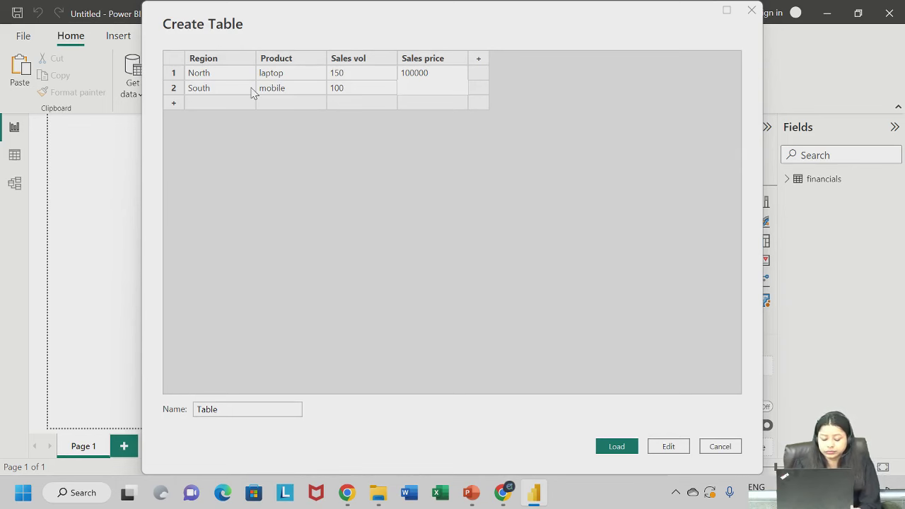
text(50)
text(7000)
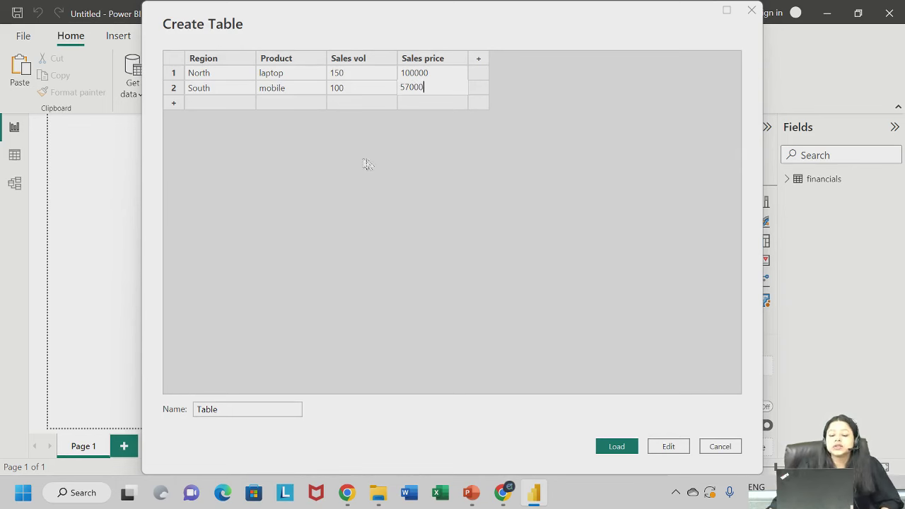
click(367, 164)
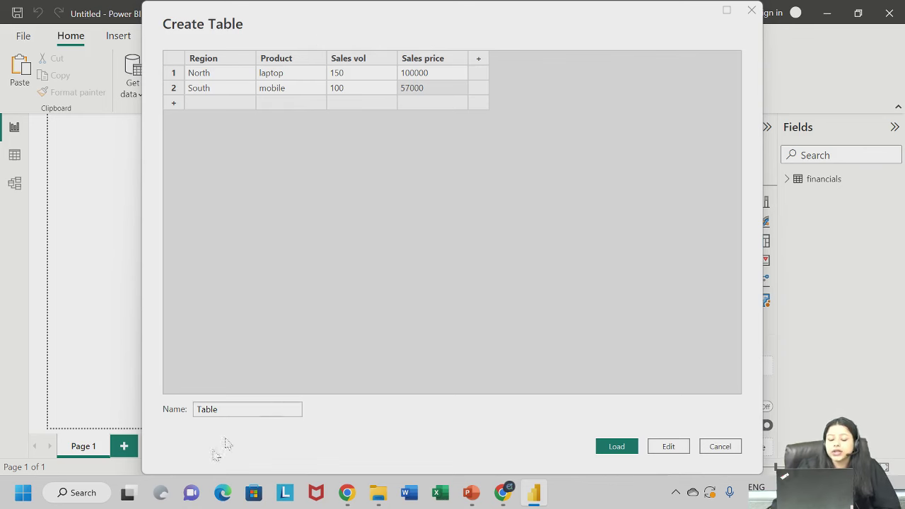
Replace the default table name with 'demo data' for loading
drag(222, 407, 192, 407)
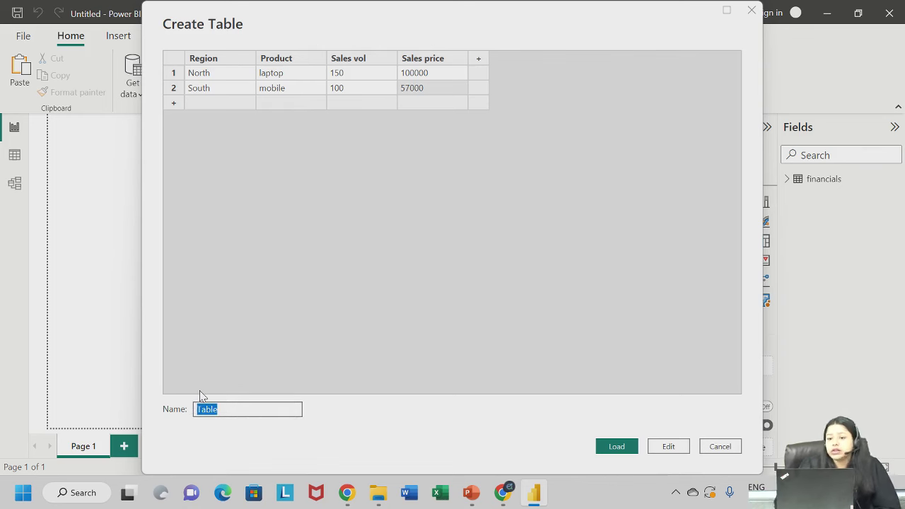
text(sample f)
key(BackSpace)
key(BackSpace)
key(BackSpace)
key(BackSpace)
key(BackSpace)
key(BackSpace)
key(BackSpace)
key(BackSpace)
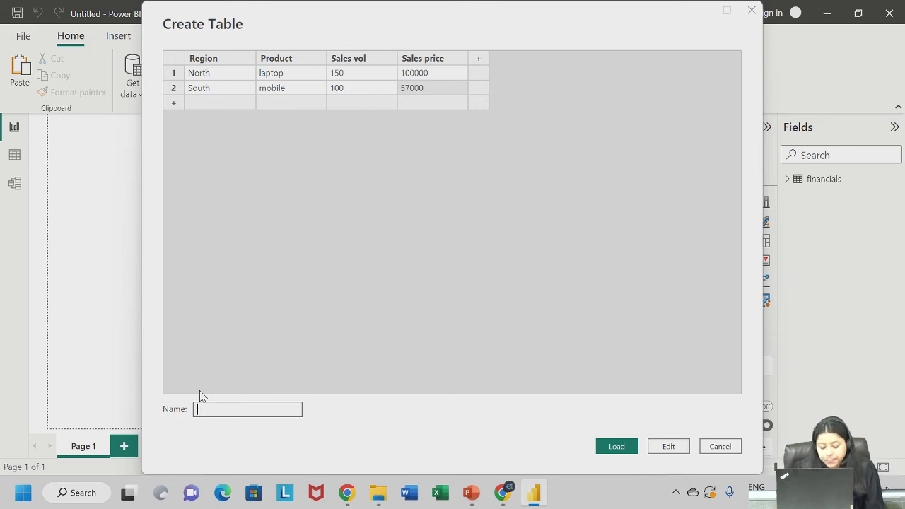
key(BackSpace)
key(BackSpace)
text(demo data)
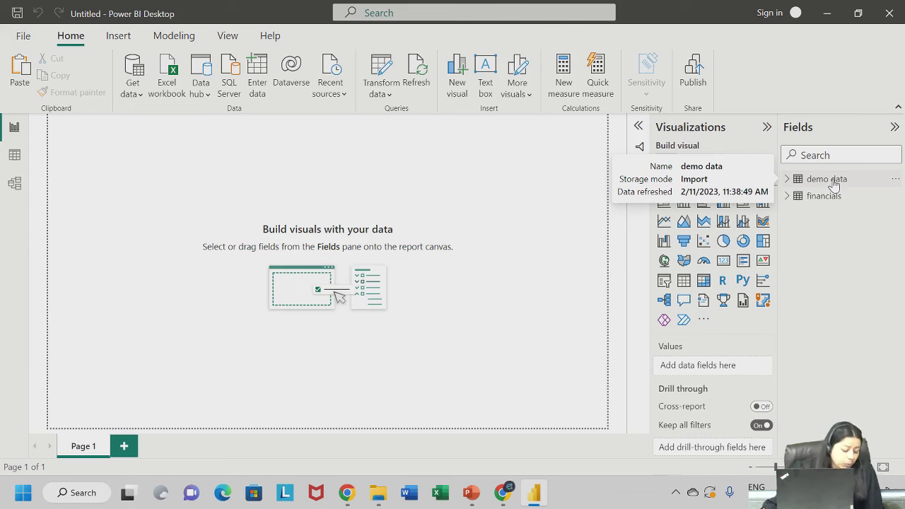
Expand demo data in the Fields pane to show Product, Region, Sales price and Sales vol
click(788, 180)
click(789, 182)
click(789, 182)
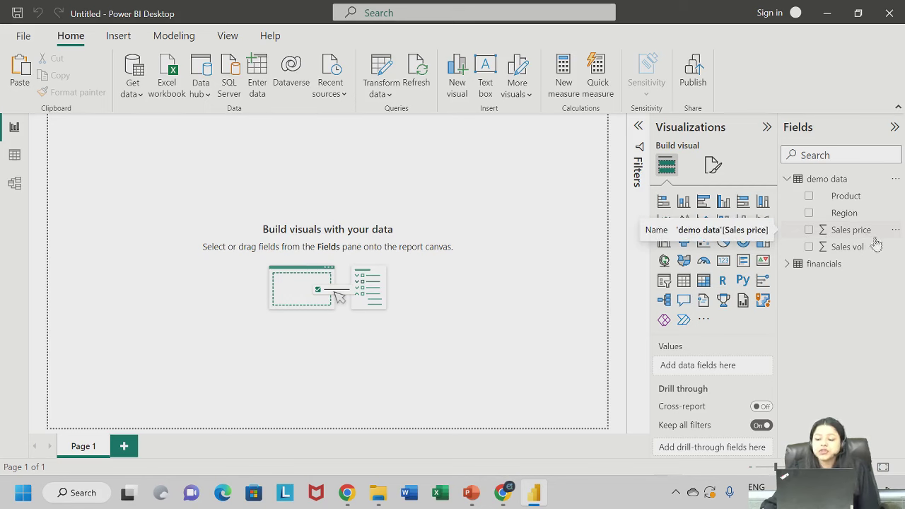
right_click(901, 236)
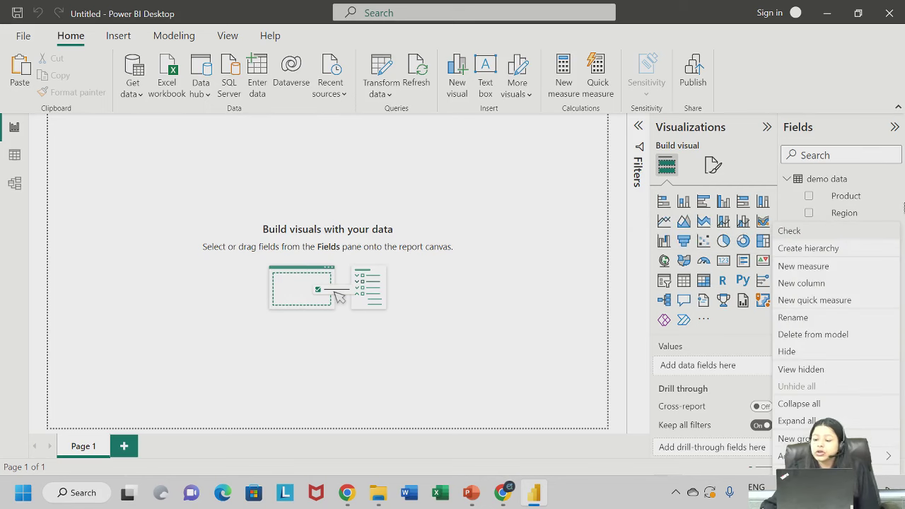
click(896, 200)
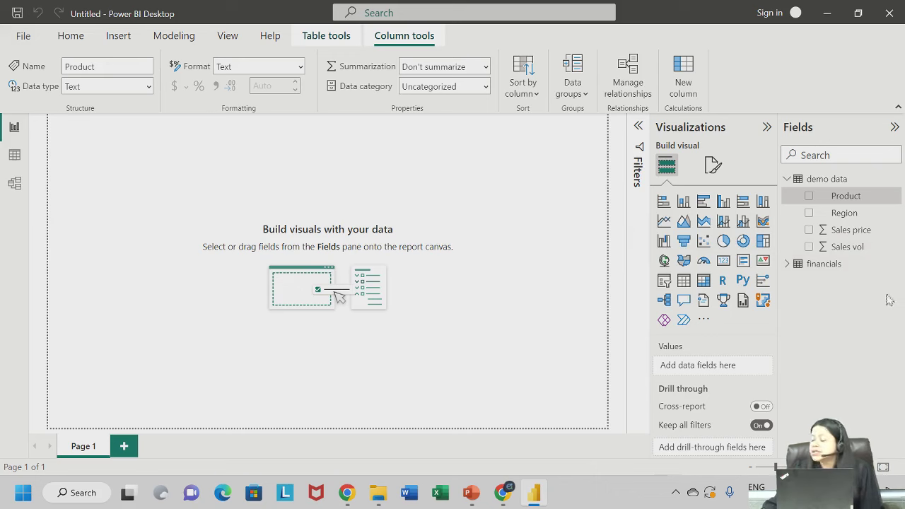
Add Product, Region, Sales price and Sales vol from demo data to a new table visual
click(809, 196)
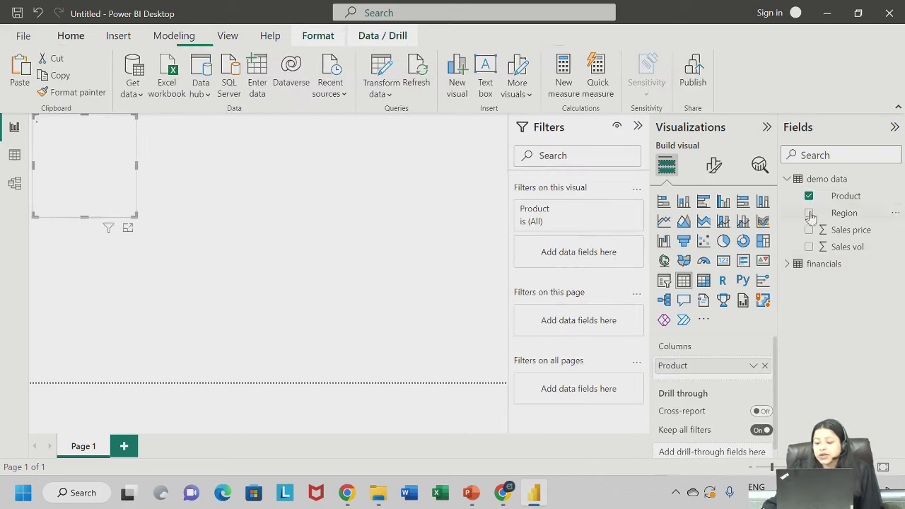
click(809, 212)
click(809, 230)
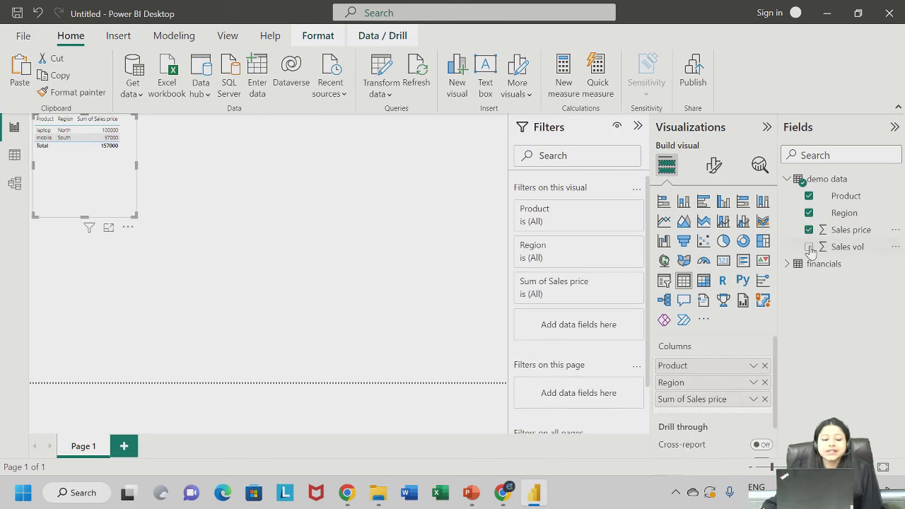
click(809, 247)
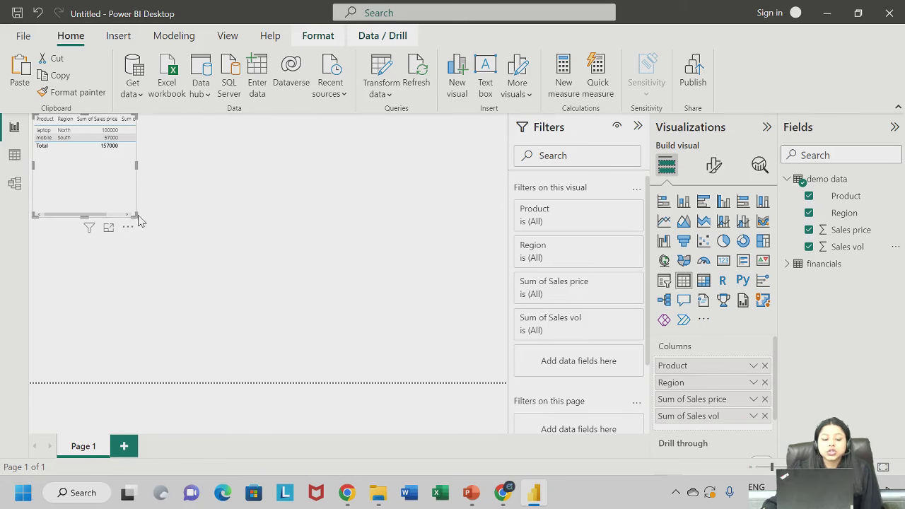
Enlarge the table visual so all columns show, and move Region ahead of Product
drag(134, 213, 260, 246)
drag(286, 221, 289, 228)
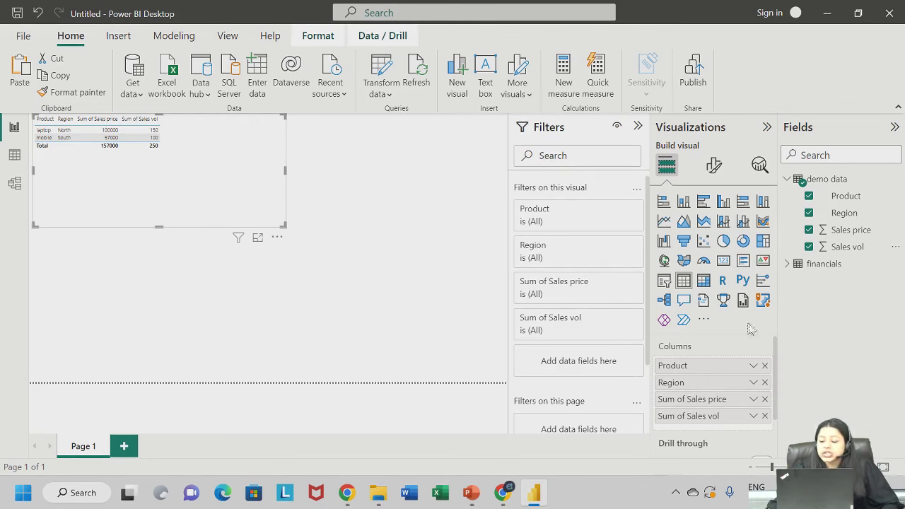
drag(712, 387, 712, 366)
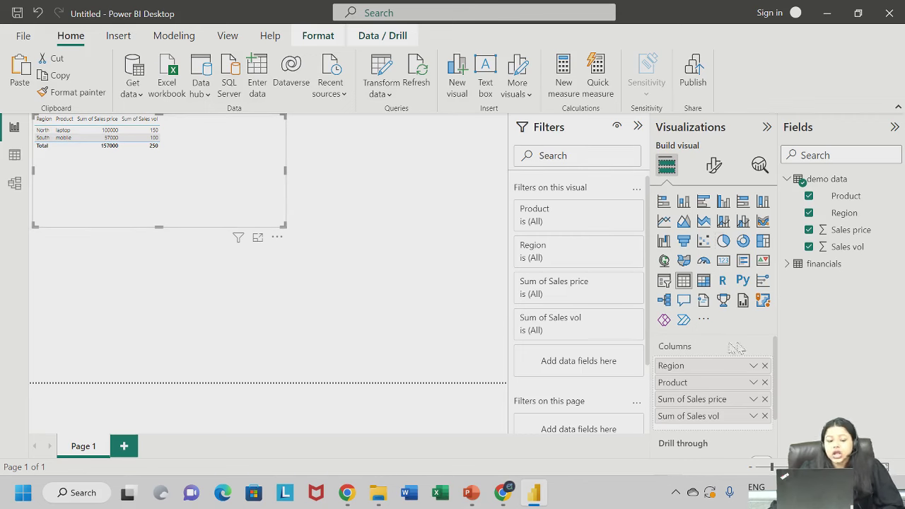
Rename the Page 1 report tab to 'demo table'
double_click(72, 451)
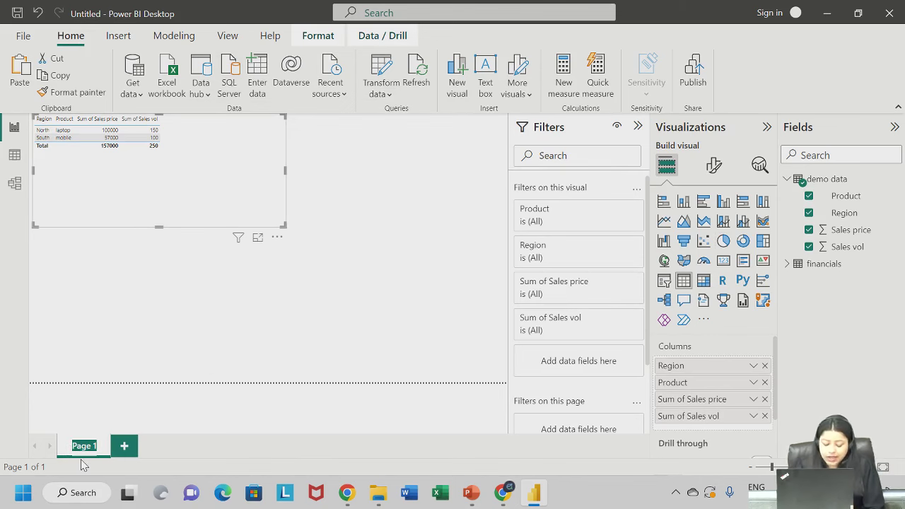
text(ta)
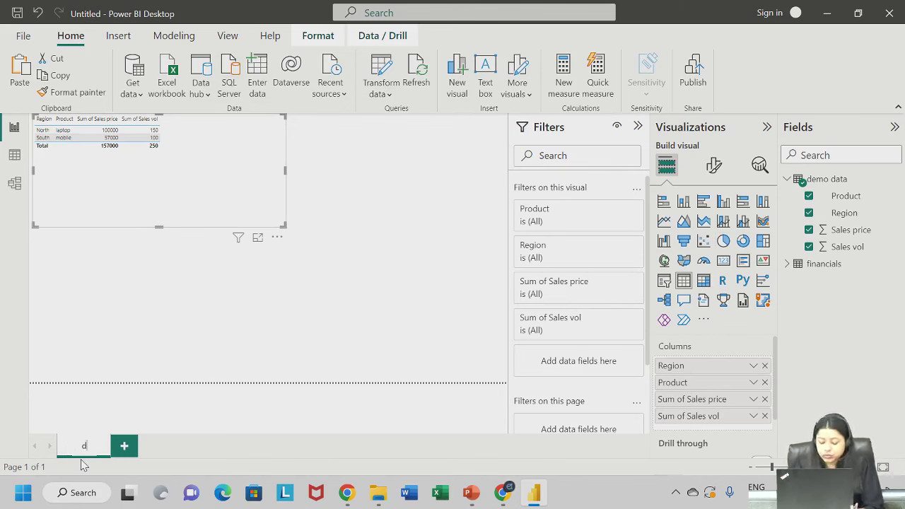
text(mo table)
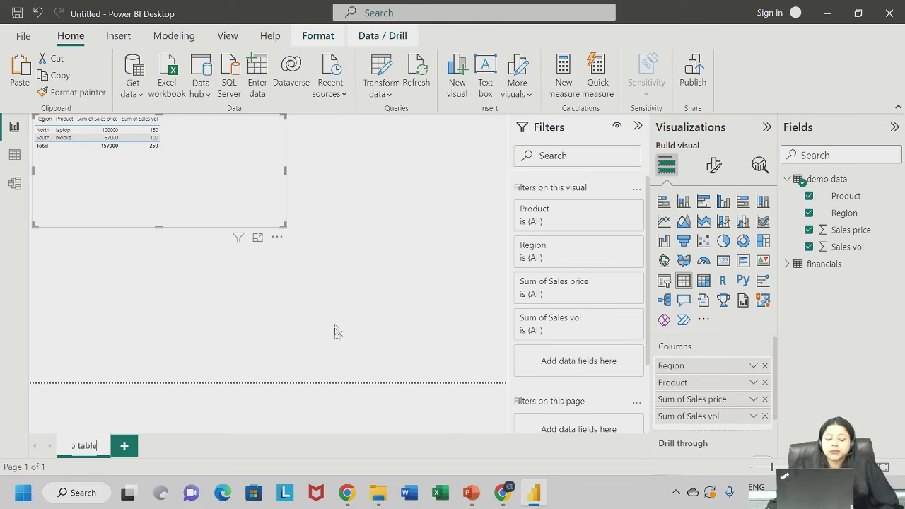
click(337, 332)
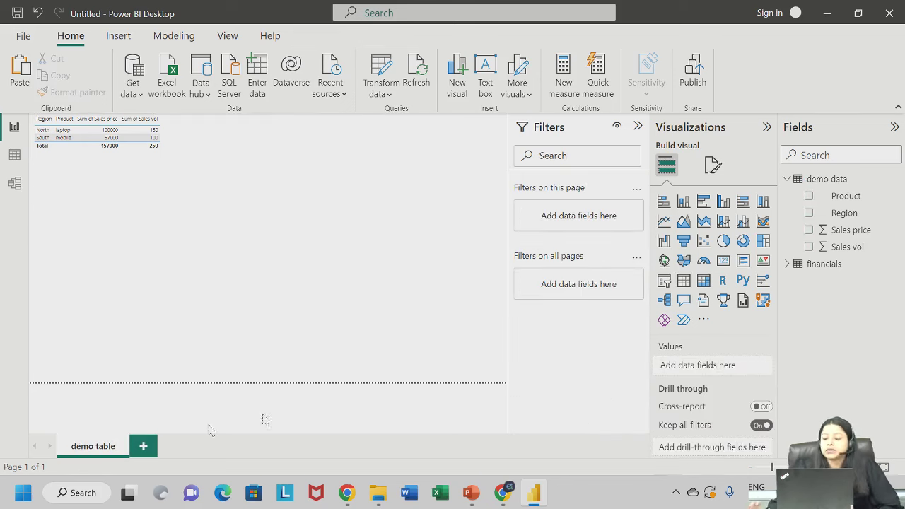
double_click(103, 446)
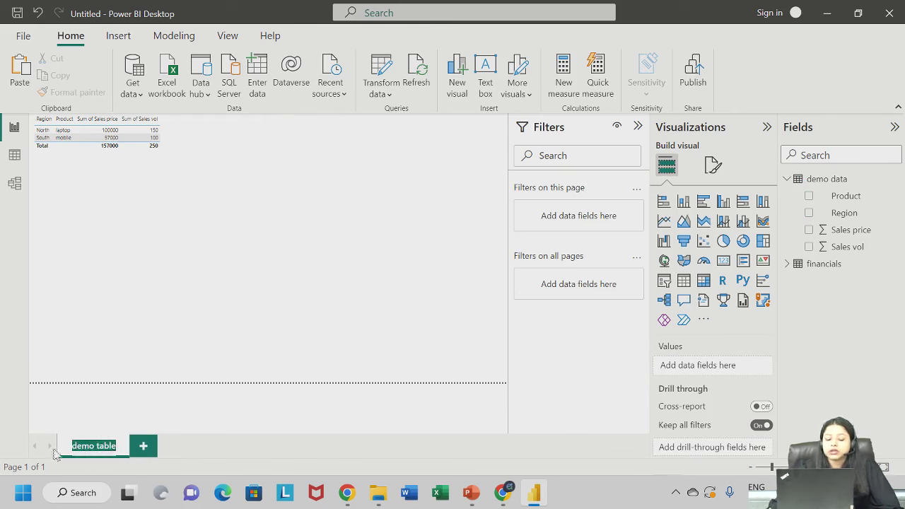
key(Return)
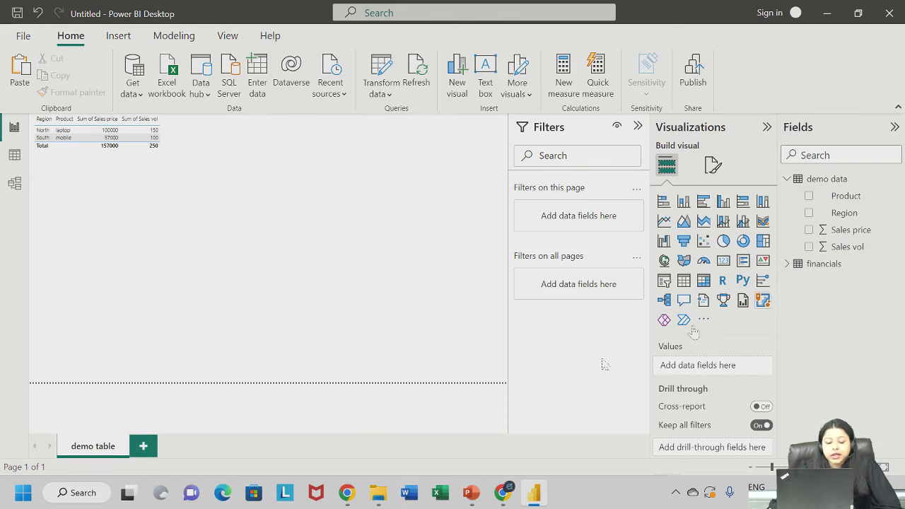
Add a blank report page and switch the Fields pane from demo data to financials
click(144, 448)
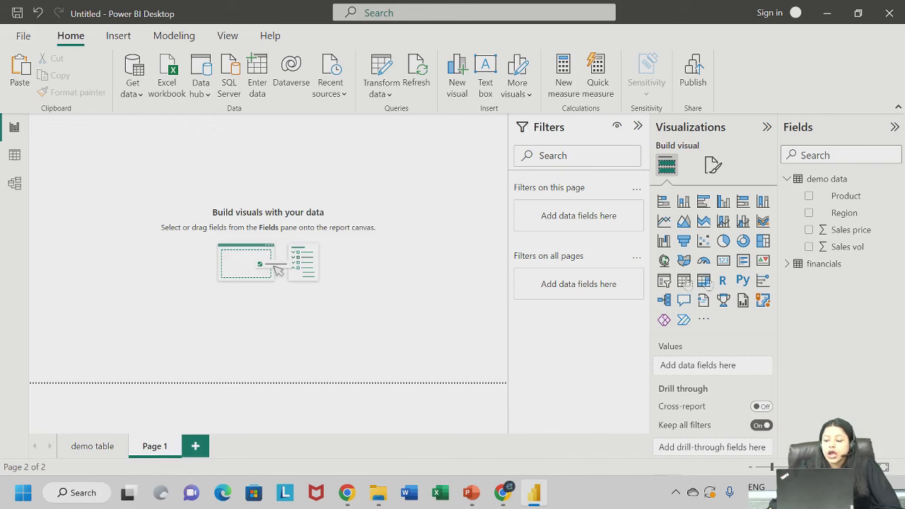
click(787, 181)
click(787, 198)
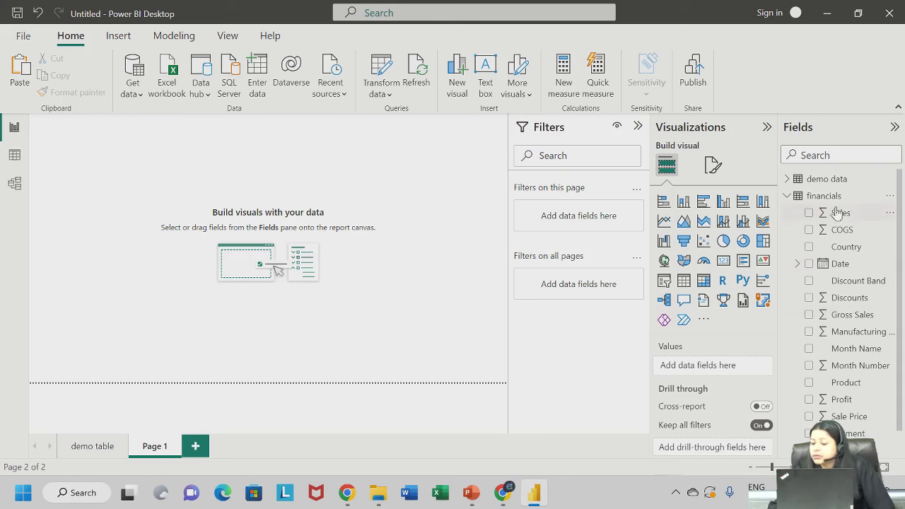
Chart Sum of Sales by Country and Product from financials, enlarged across the canvas
click(809, 214)
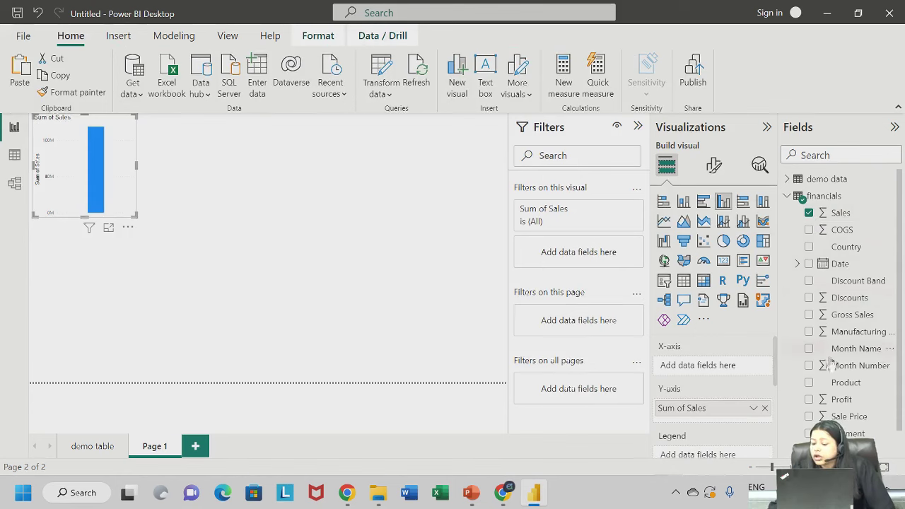
click(809, 247)
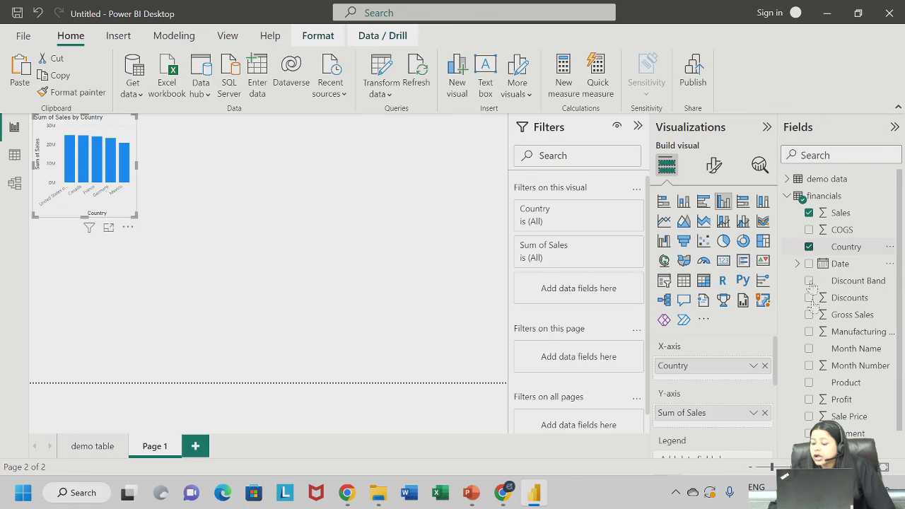
scroll(824, 359, down, 1)
scroll(829, 379, up, 1)
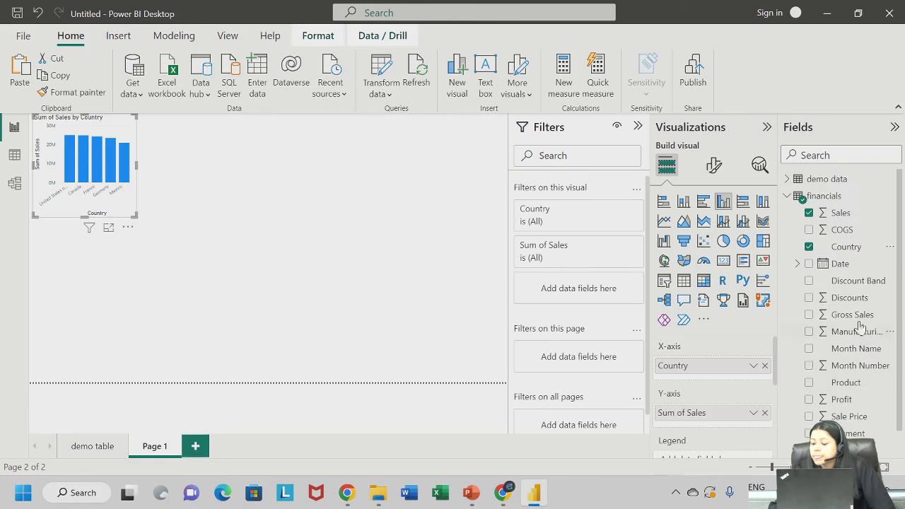
click(810, 383)
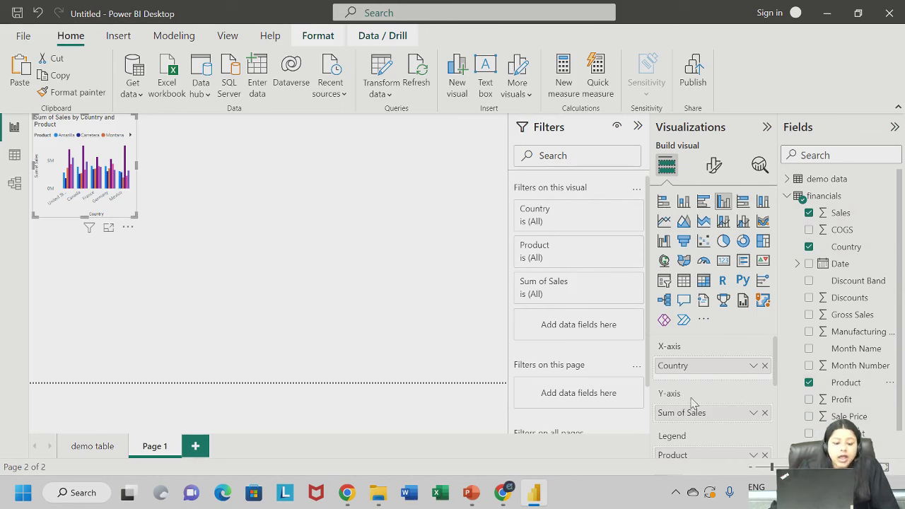
drag(134, 214, 404, 317)
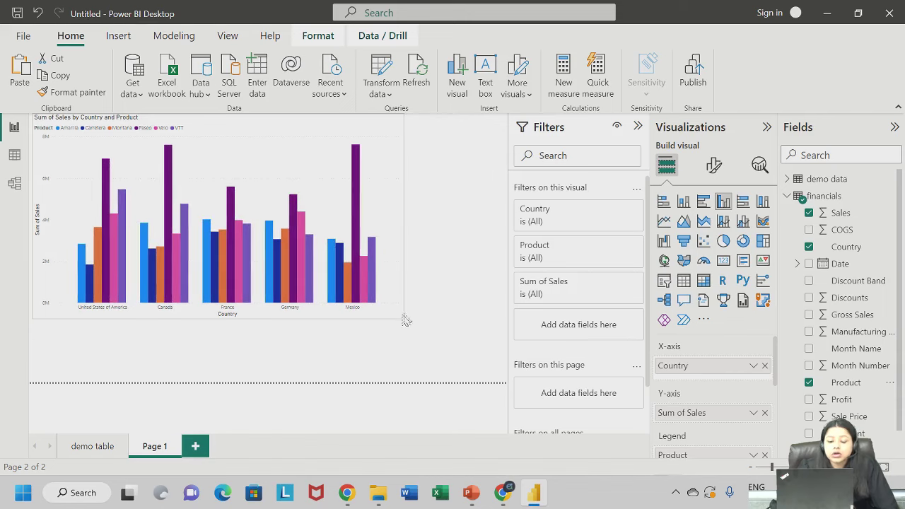
click(447, 304)
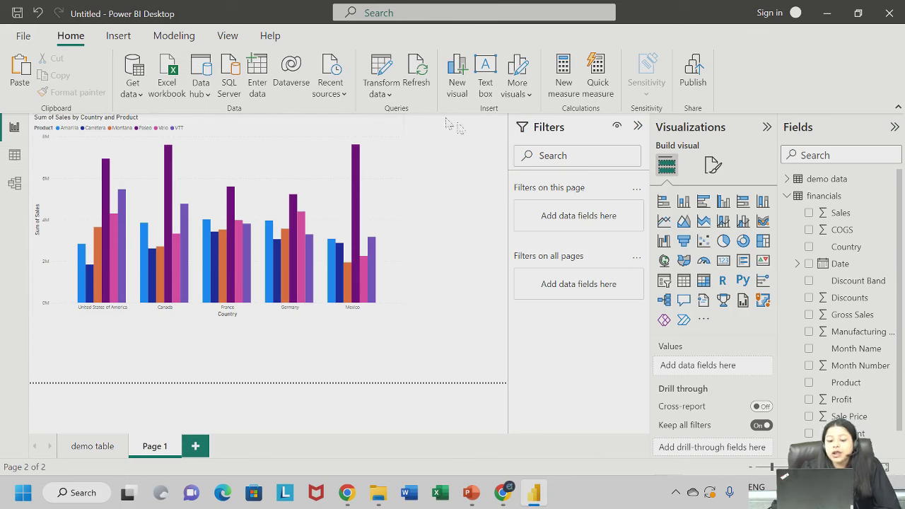
click(398, 161)
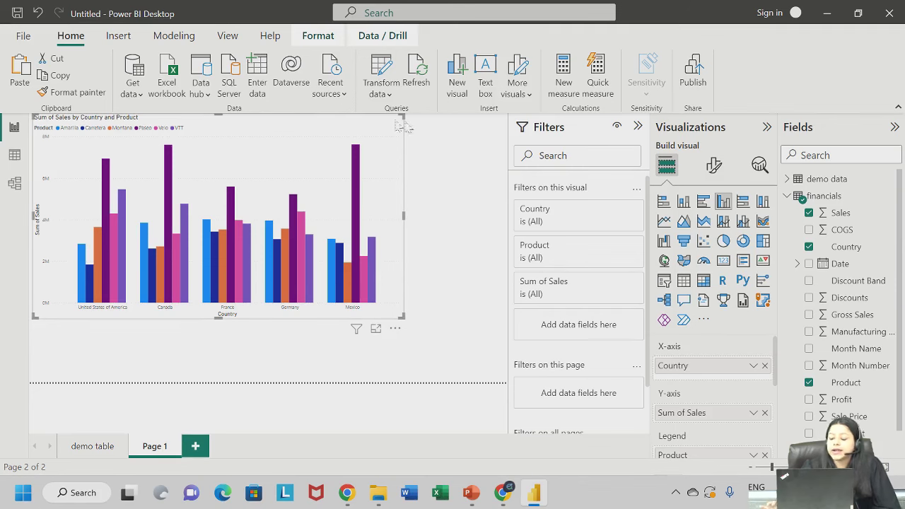
Delete the chart and build an enlarged table of Country, Sum of Sales and Product
key(Delete)
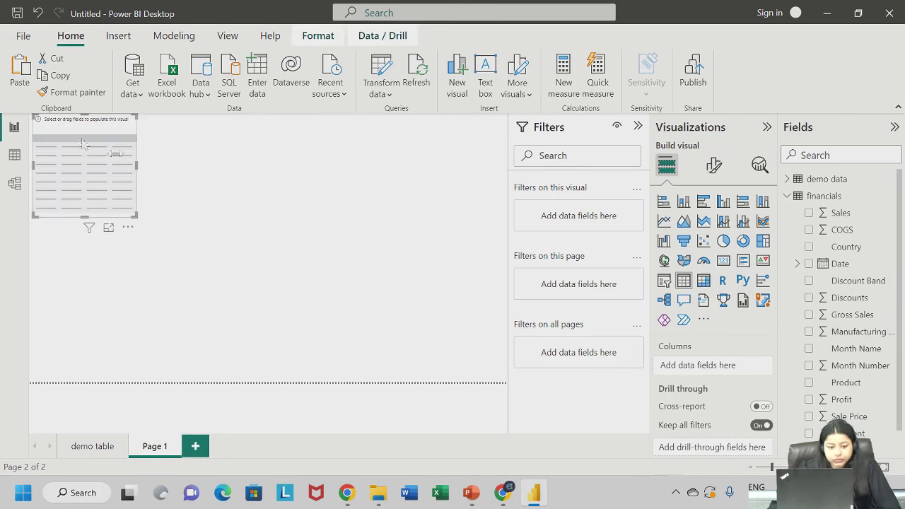
drag(134, 214, 276, 280)
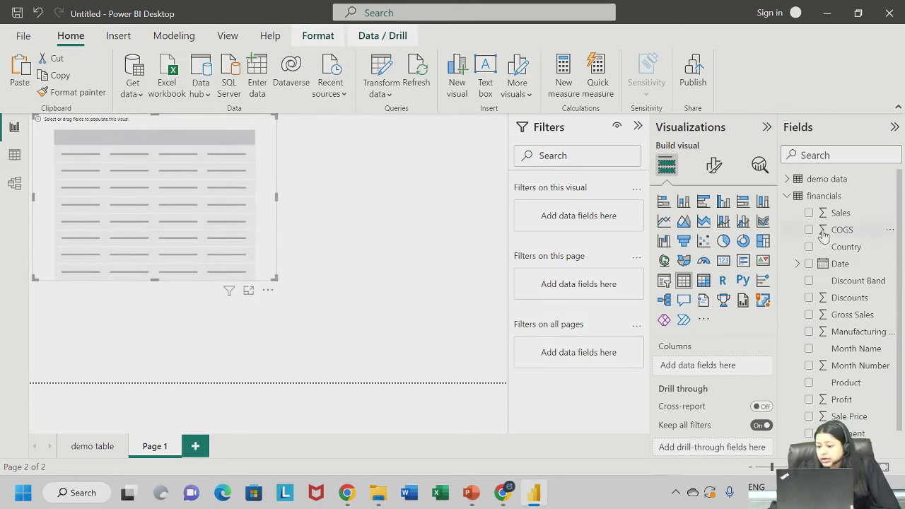
click(809, 247)
click(809, 213)
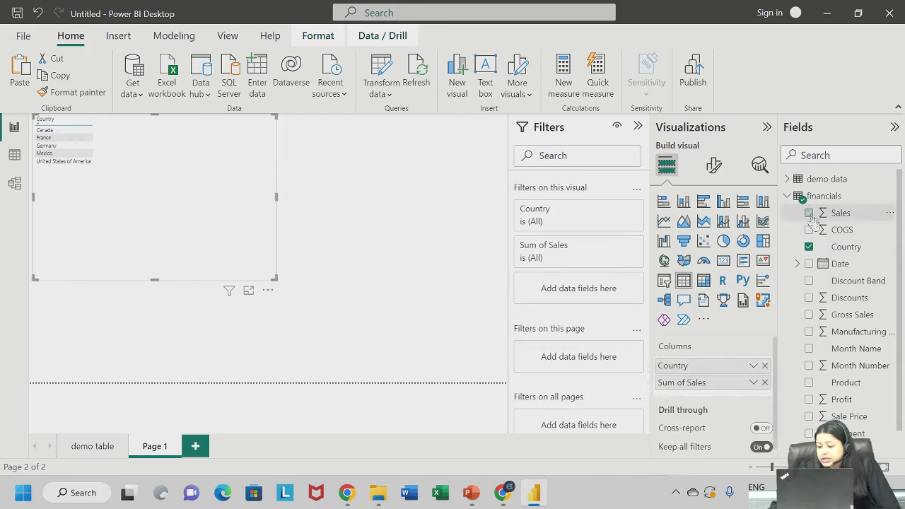
click(809, 382)
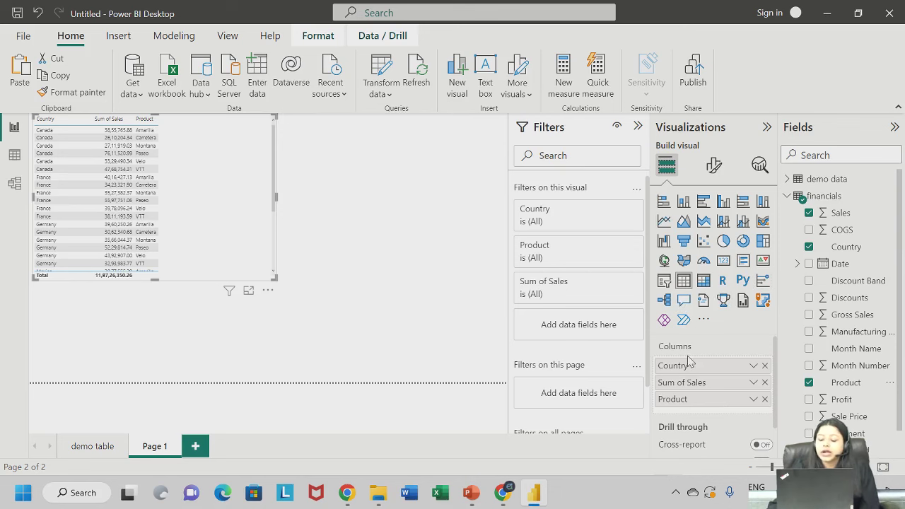
Move Product ahead of Sum of Sales in the table's columns and reselect the visual
drag(681, 406, 681, 382)
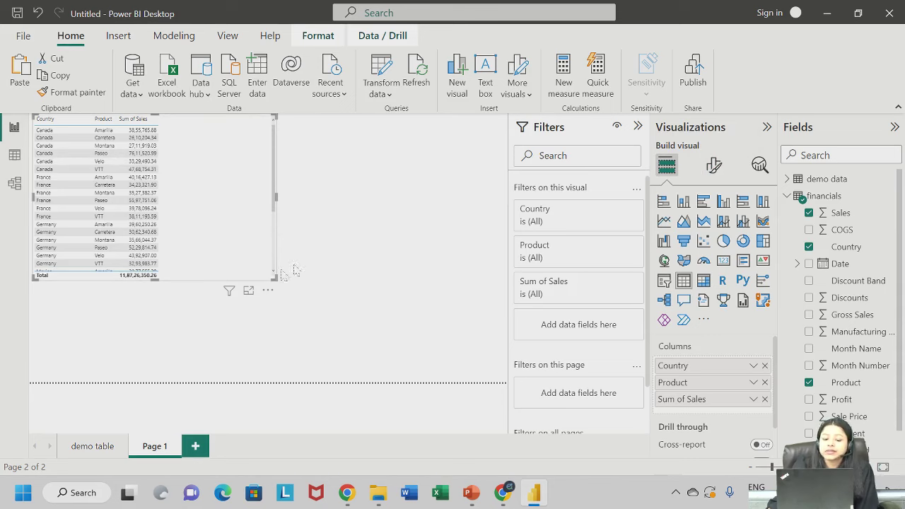
click(435, 223)
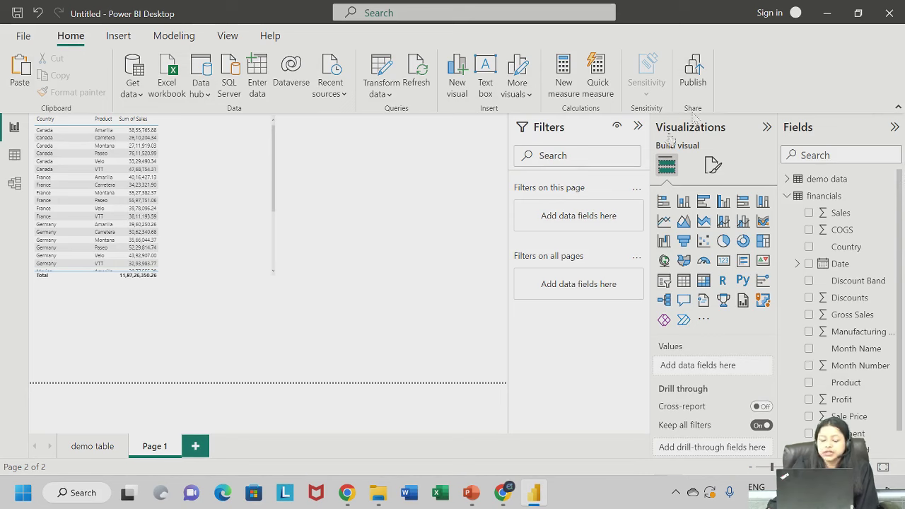
click(210, 191)
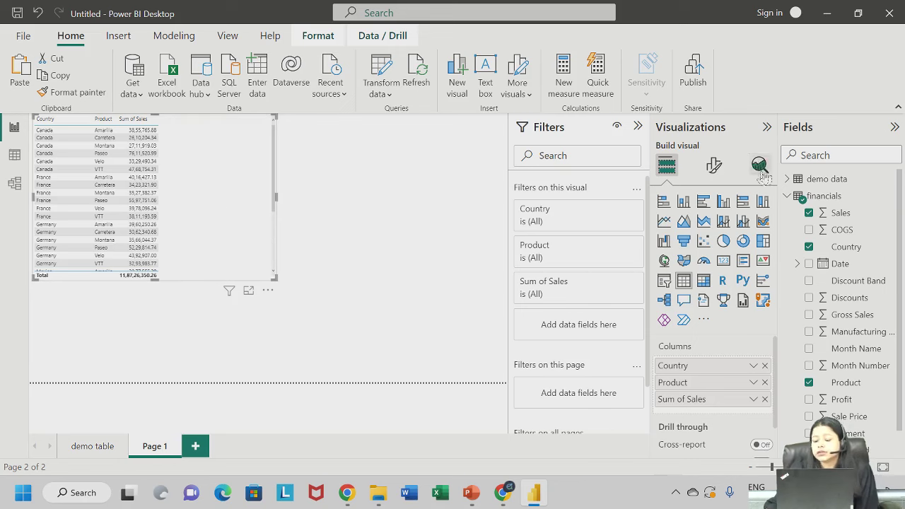
Open the table's Format visual settings, checking General before returning to the Visual tab
click(714, 166)
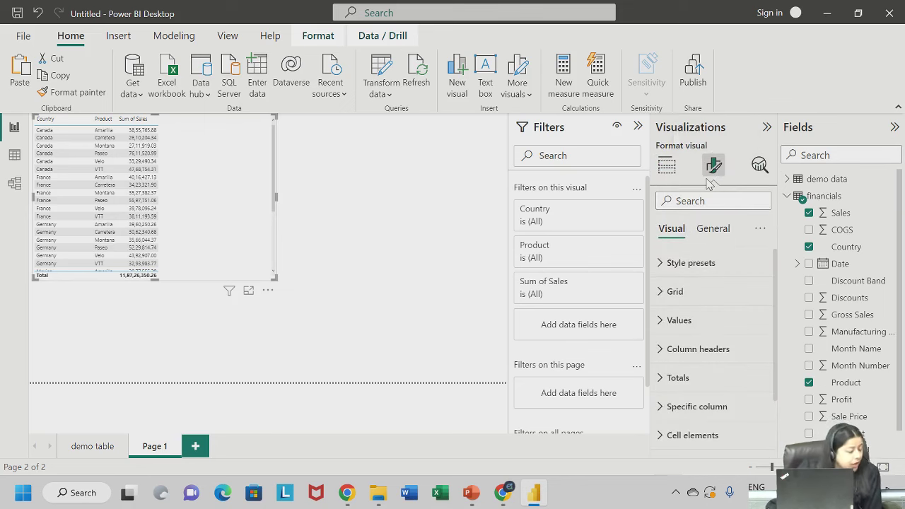
scroll(688, 313, down, 2)
scroll(689, 303, up, 2)
click(711, 229)
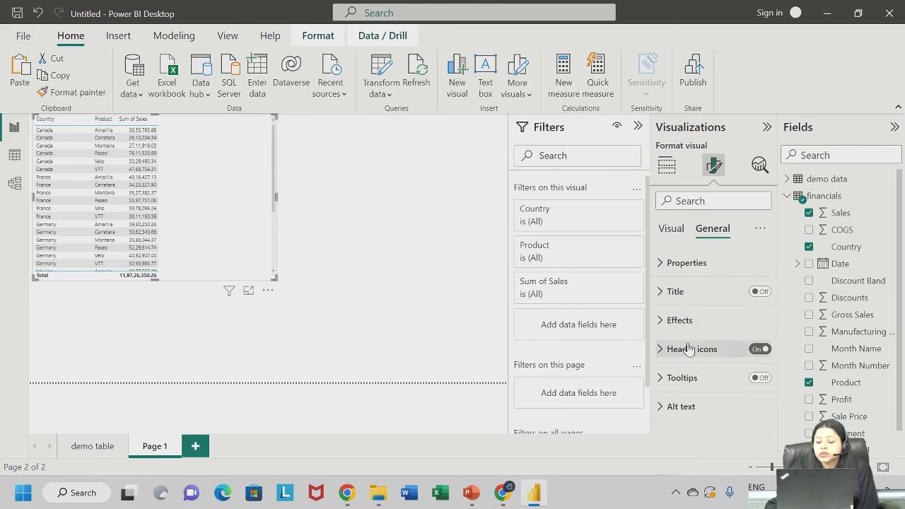
click(675, 229)
click(711, 229)
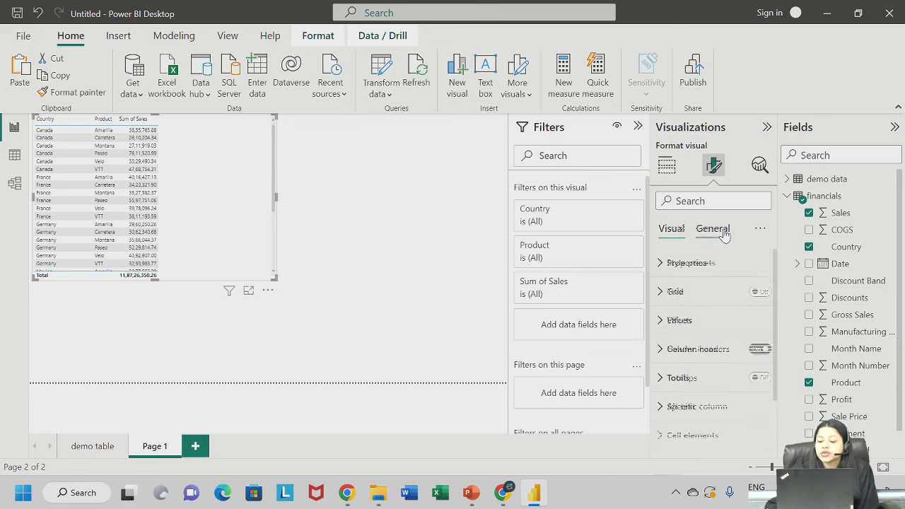
click(672, 230)
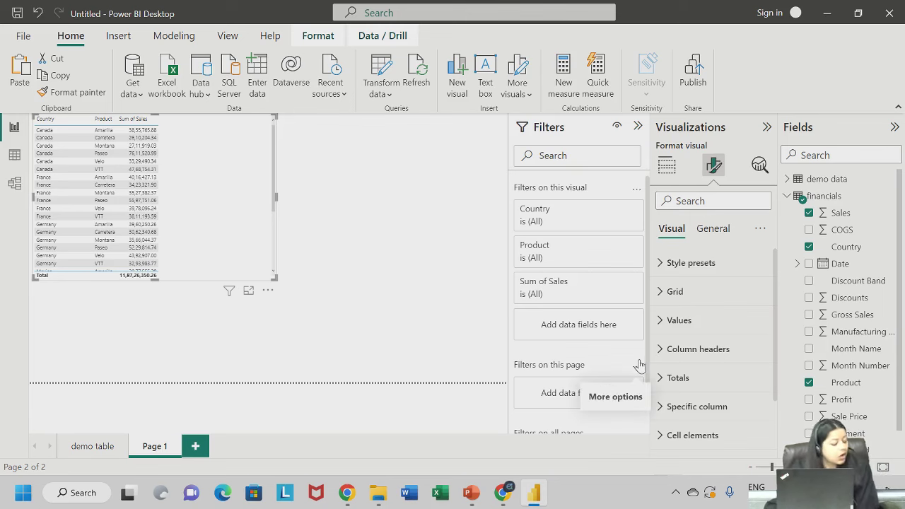
Try the Minimal, Flashy rows, Sparse and Bold header flashy rows style presets on the table
click(674, 269)
click(697, 289)
click(695, 292)
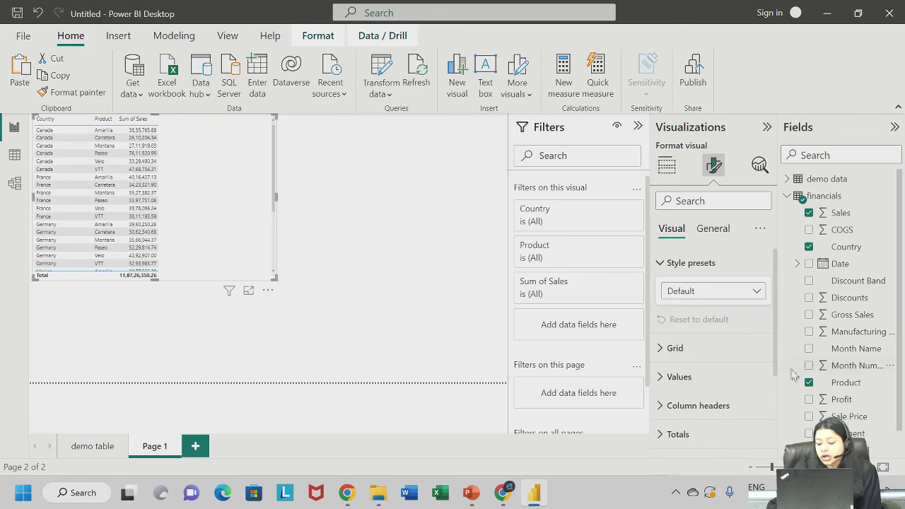
click(713, 292)
click(707, 342)
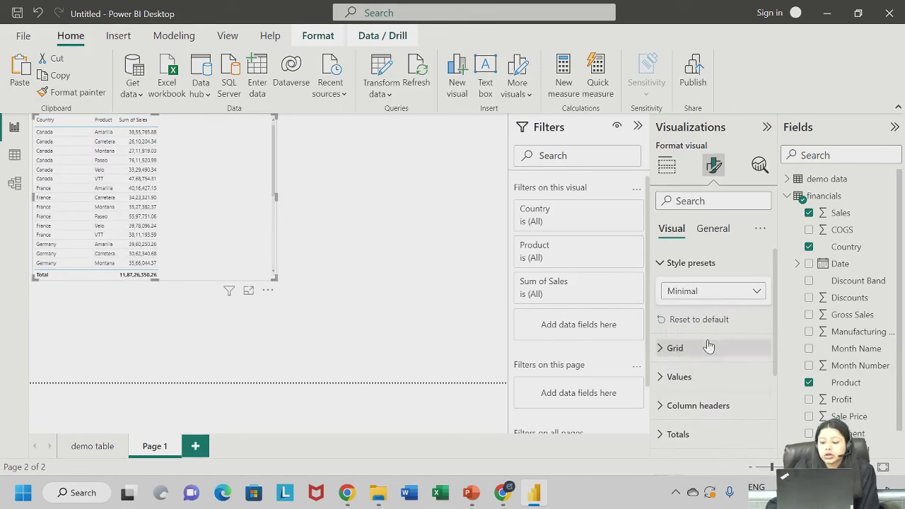
click(716, 293)
click(684, 414)
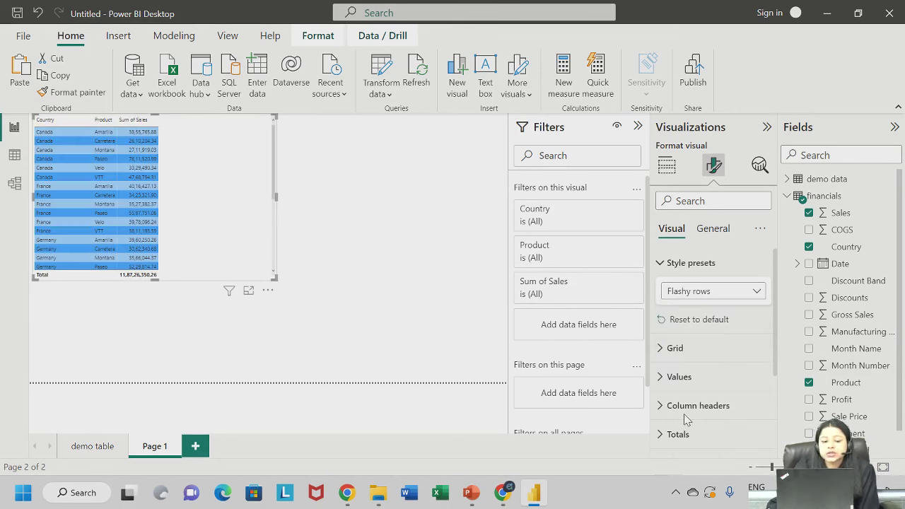
click(714, 292)
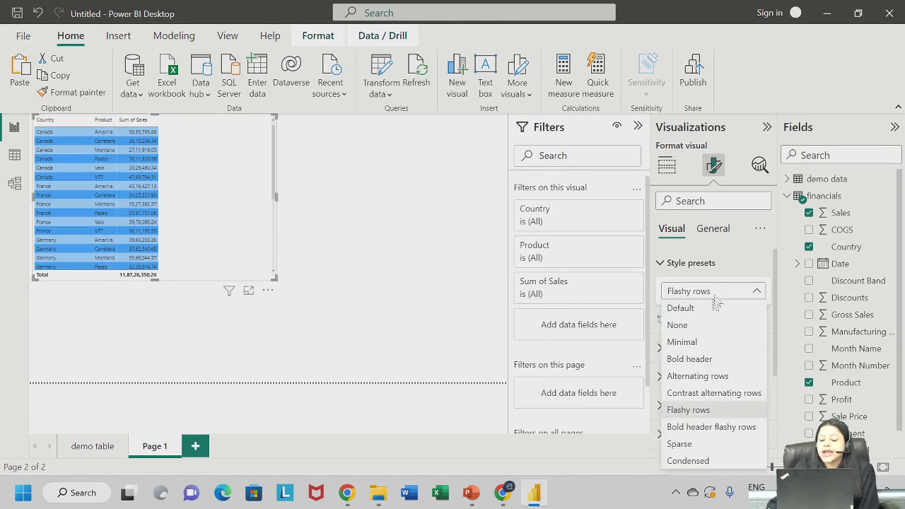
click(681, 443)
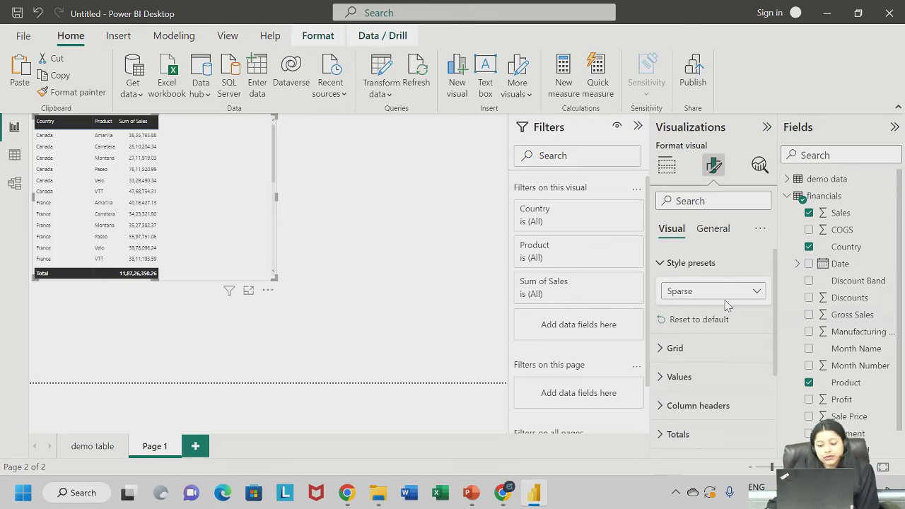
click(727, 292)
click(712, 426)
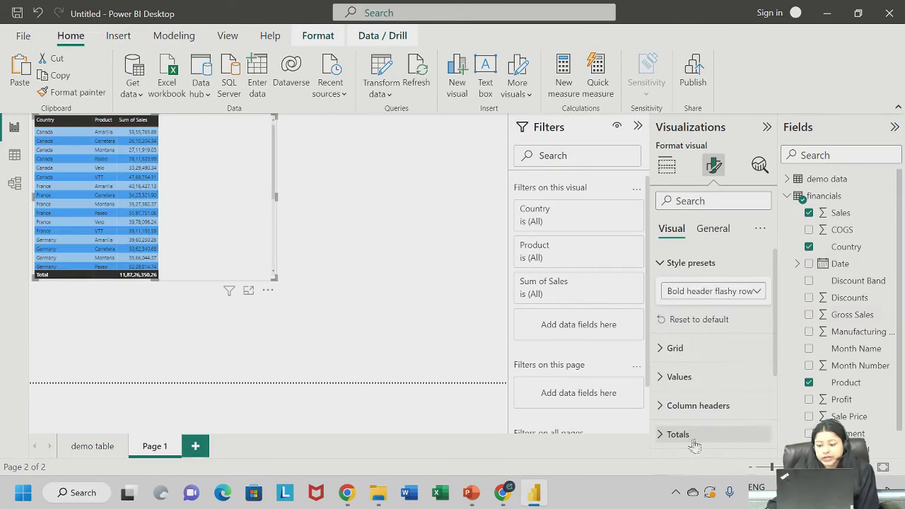
Try Condensed, None and Bold header presets, reset the style to default, then expand Grid settings
click(736, 293)
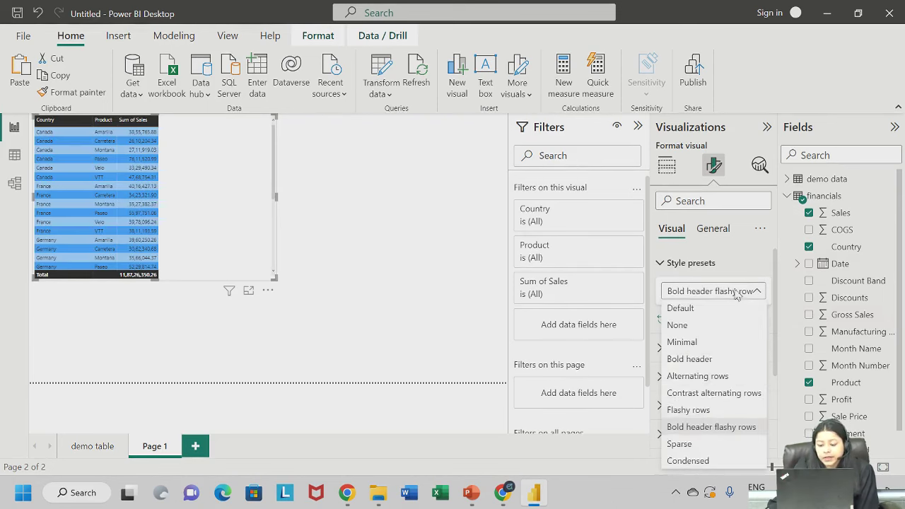
click(687, 461)
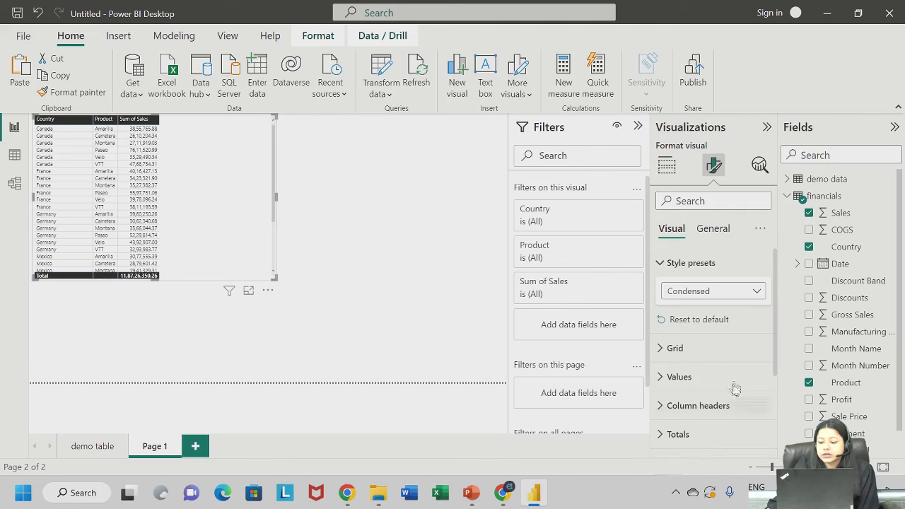
click(747, 296)
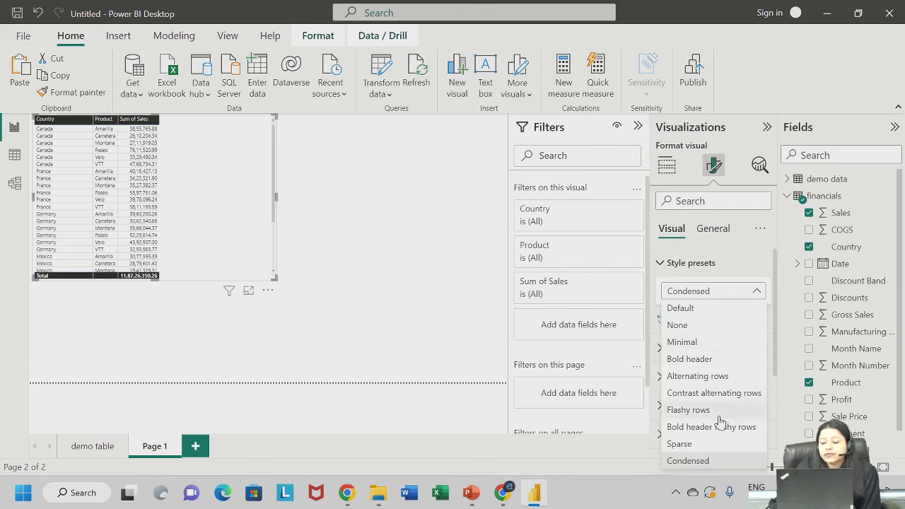
click(700, 324)
click(712, 297)
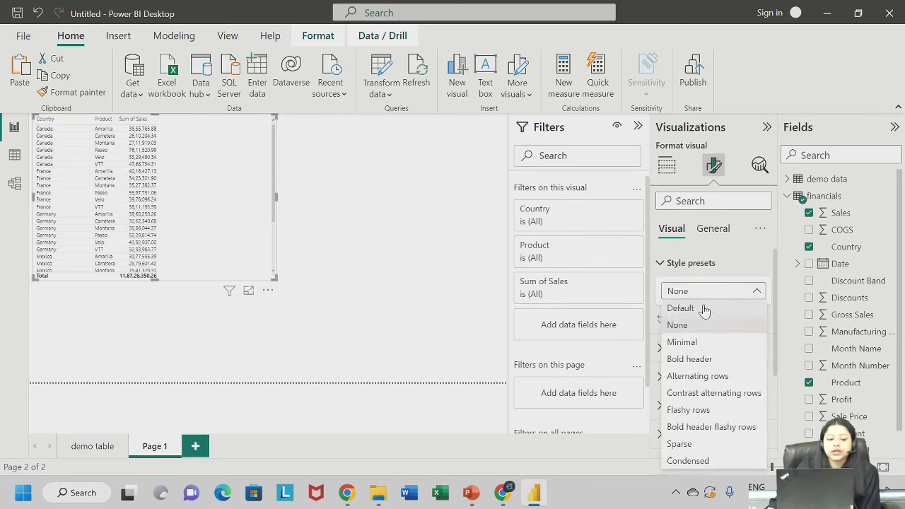
click(704, 310)
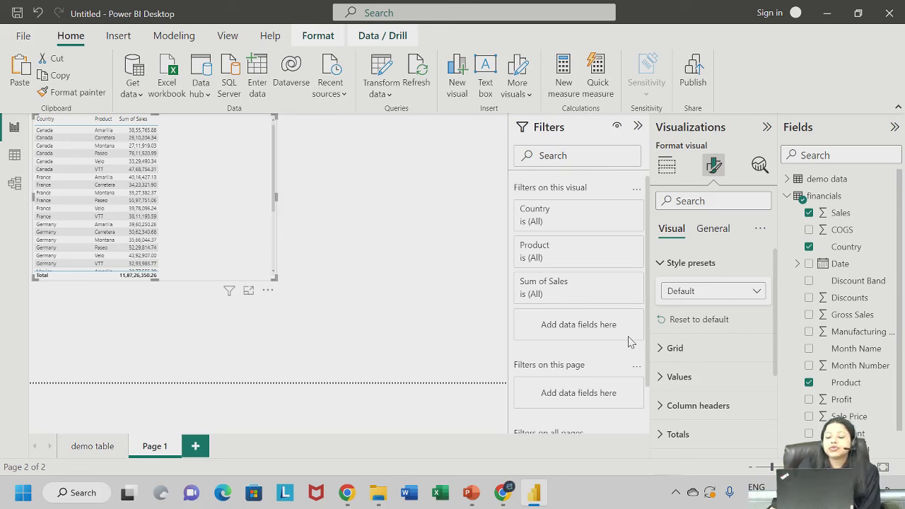
click(733, 296)
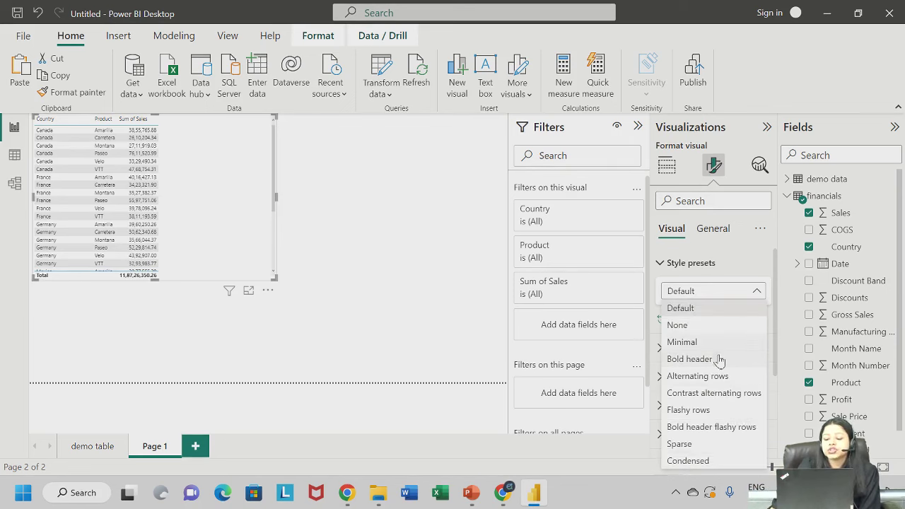
click(719, 362)
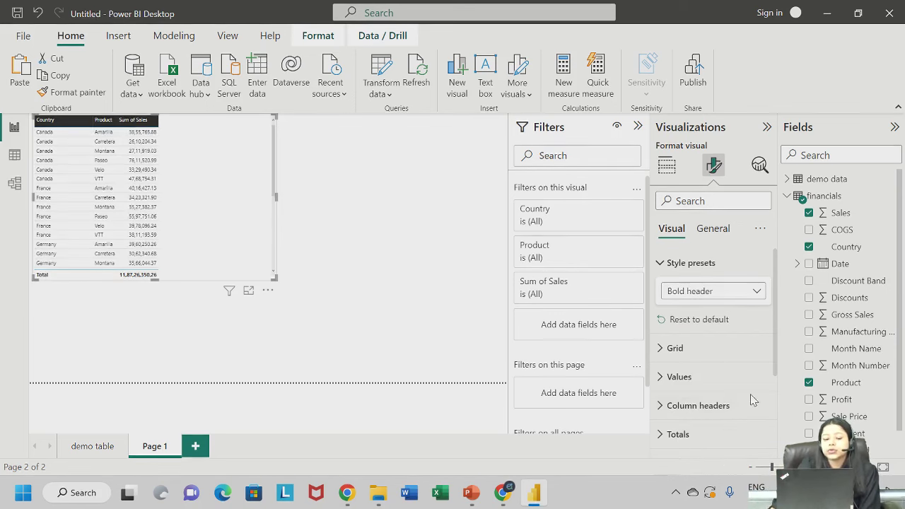
click(726, 321)
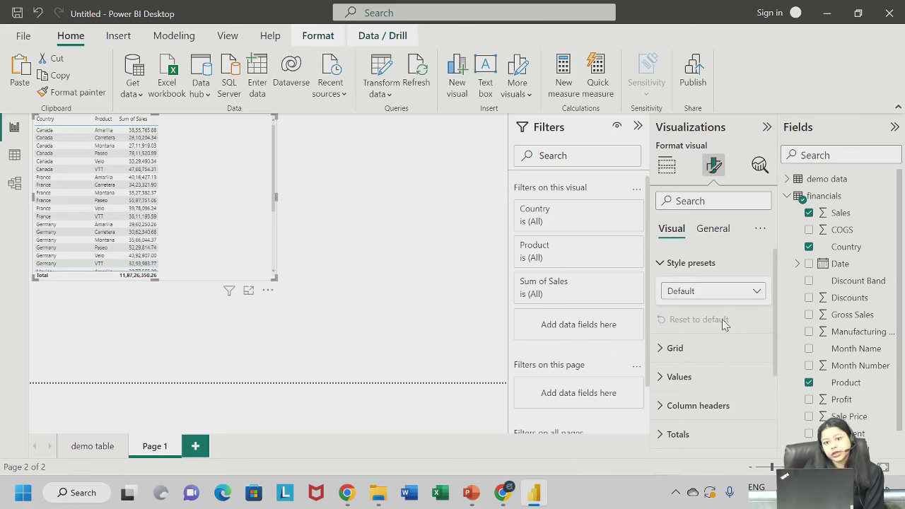
click(692, 266)
click(683, 292)
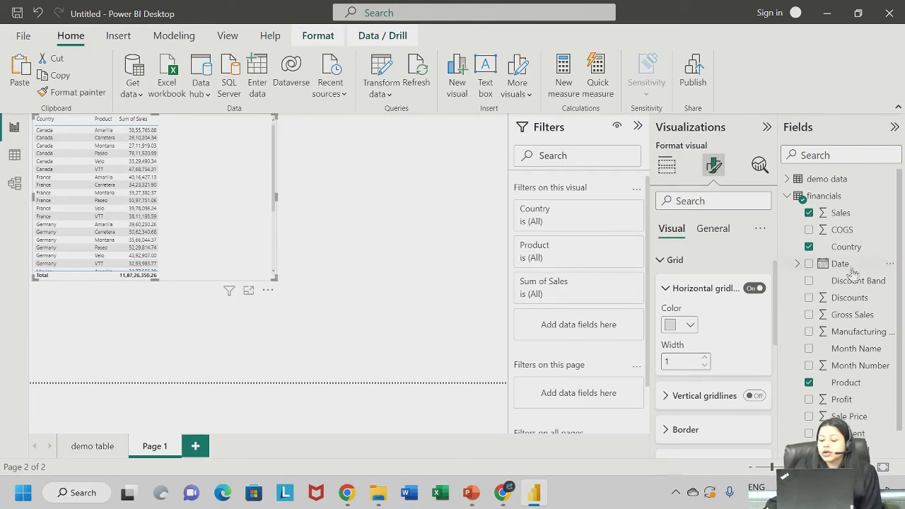
Keep the horizontal gridlines on and make them black at width 1
click(757, 290)
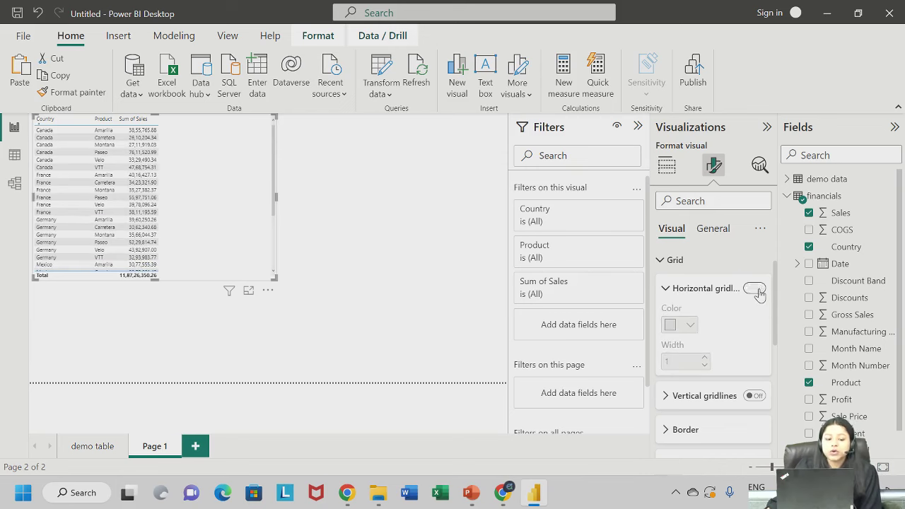
click(756, 290)
click(757, 290)
click(757, 289)
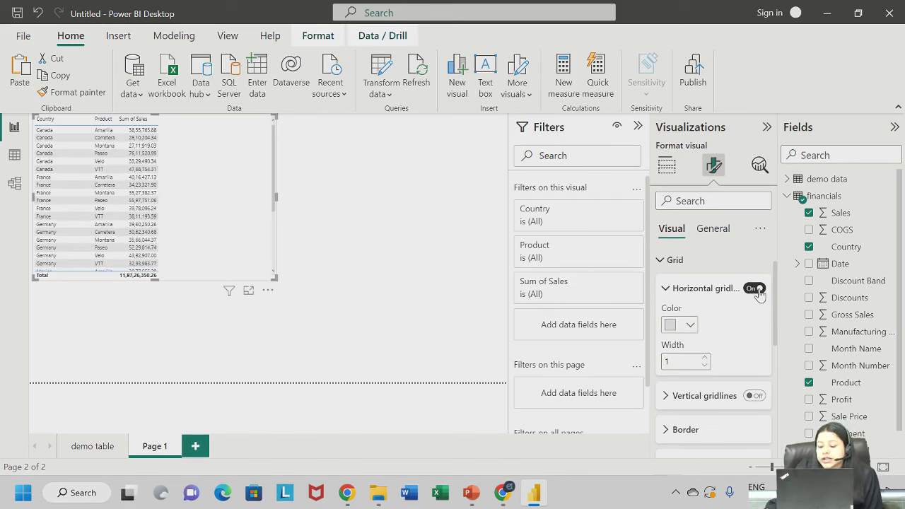
click(689, 327)
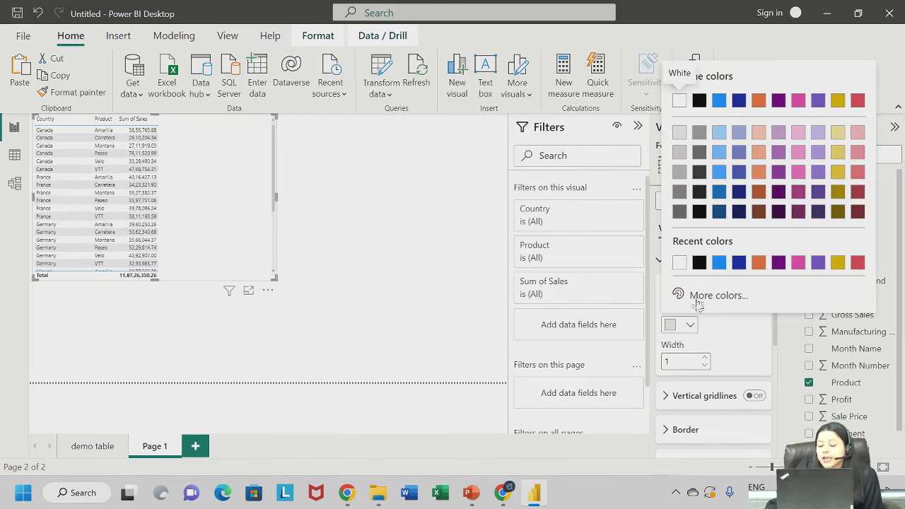
click(698, 263)
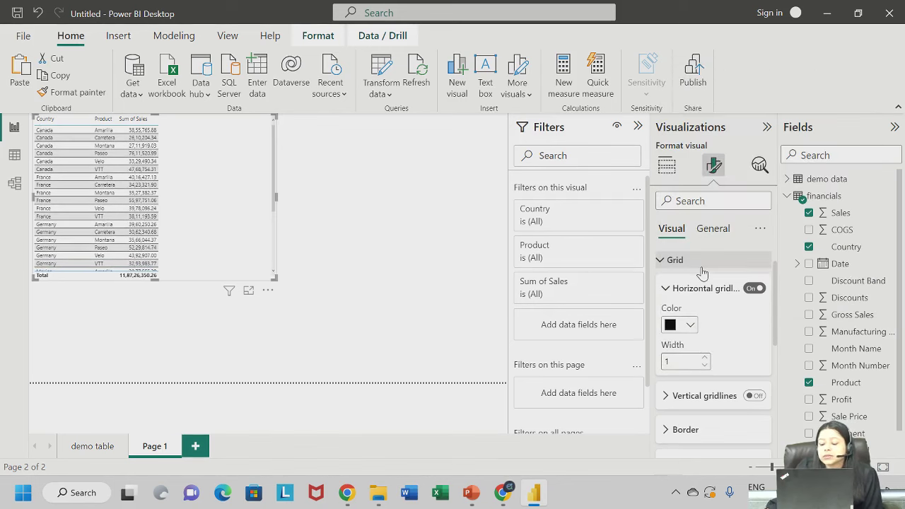
click(705, 357)
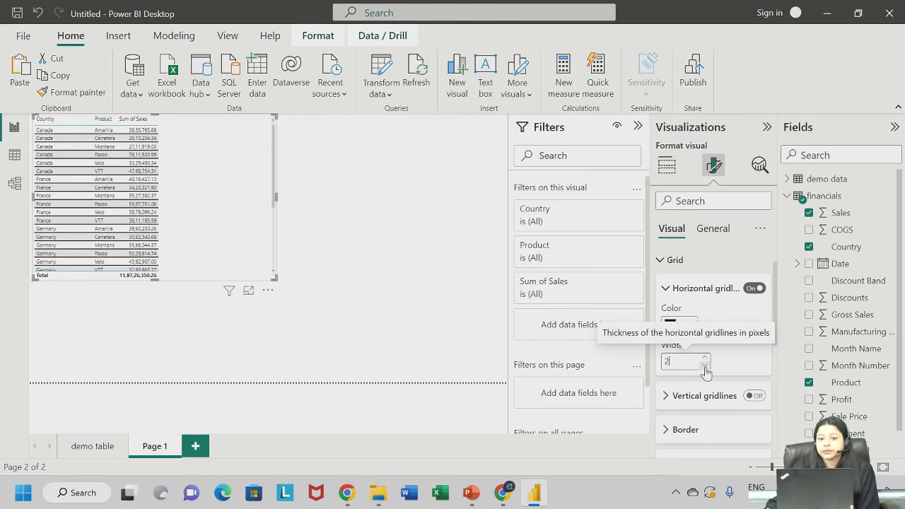
click(705, 365)
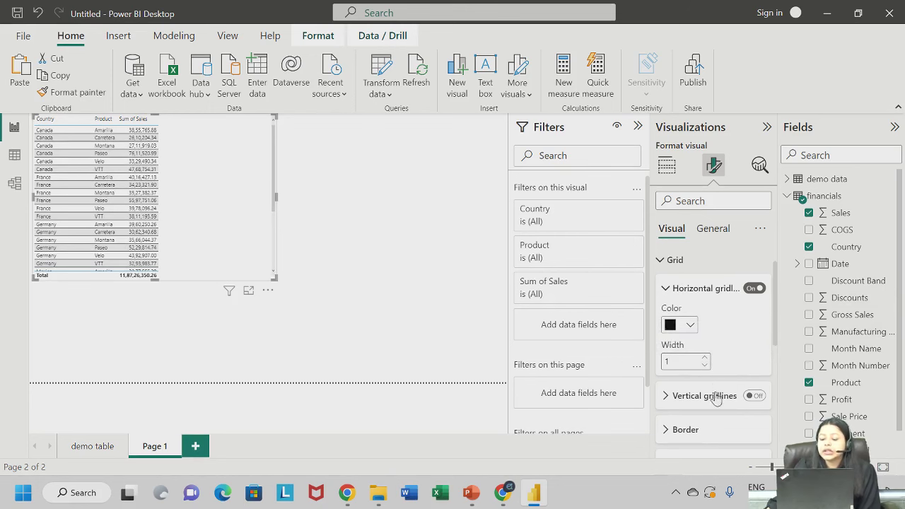
Turn on the vertical gridlines, colour them black at width 1, and collapse Grid
scroll(715, 375, down, 1)
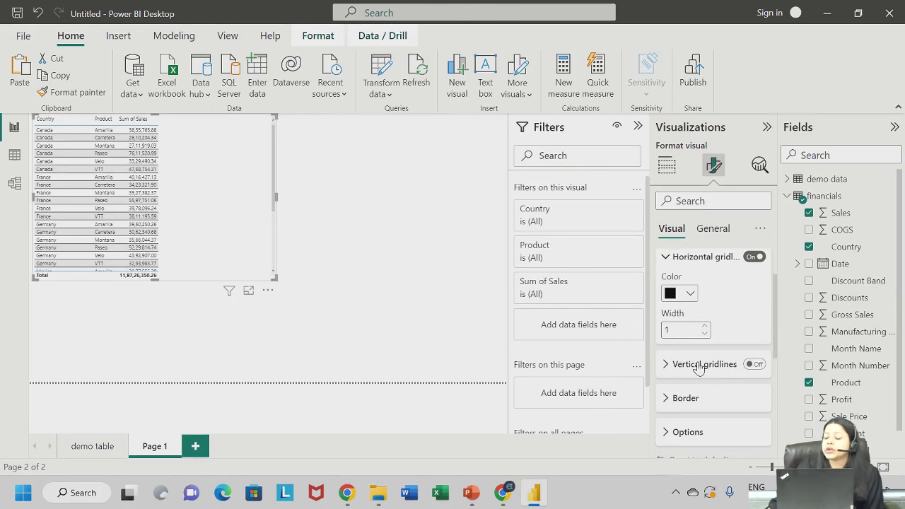
click(699, 369)
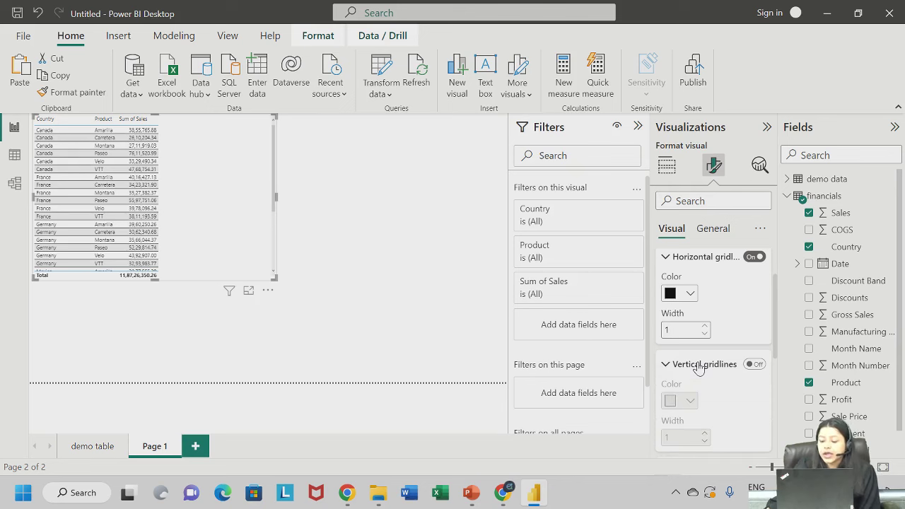
scroll(699, 369, down, 1)
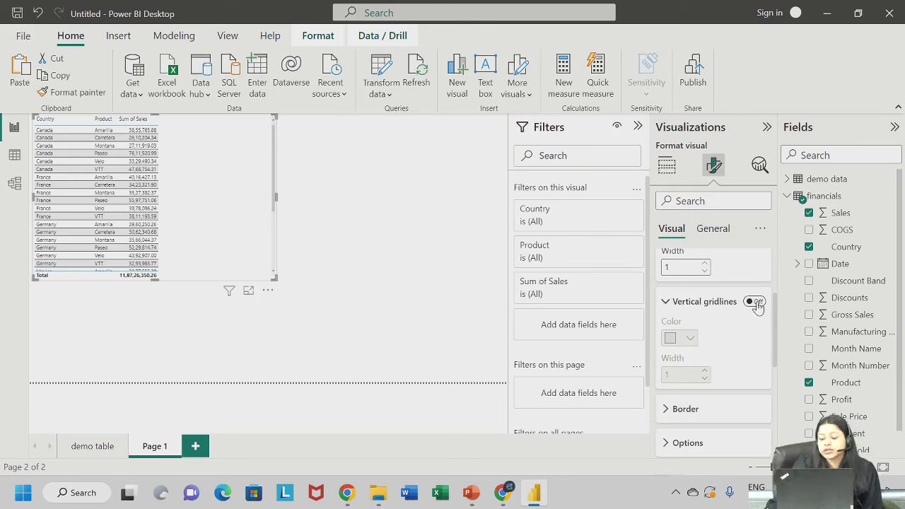
click(755, 302)
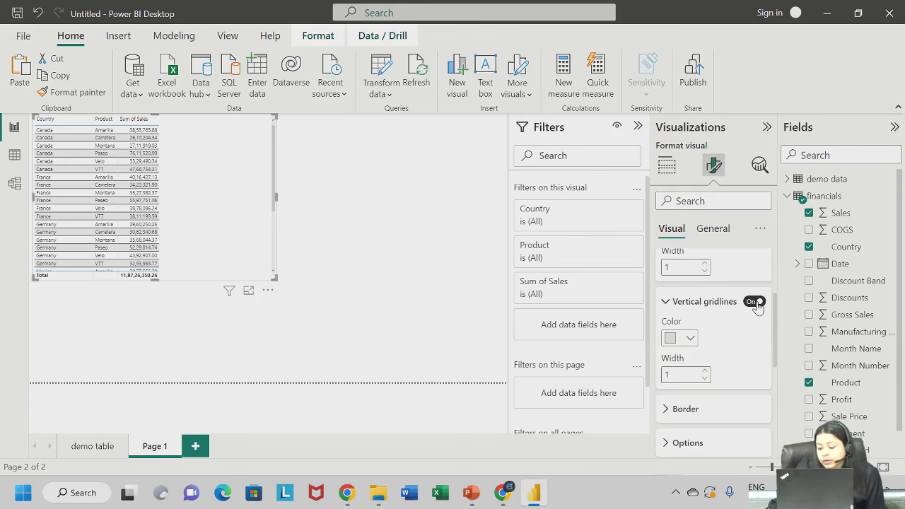
click(686, 339)
click(680, 276)
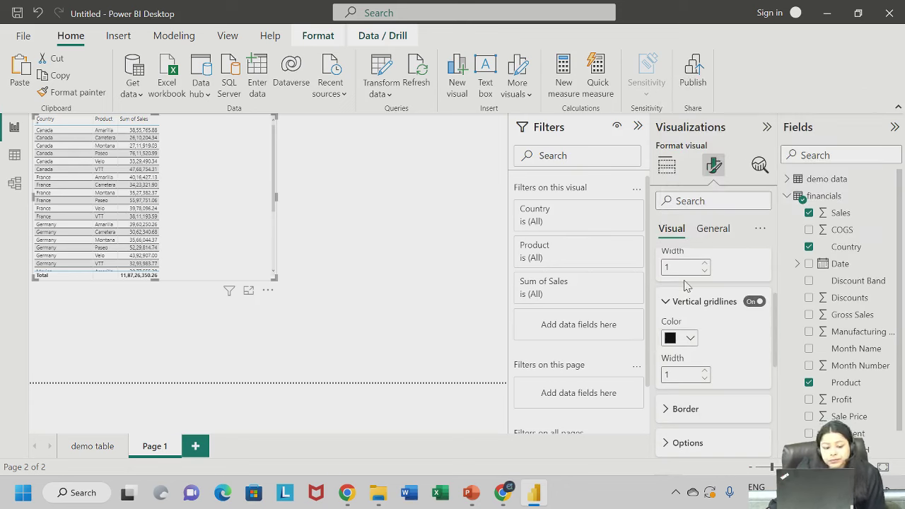
click(705, 371)
click(705, 379)
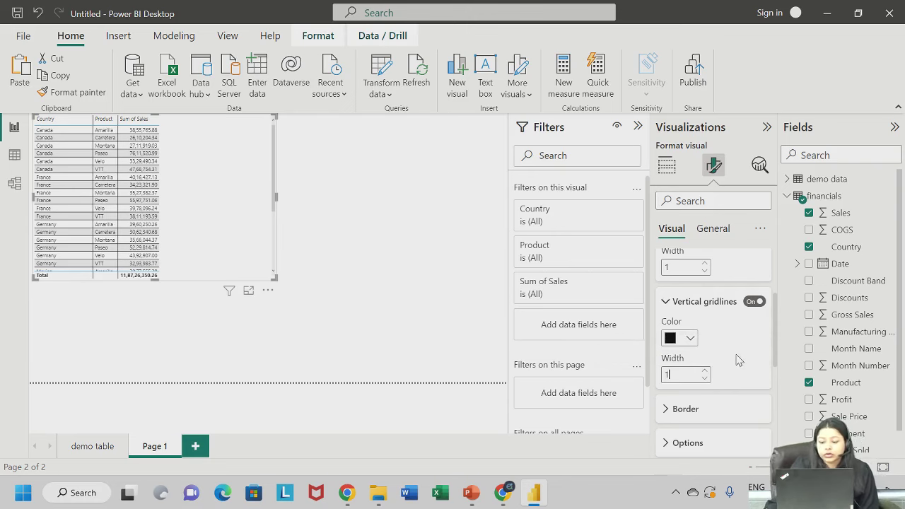
scroll(736, 358, up, 3)
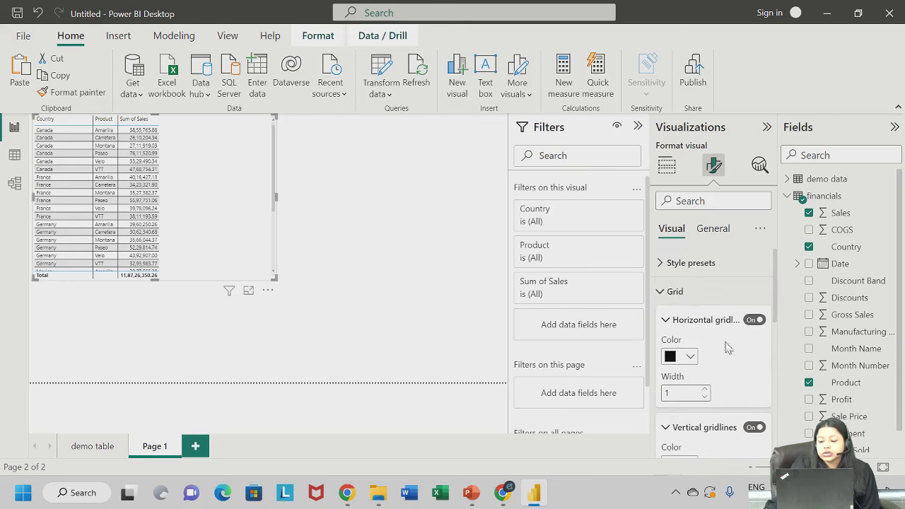
click(675, 292)
scroll(681, 294, down, 1)
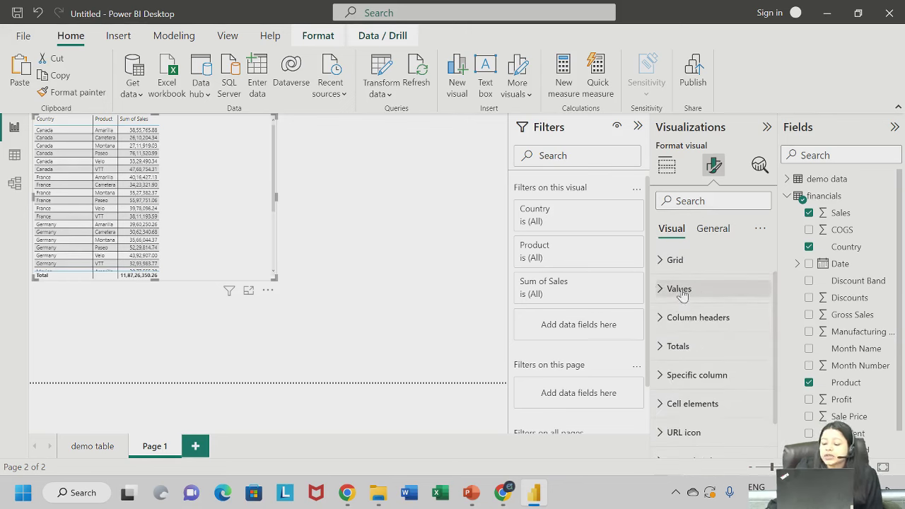
Expand the Values options and enlarge the table visual from its corner
click(680, 290)
scroll(712, 333, down, 1)
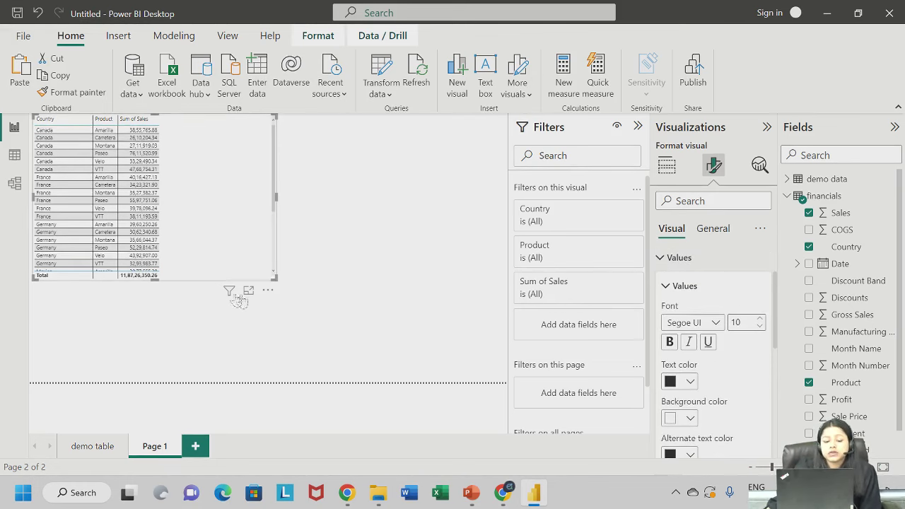
mouse_move(276, 279)
mouse_down()
mouse_move(361, 373)
mouse_move(317, 320)
mouse_move(298, 326)
mouse_move(303, 306)
mouse_move(278, 294)
mouse_up()
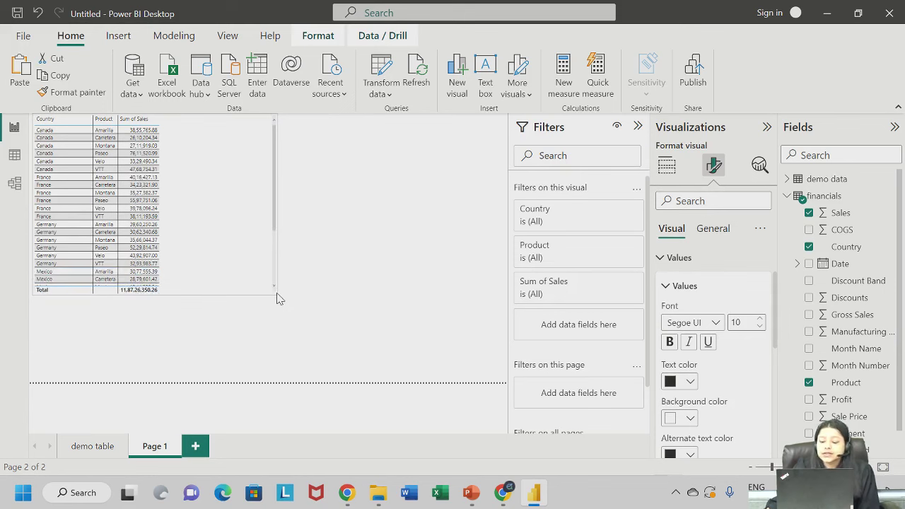
Set the table's value font size to 15
click(761, 319)
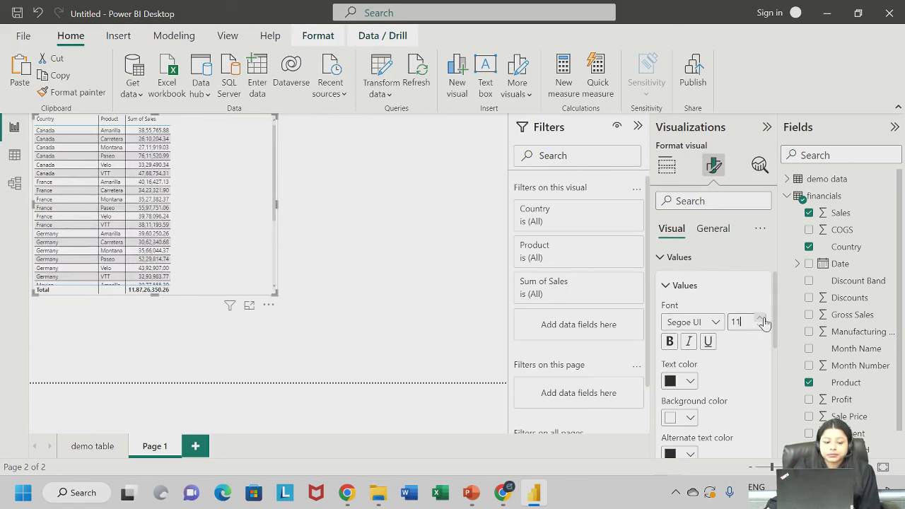
click(760, 318)
click(761, 319)
click(761, 319)
click(761, 319)
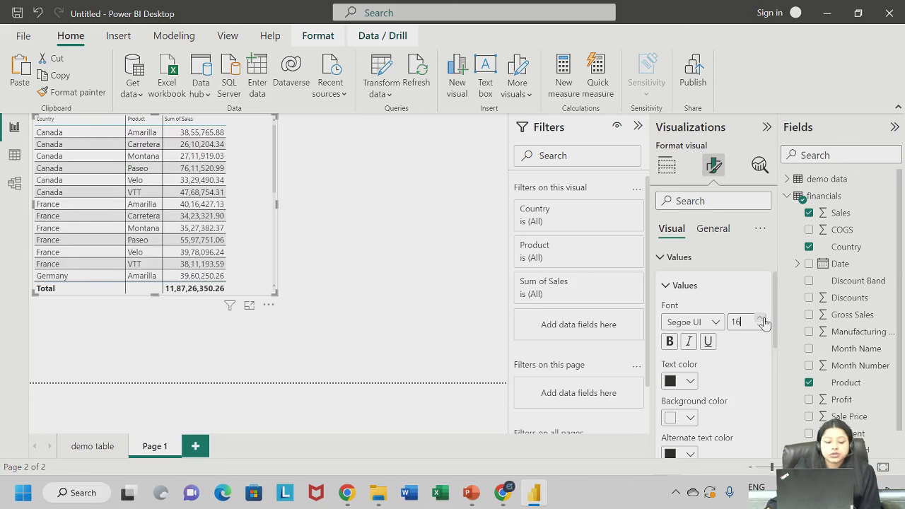
click(761, 319)
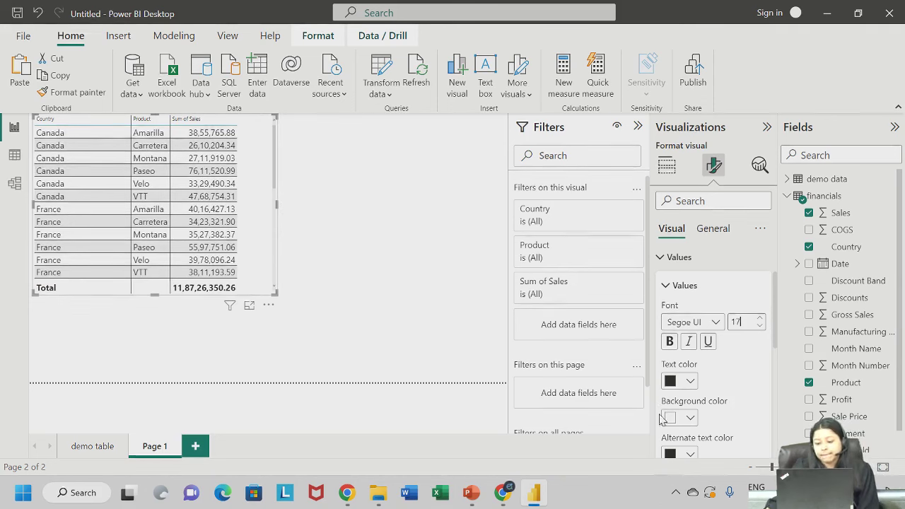
click(759, 326)
click(760, 326)
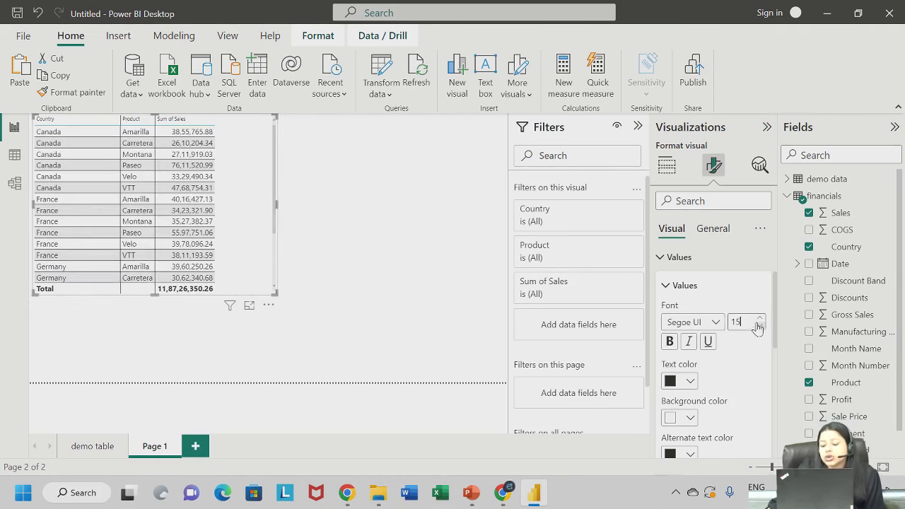
Try Times New Roman for the value font, then revert to Segoe UI
click(720, 327)
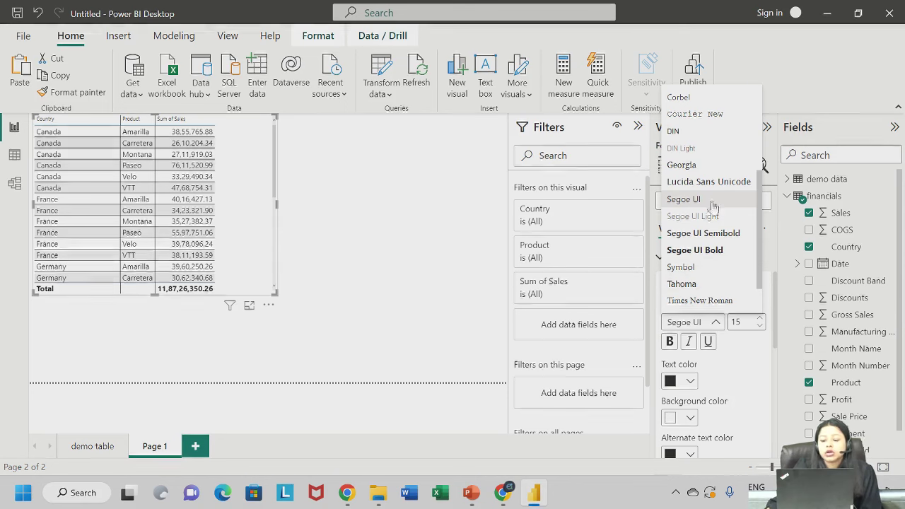
click(741, 391)
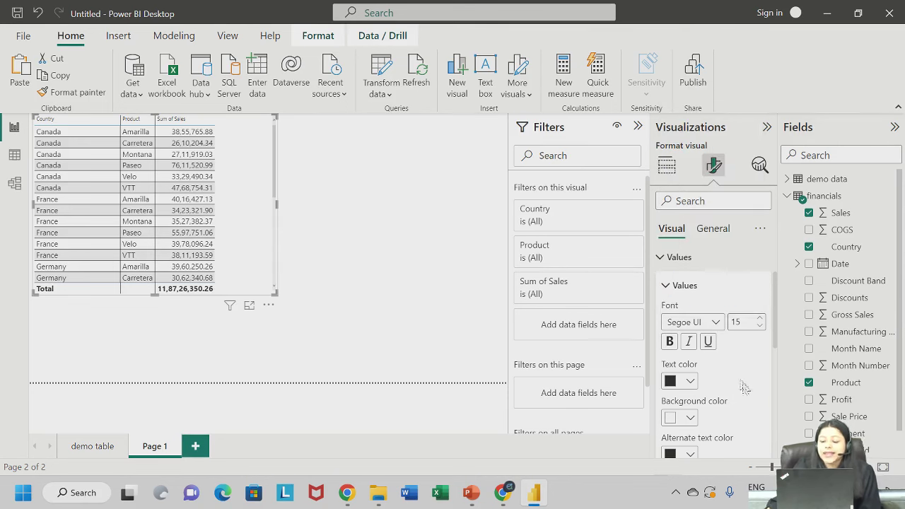
click(718, 325)
click(721, 300)
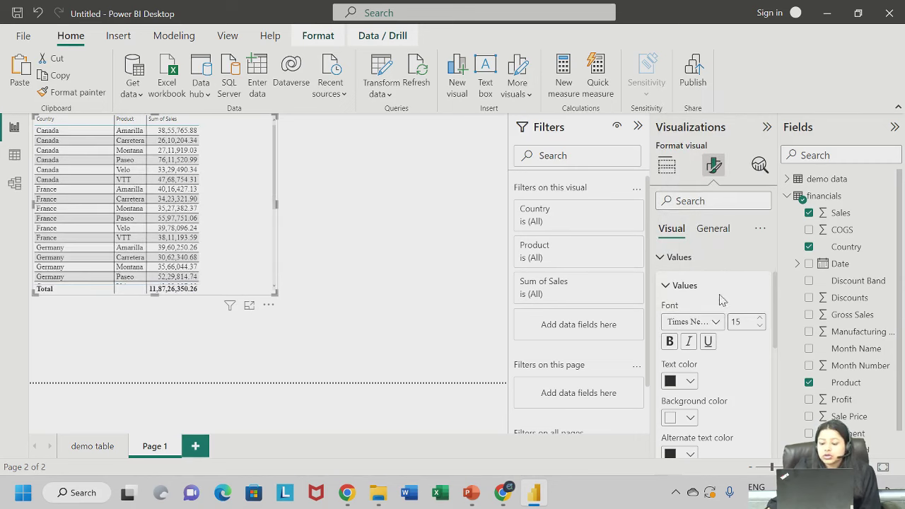
click(716, 322)
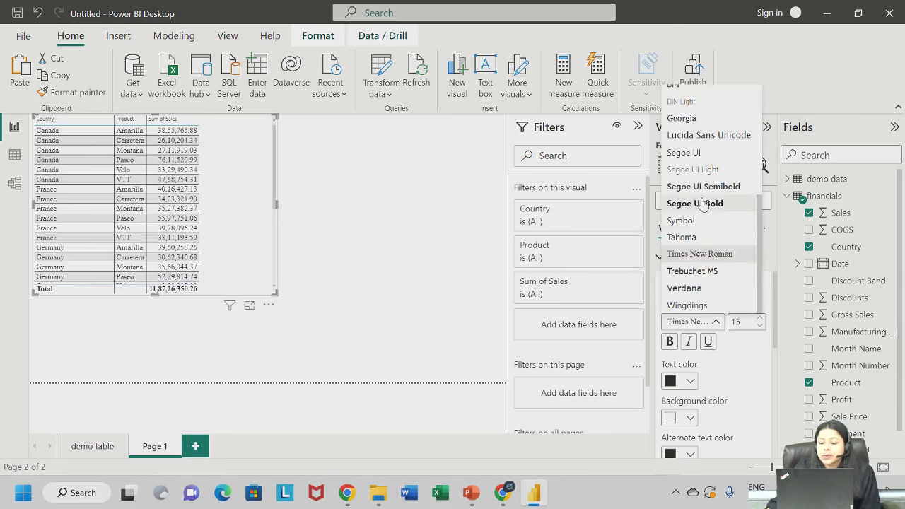
click(696, 153)
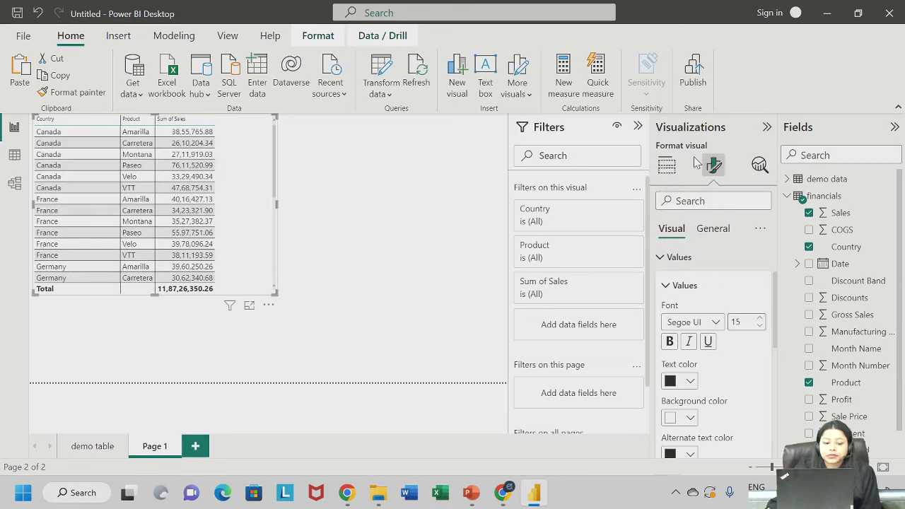
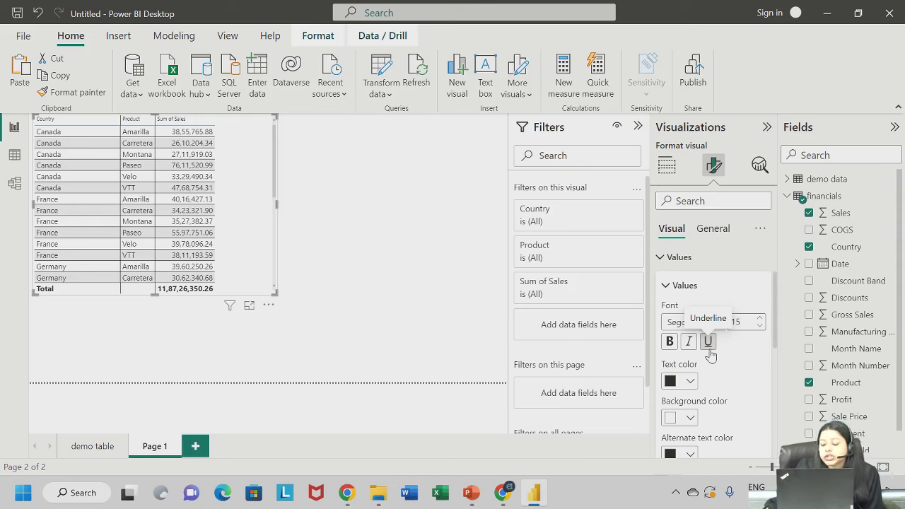
Try blue alternate rows and no value wrapping, restoring light grey rows and text wrap
scroll(730, 375, down, 1)
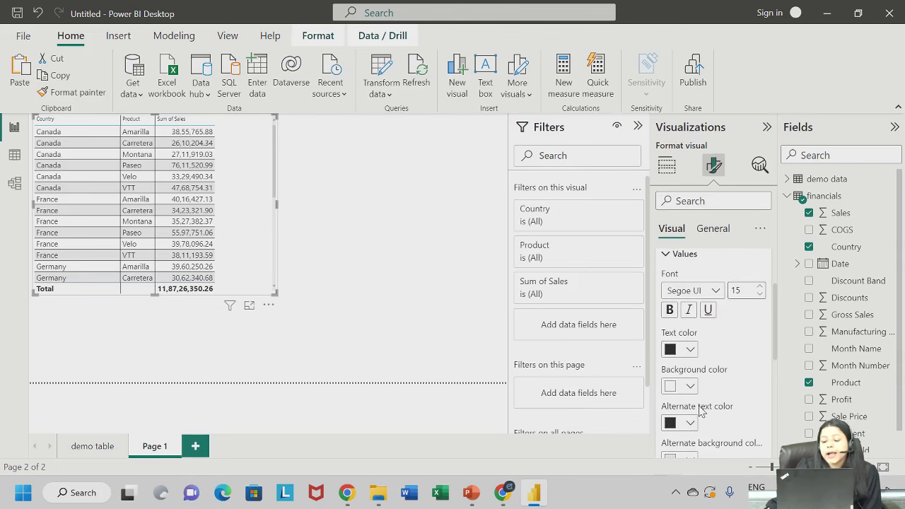
click(690, 387)
click(727, 393)
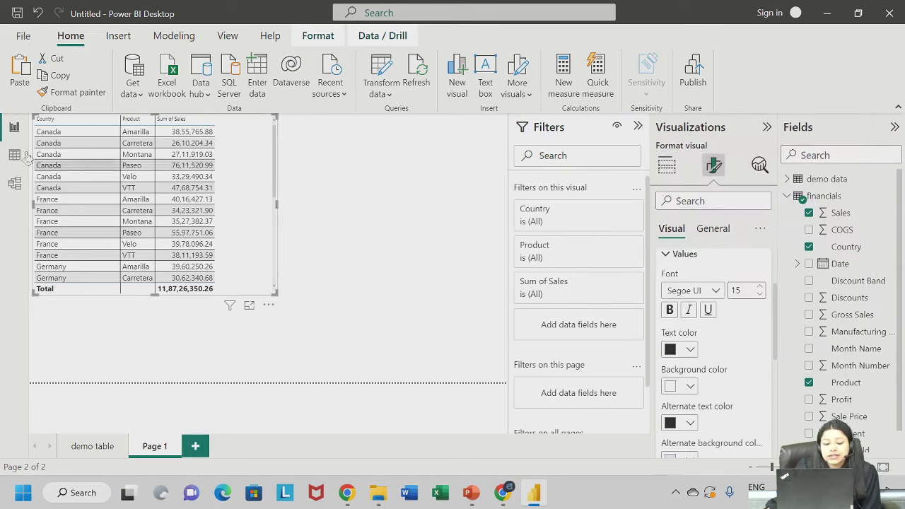
scroll(718, 419, down, 1)
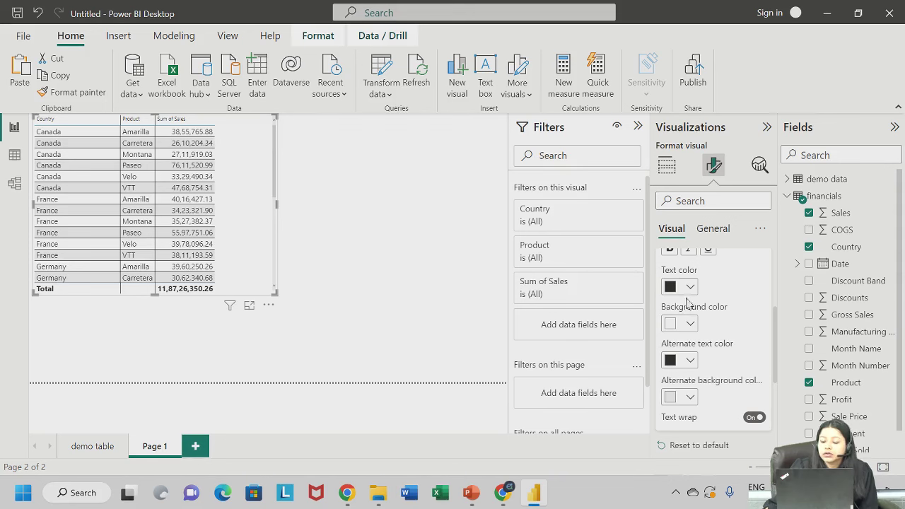
click(689, 400)
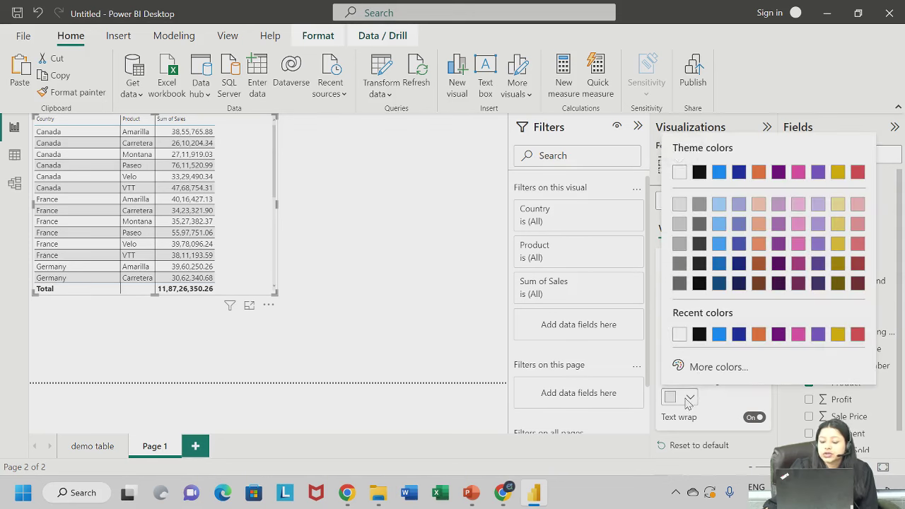
click(718, 335)
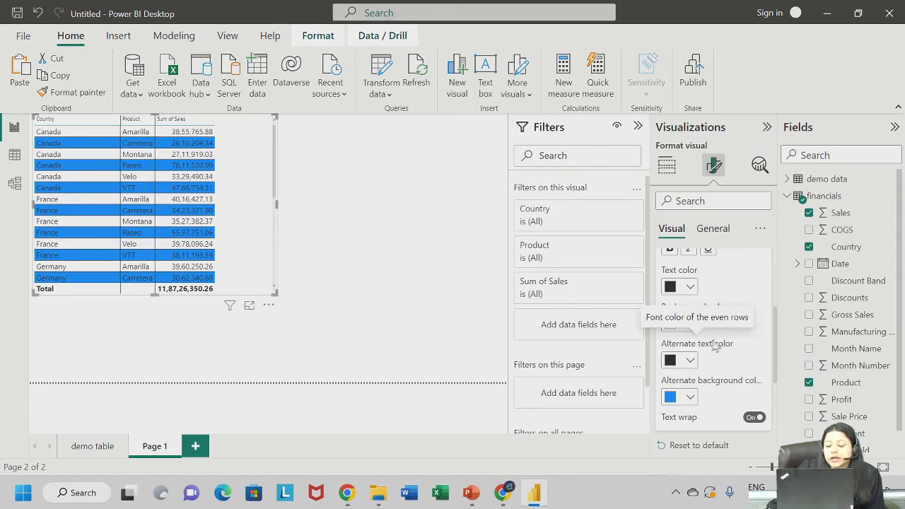
click(683, 398)
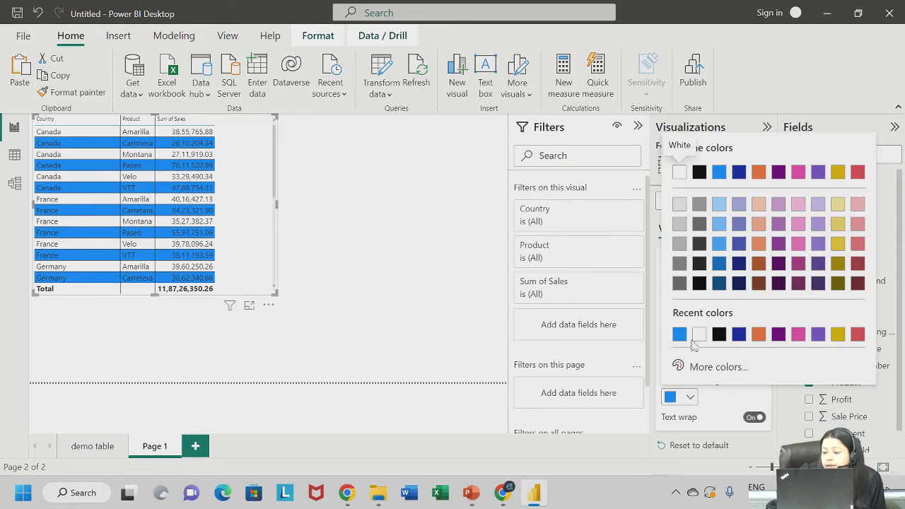
click(678, 207)
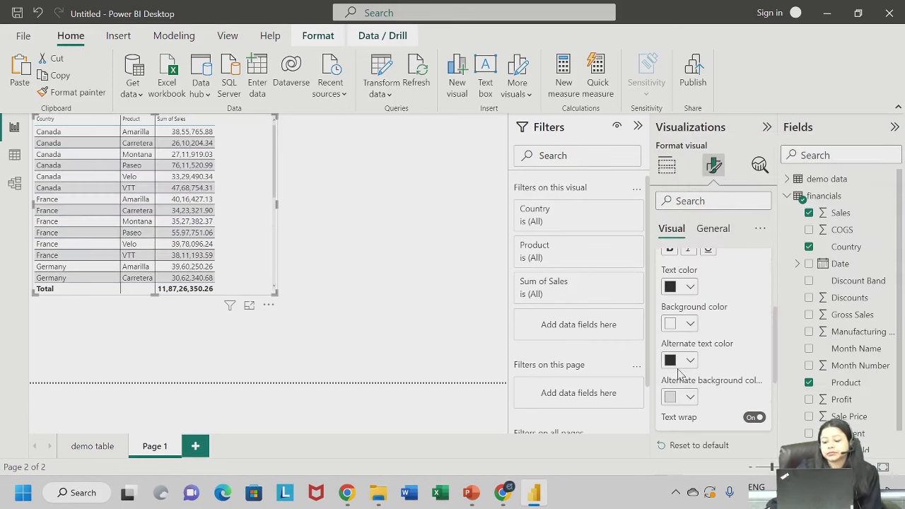
click(756, 418)
click(758, 417)
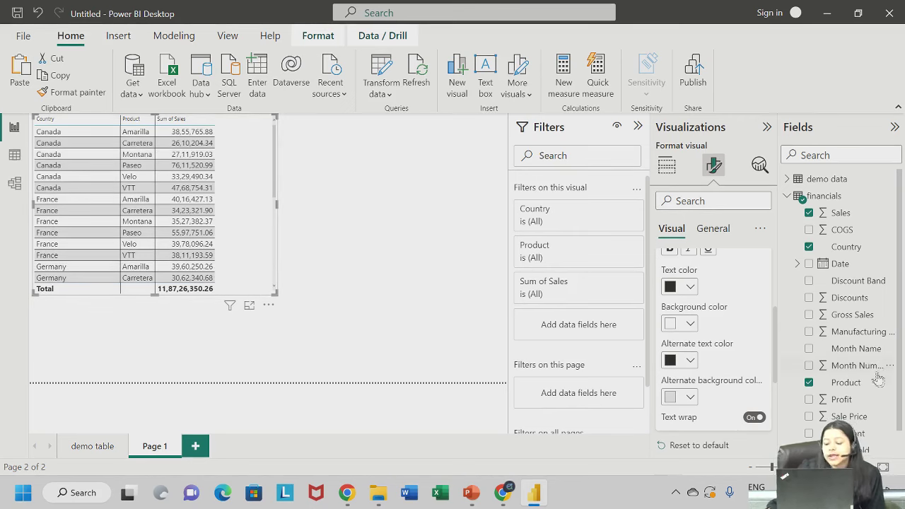
Raise the column header font size from 10 to 17
scroll(703, 360, down, 2)
scroll(697, 375, up, 5)
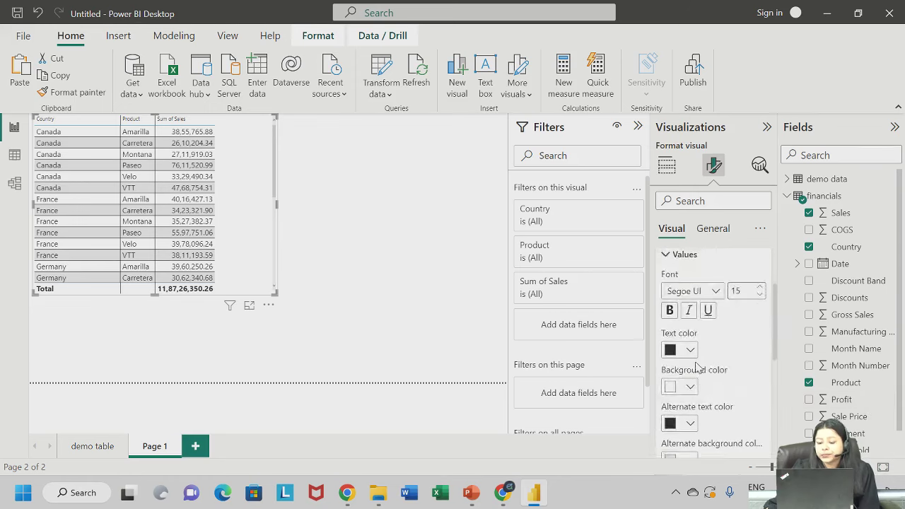
click(696, 321)
scroll(700, 319, down, 1)
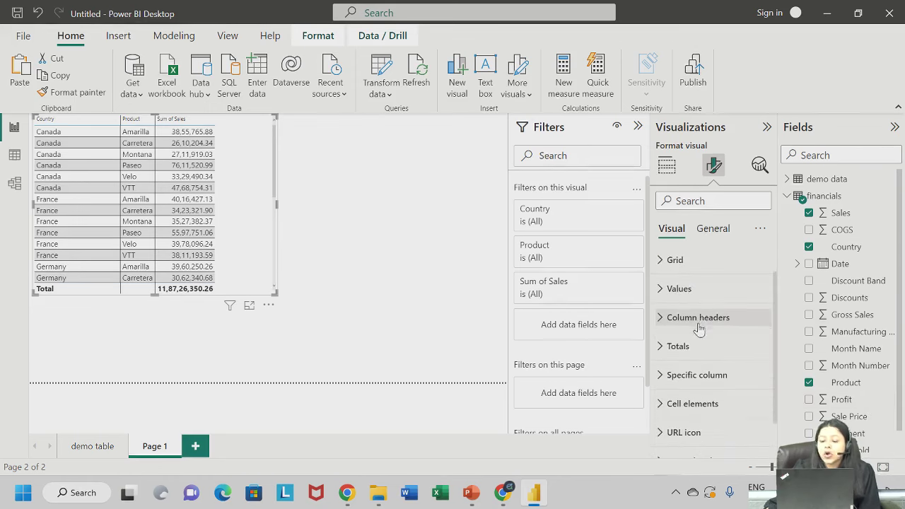
scroll(715, 316, down, 2)
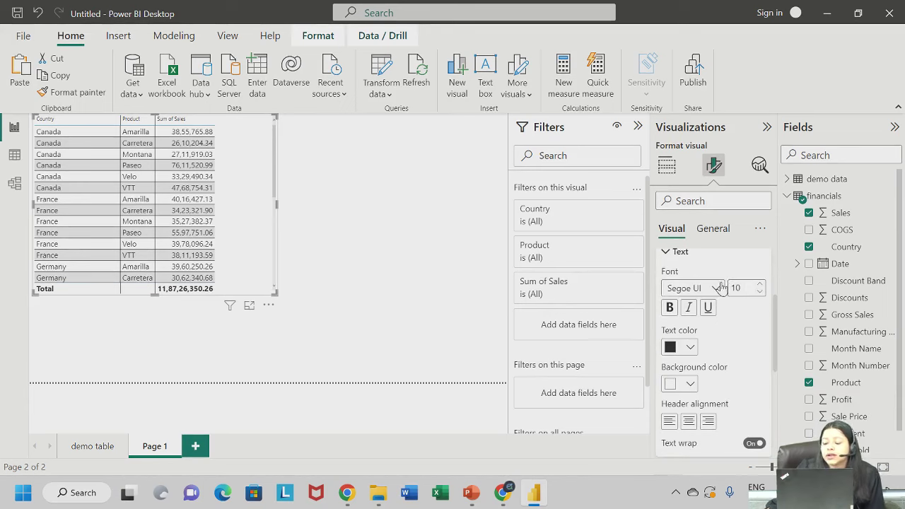
click(758, 285)
click(758, 286)
click(758, 285)
click(759, 286)
click(759, 286)
click(758, 285)
click(759, 286)
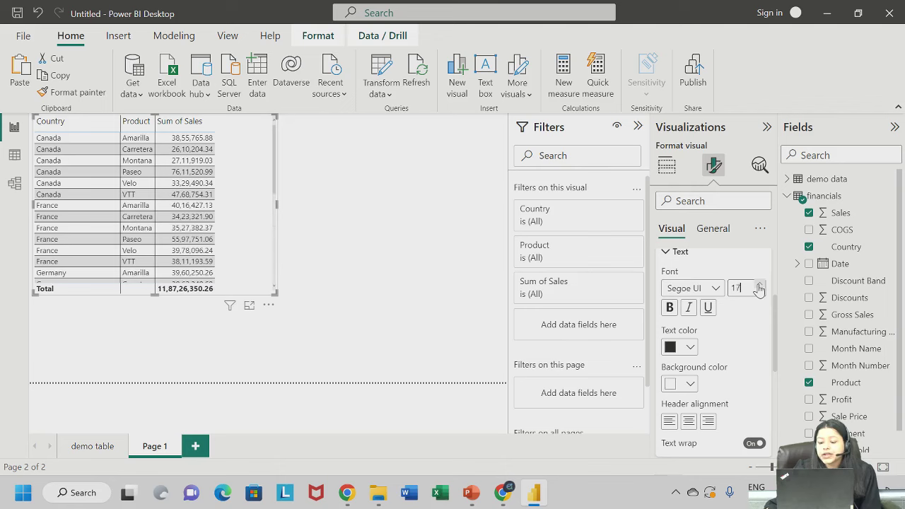
Centre-align the column header text and make it bold
click(688, 427)
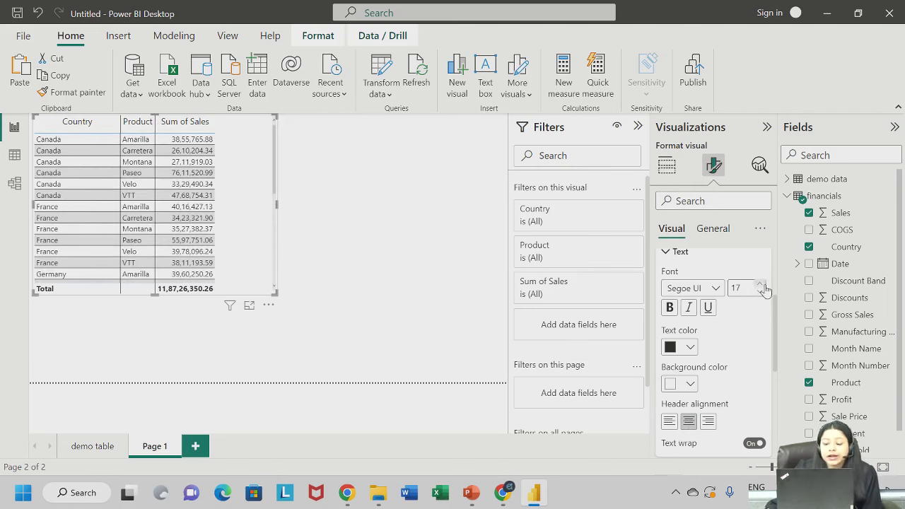
click(668, 308)
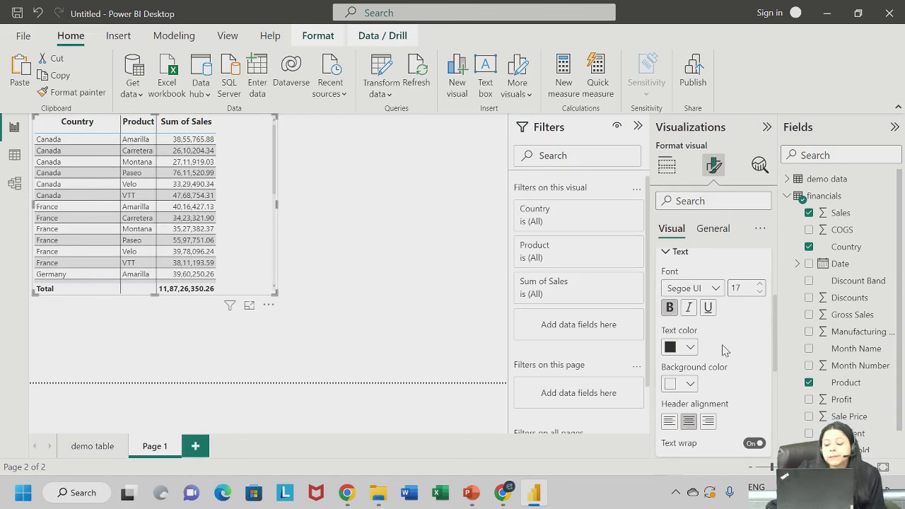
scroll(720, 345, down, 2)
scroll(714, 343, up, 2)
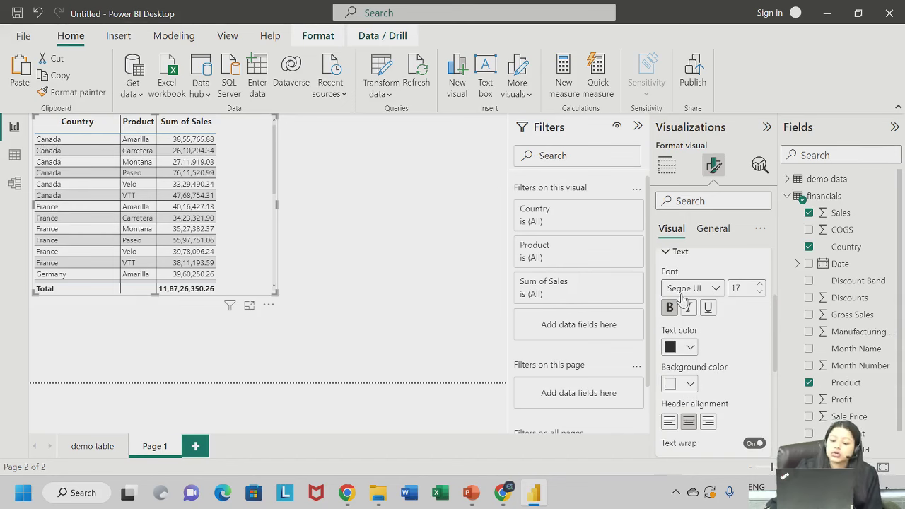
Collapse the column header settings and expand the Totals formatting section
click(675, 253)
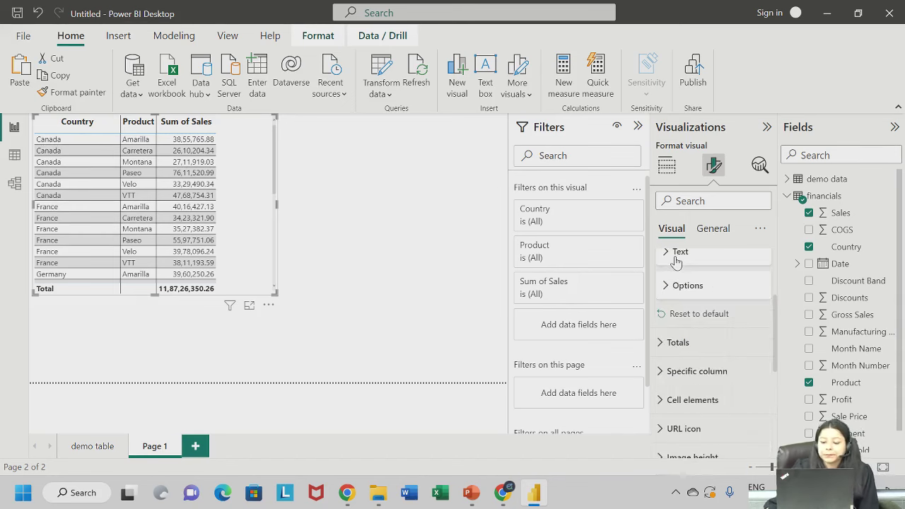
click(676, 254)
scroll(725, 326, up, 1)
scroll(727, 333, down, 3)
click(699, 389)
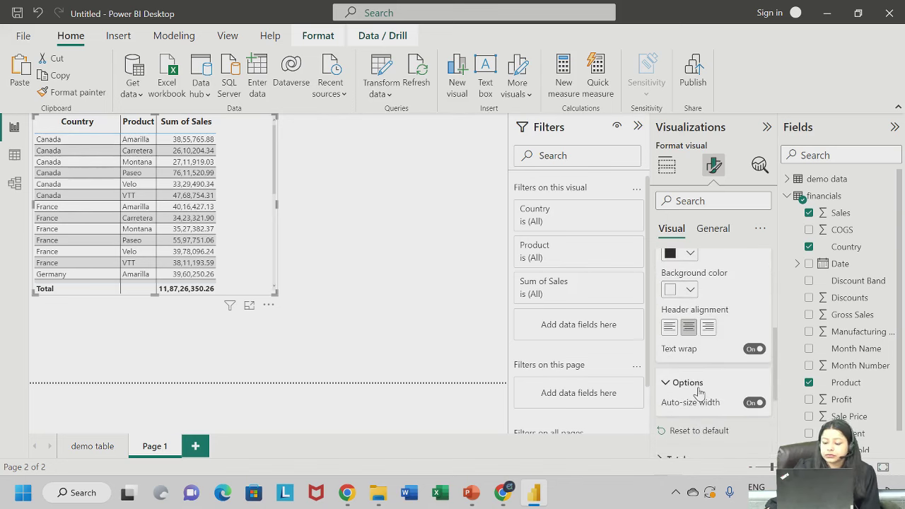
click(698, 391)
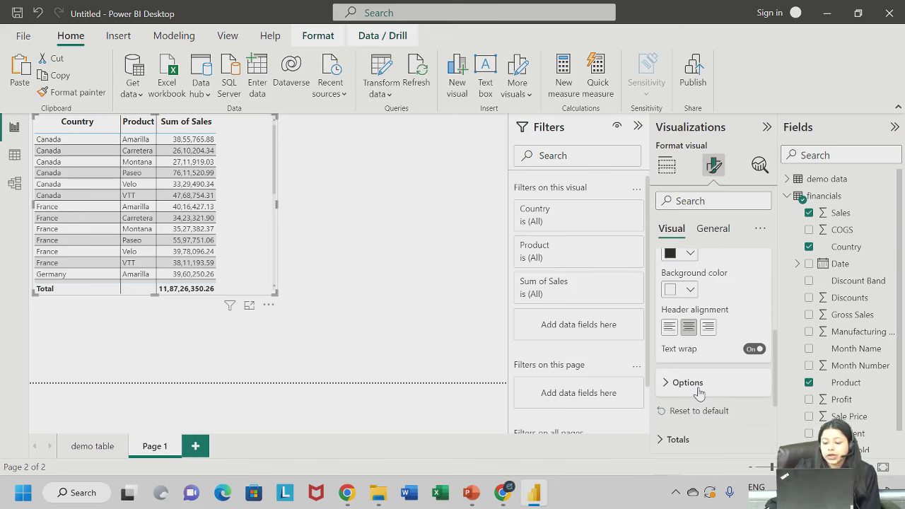
scroll(698, 393, up, 3)
click(692, 289)
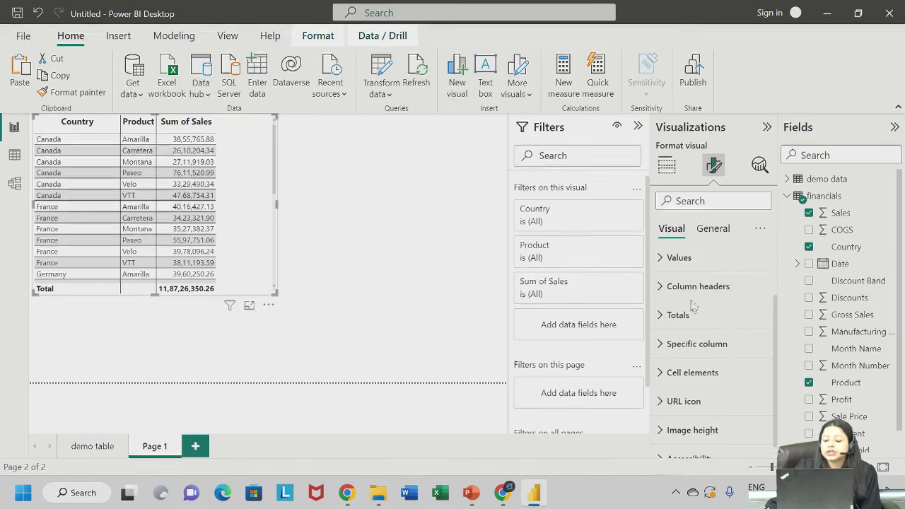
click(683, 316)
Drag the table visual's bottom edge down so it shows more rows
scroll(683, 344, down, 2)
scroll(67, 283, down, 2)
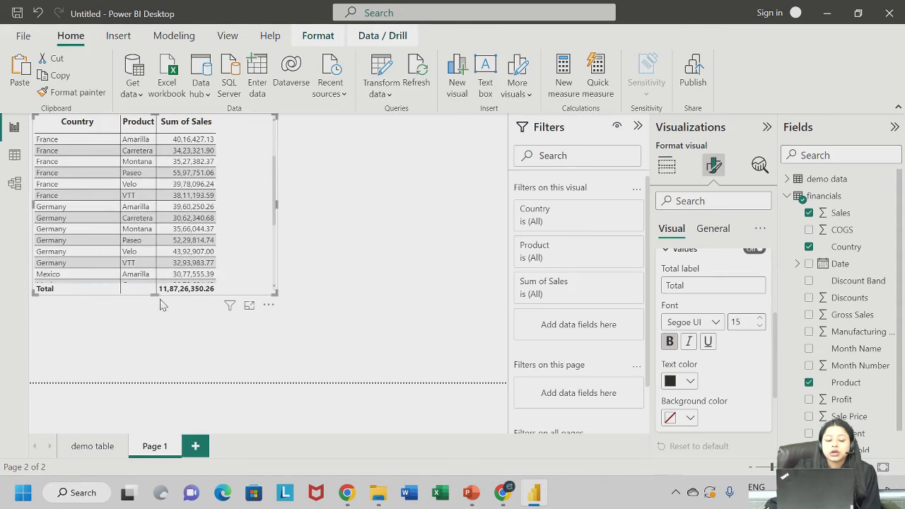
drag(151, 295, 154, 325)
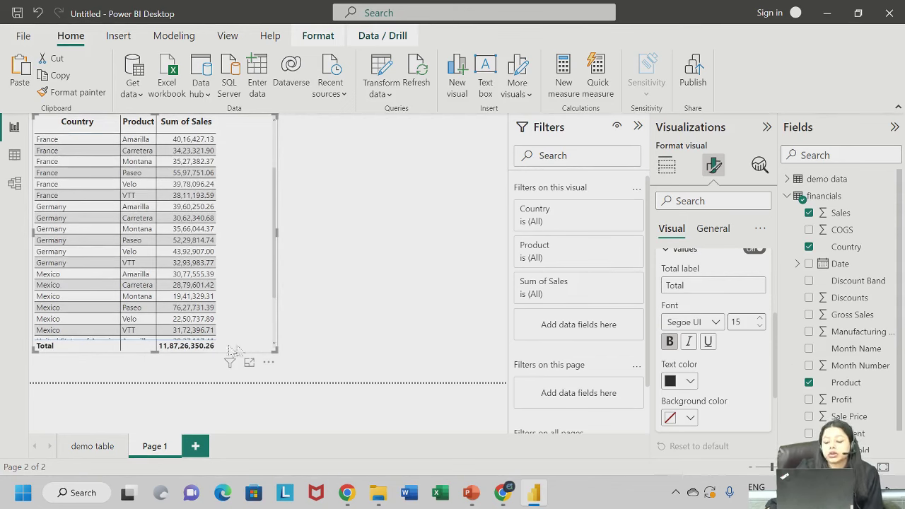
scroll(758, 394, down, 2)
scroll(750, 388, up, 3)
scroll(714, 395, down, 1)
scroll(707, 368, up, 1)
Change the total row label from 'Total' to 'Total sales'
click(698, 315)
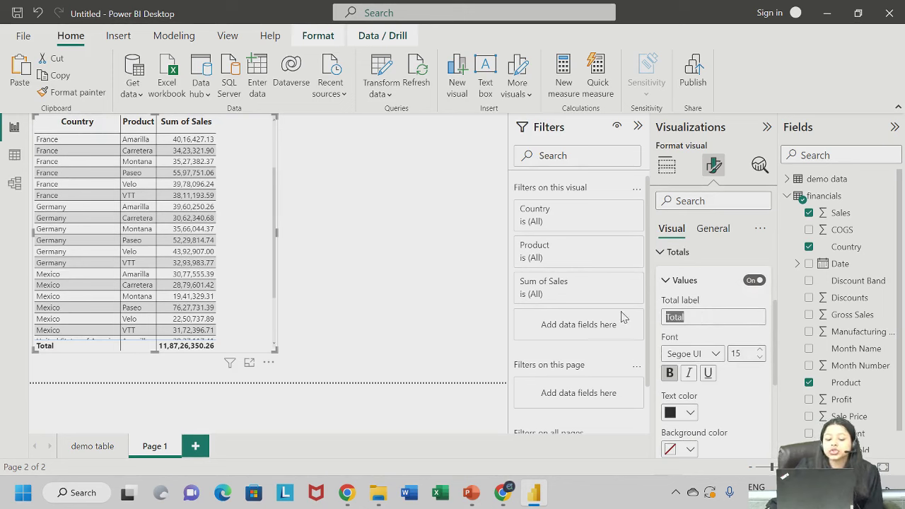
click(697, 317)
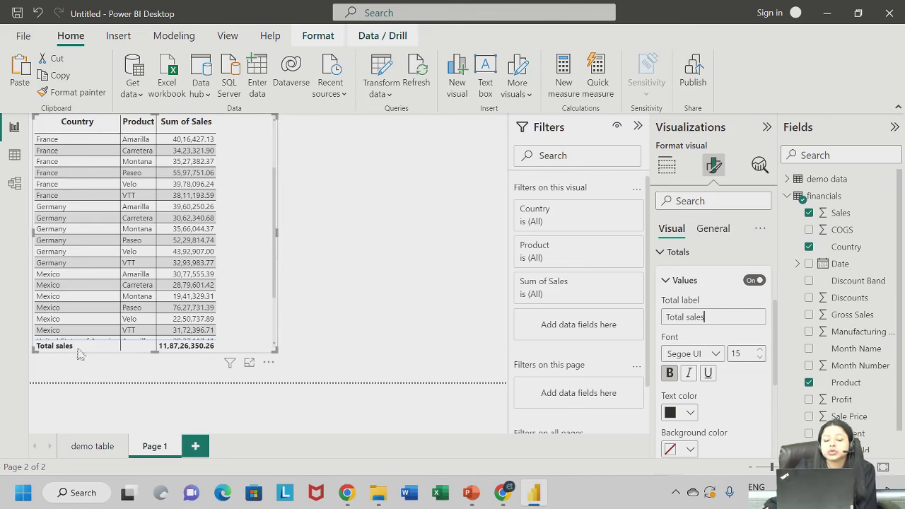
click(400, 341)
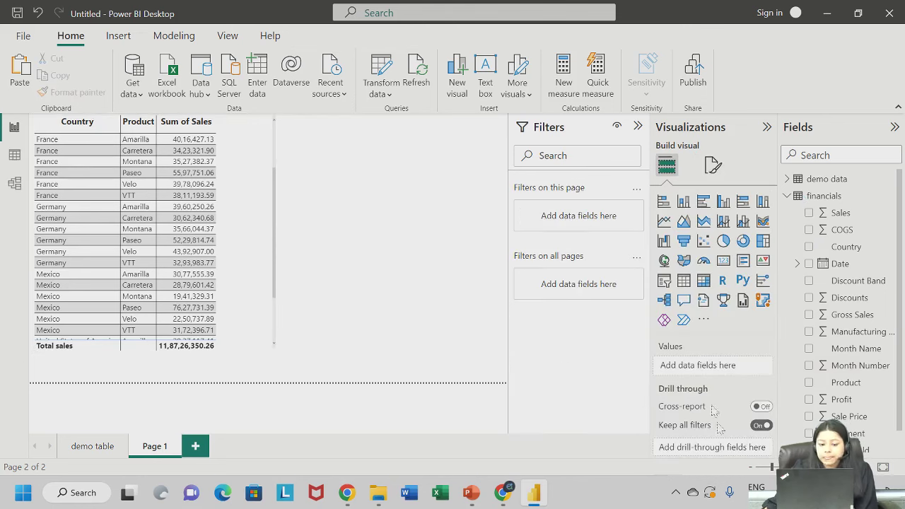
Reselect the sales table and open Specific column formatting with Country as the series
click(247, 226)
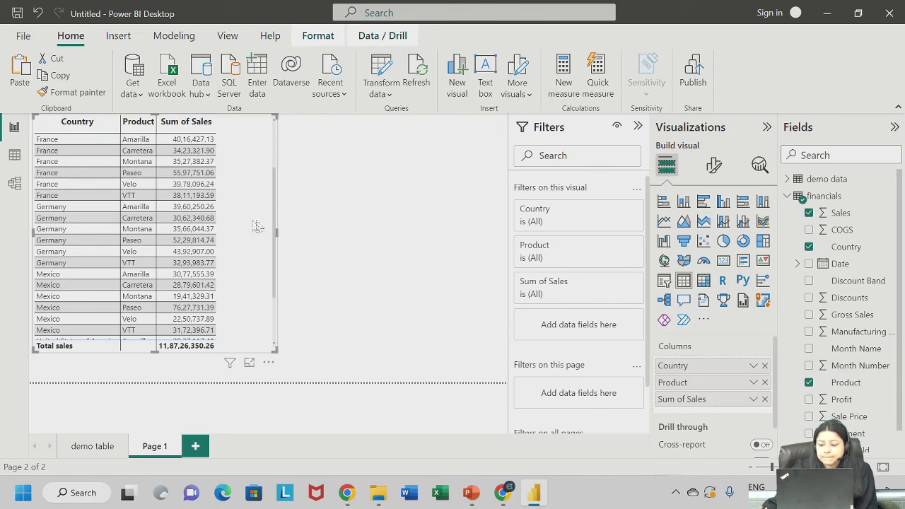
click(714, 165)
scroll(699, 337, down, 2)
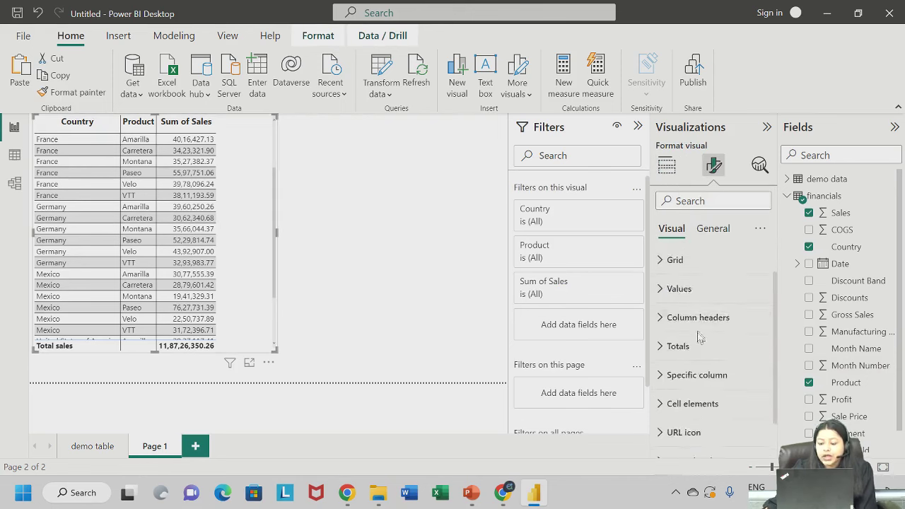
click(697, 343)
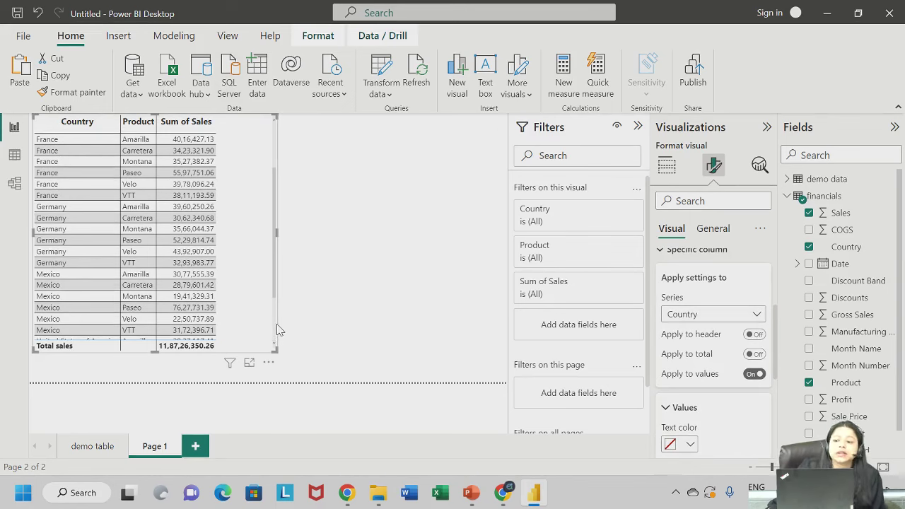
click(696, 318)
click(693, 335)
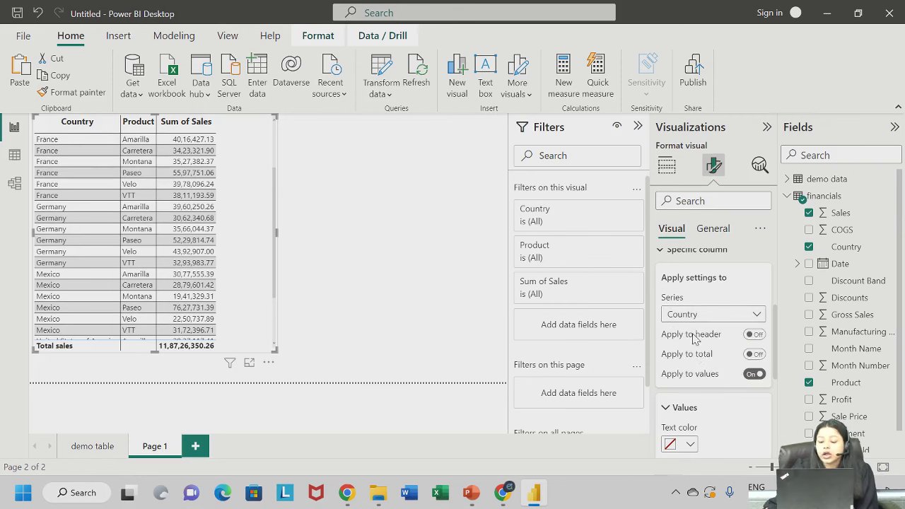
Apply the Country column formatting to its header and total row
scroll(700, 353, down, 1)
click(753, 304)
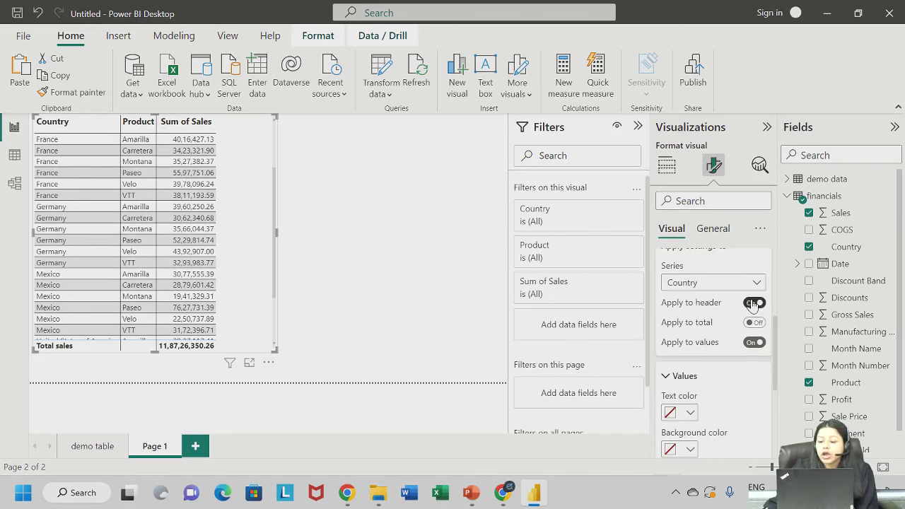
click(753, 304)
click(757, 323)
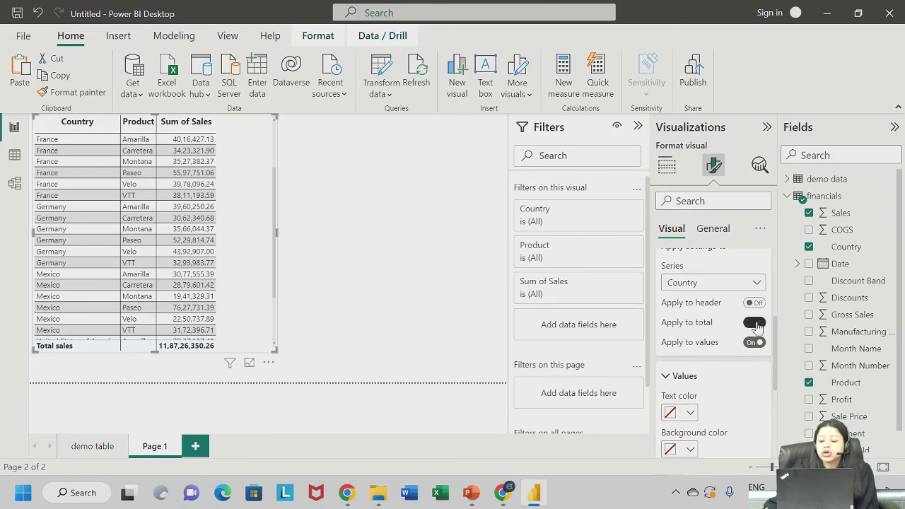
scroll(714, 347, down, 2)
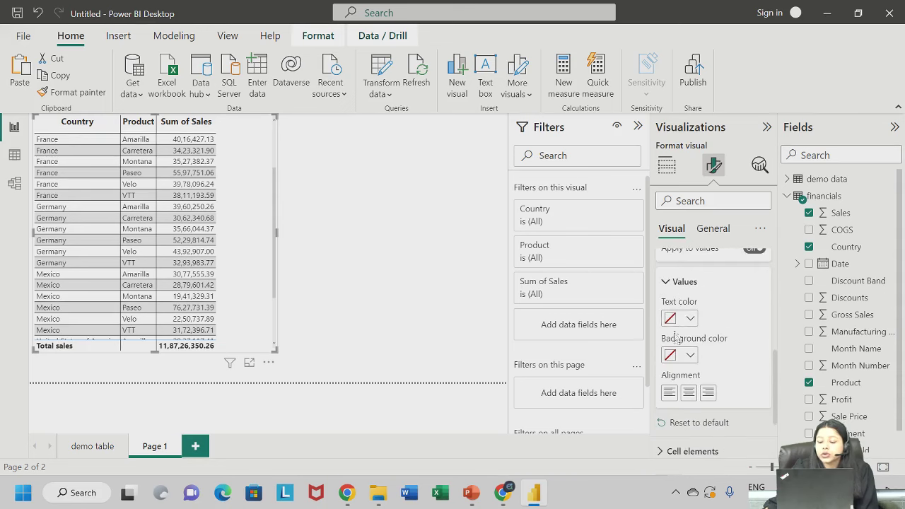
scroll(675, 338, up, 2)
click(754, 303)
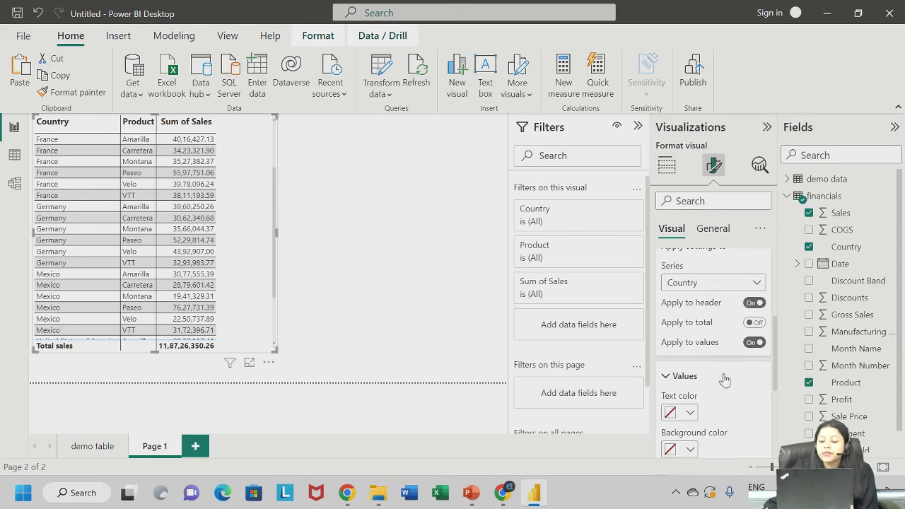
scroll(724, 379, down, 2)
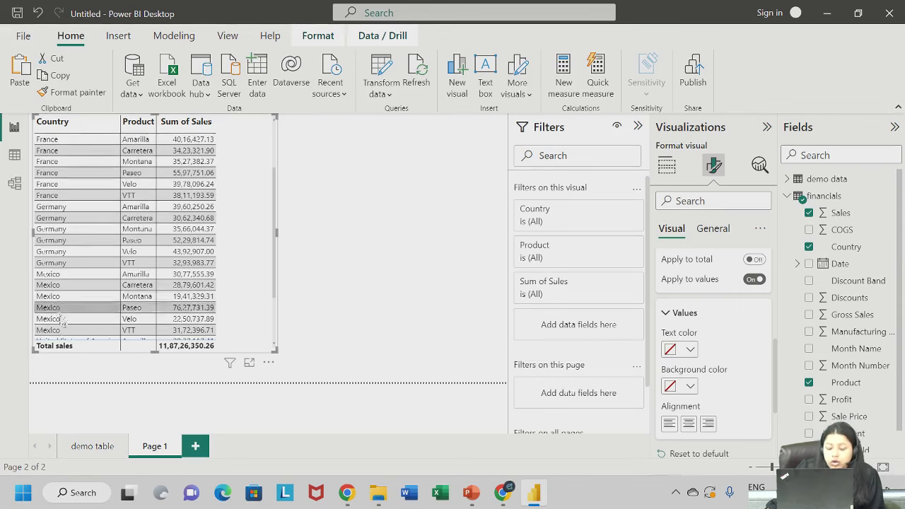
scroll(711, 312, up, 1)
click(754, 271)
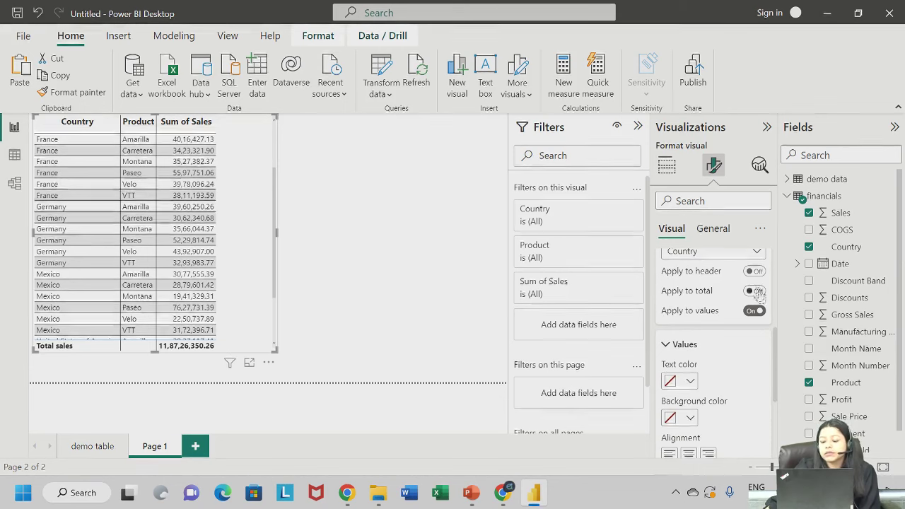
click(753, 272)
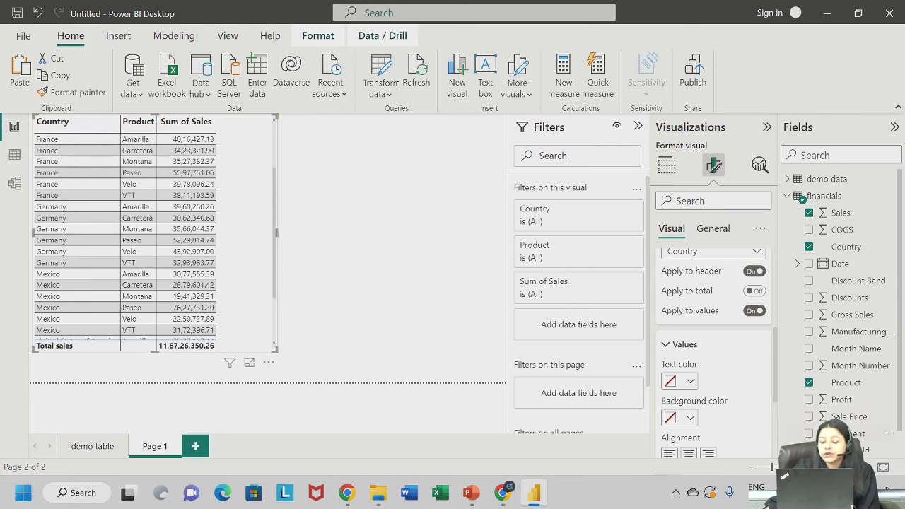
scroll(687, 404, down, 1)
Try centred then left alignment for Country values, and stop applying it to the header
click(688, 424)
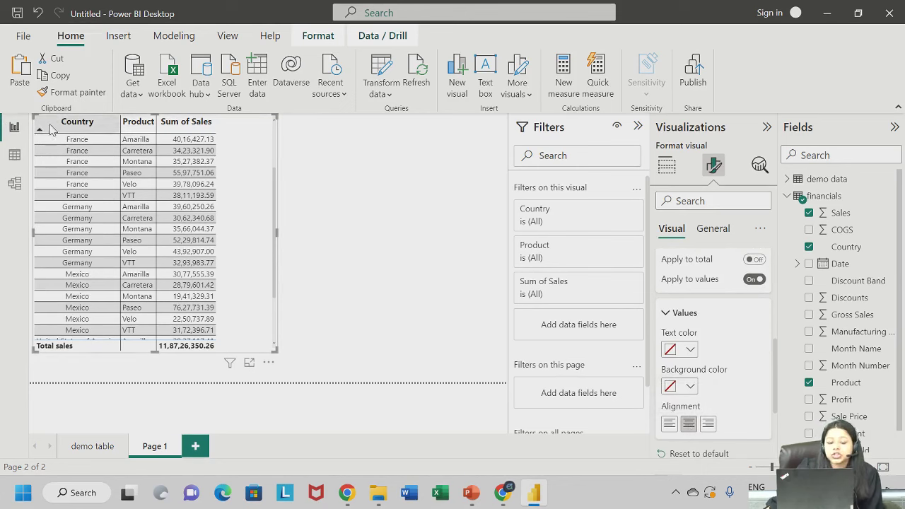
click(669, 423)
scroll(726, 376, up, 1)
scroll(726, 375, up, 2)
click(754, 333)
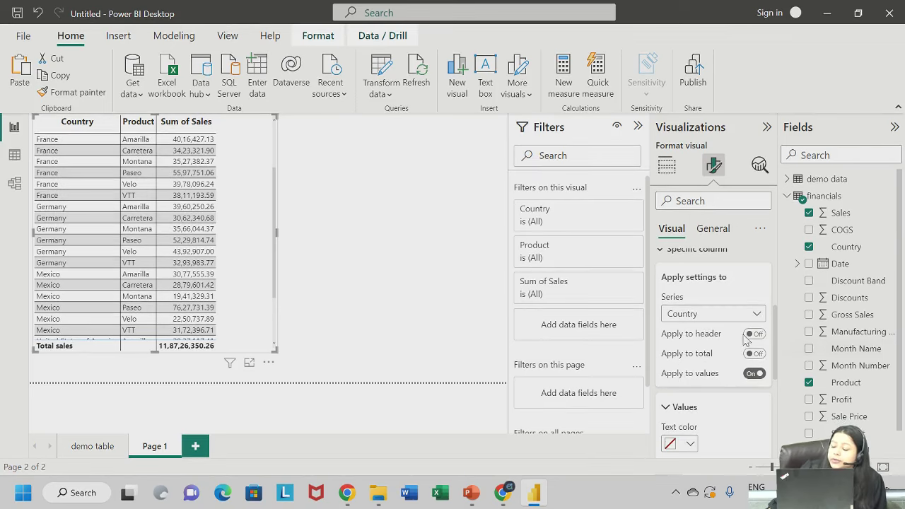
Colour the Sum of Sales column text dark blue, after trying dark magenta
click(754, 314)
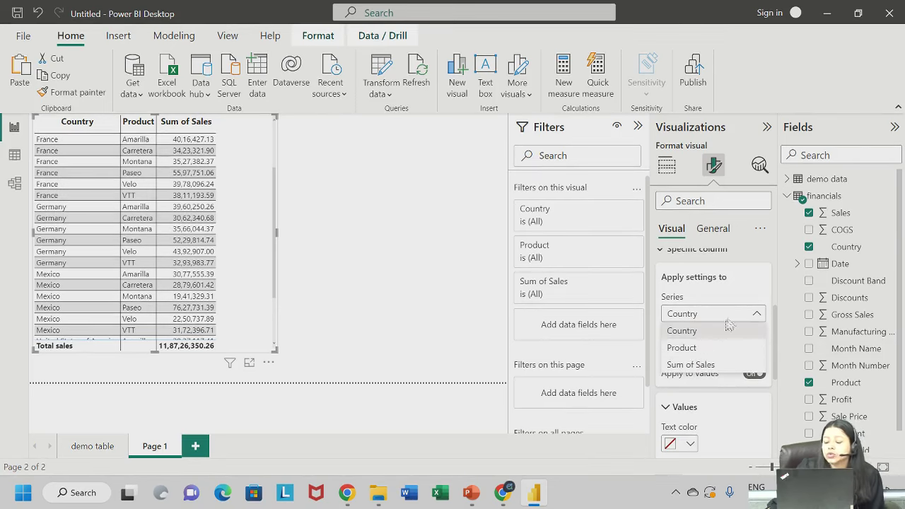
click(700, 364)
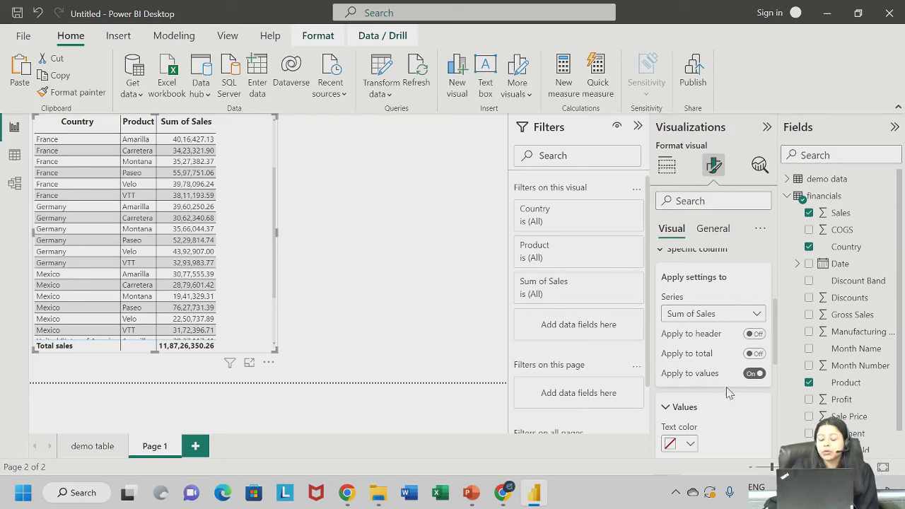
scroll(729, 393, down, 4)
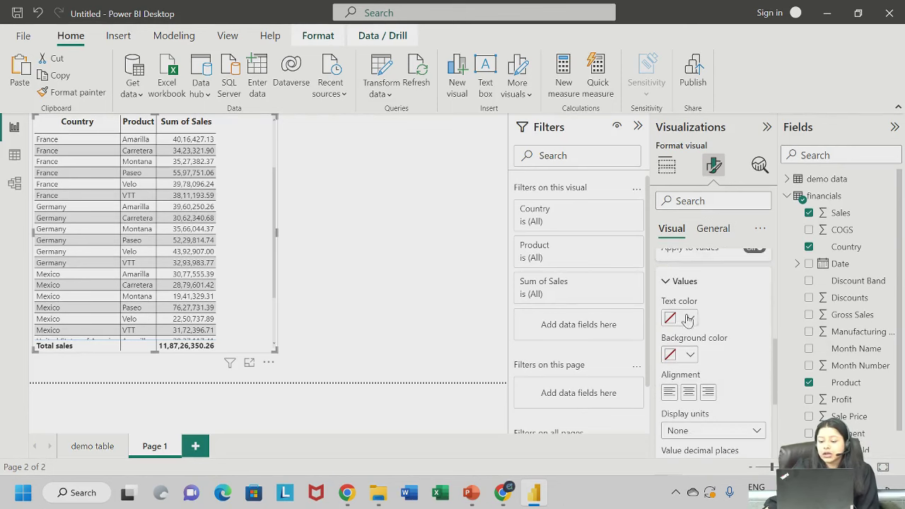
click(688, 320)
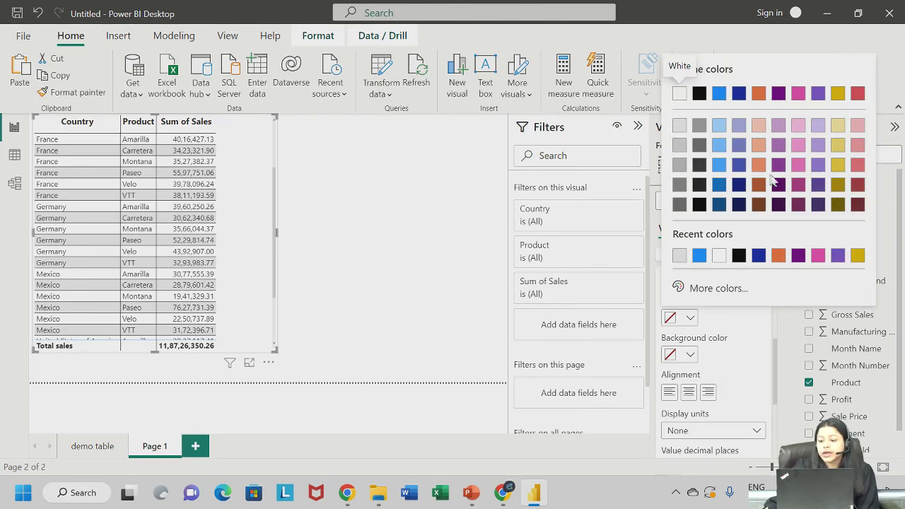
click(797, 206)
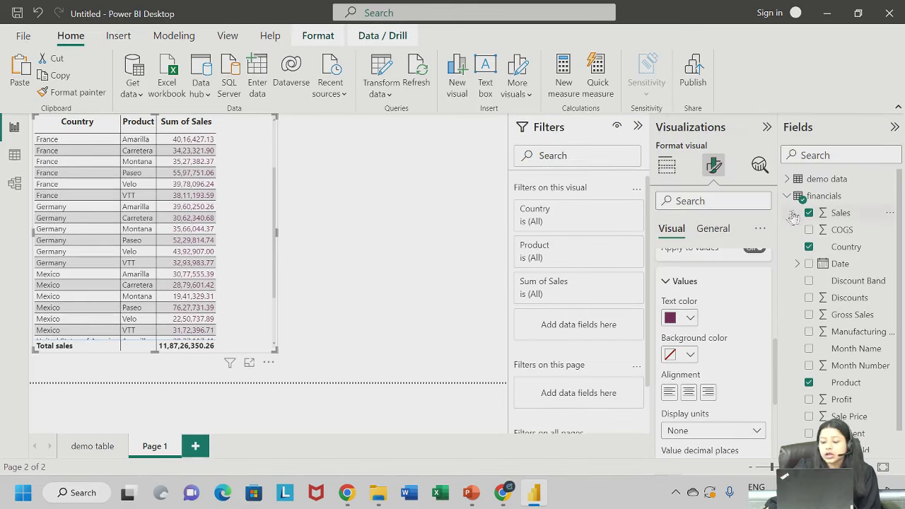
click(690, 319)
click(778, 257)
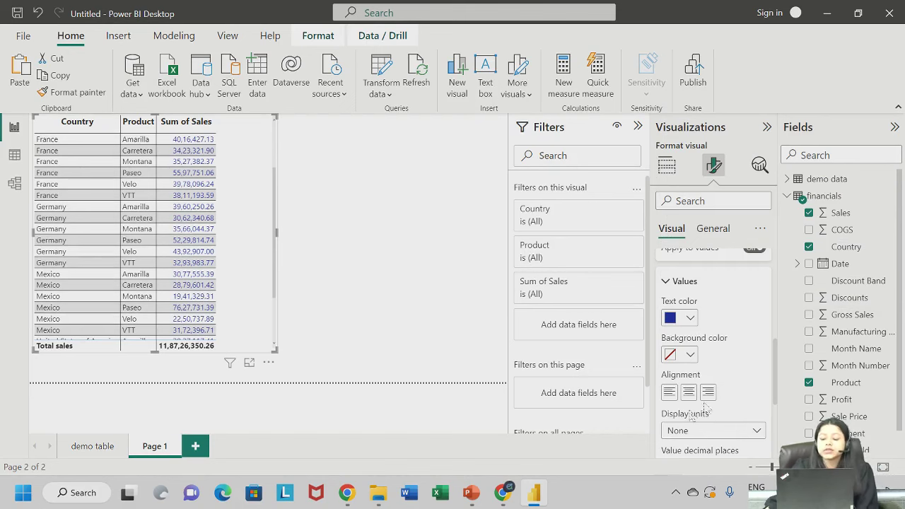
Reset the column-specific formatting to default
scroll(705, 409, down, 3)
scroll(700, 403, up, 4)
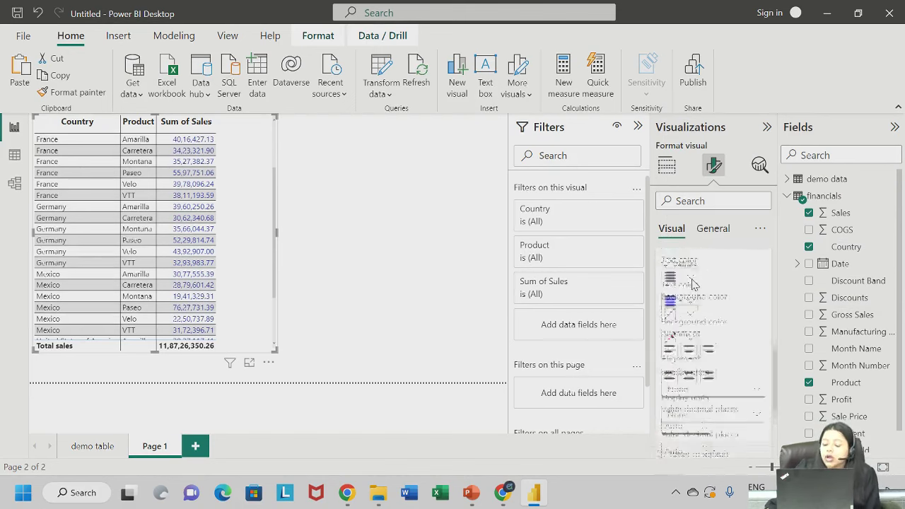
scroll(697, 291, down, 1)
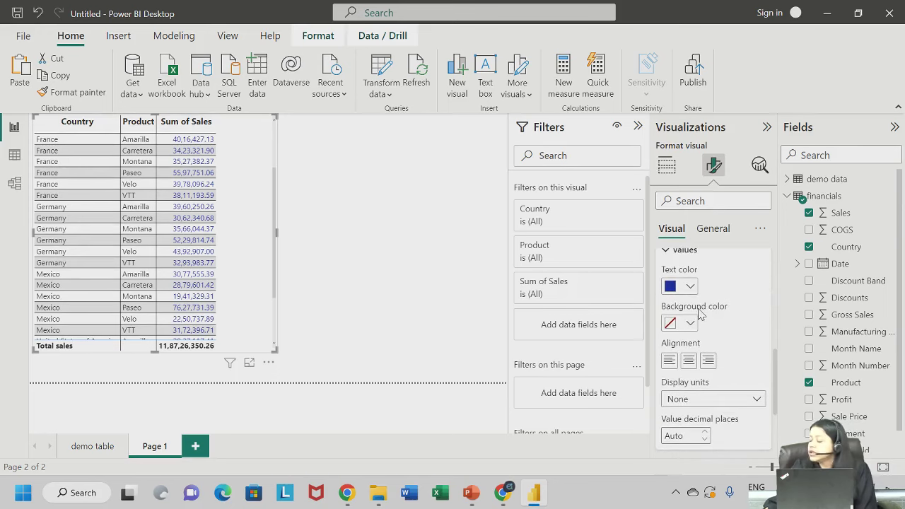
scroll(695, 297, up, 3)
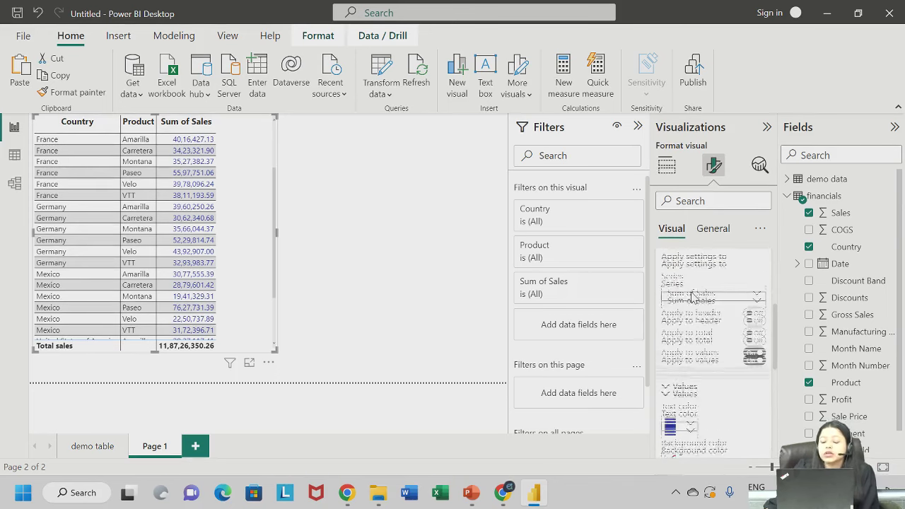
scroll(699, 289, up, 1)
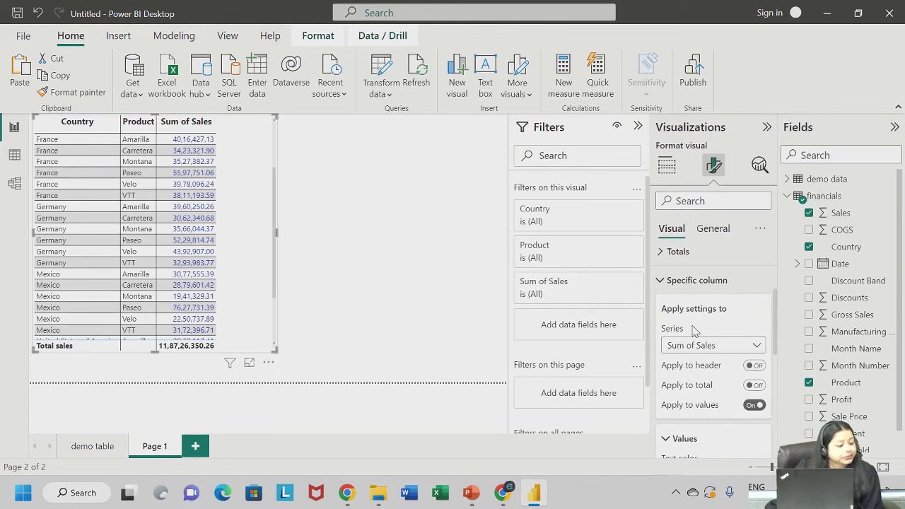
scroll(694, 331, down, 10)
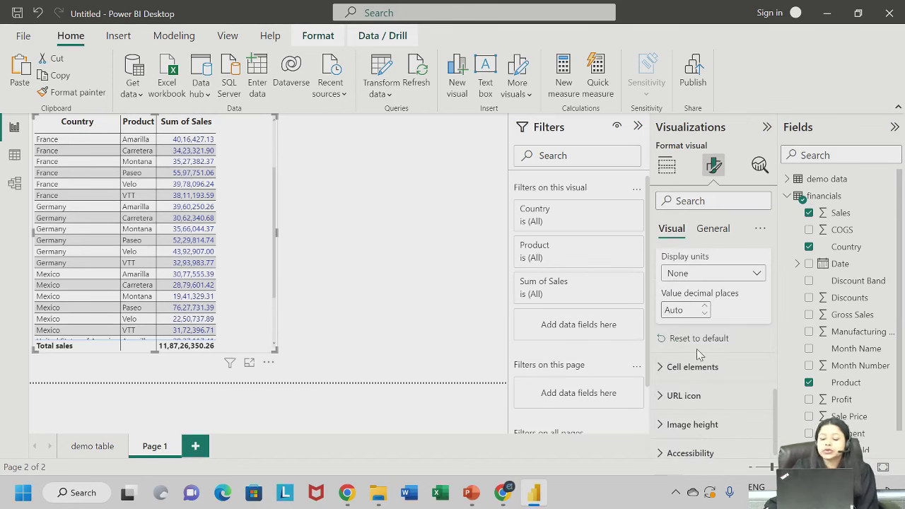
click(698, 338)
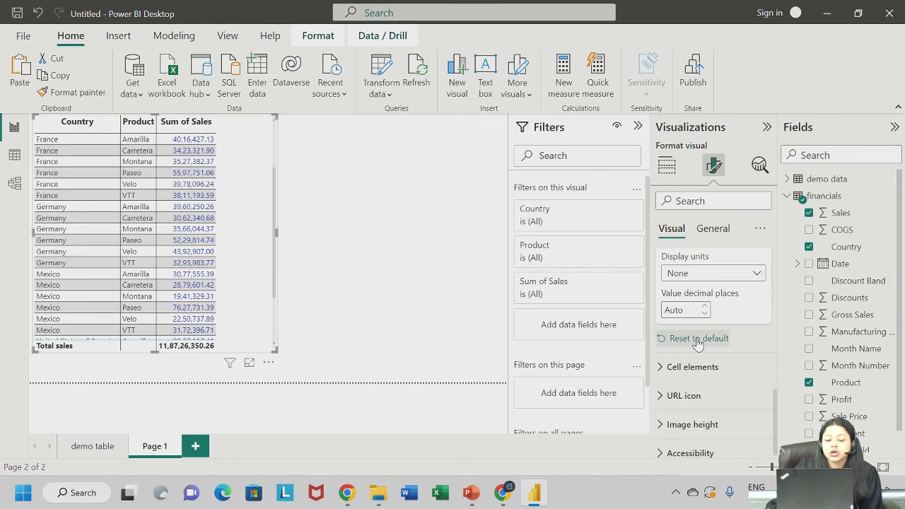
scroll(693, 342, up, 5)
scroll(691, 342, up, 2)
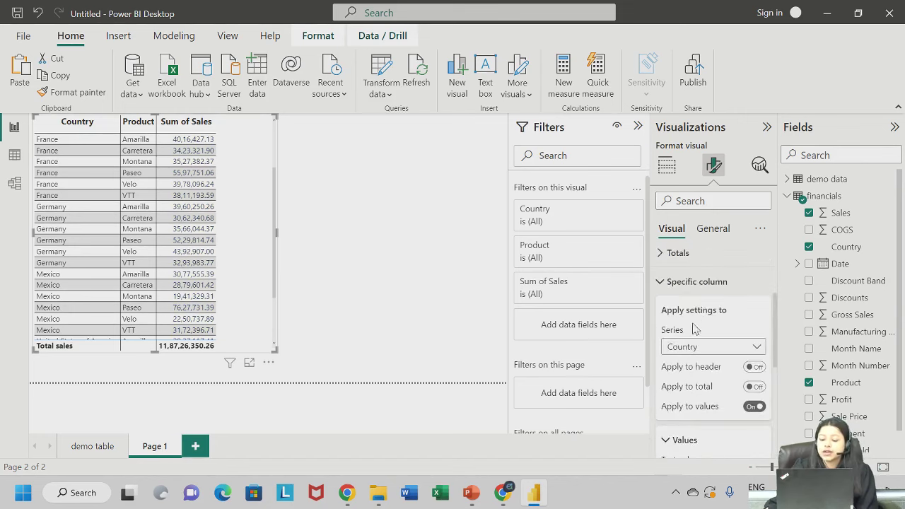
scroll(683, 313, down, 1)
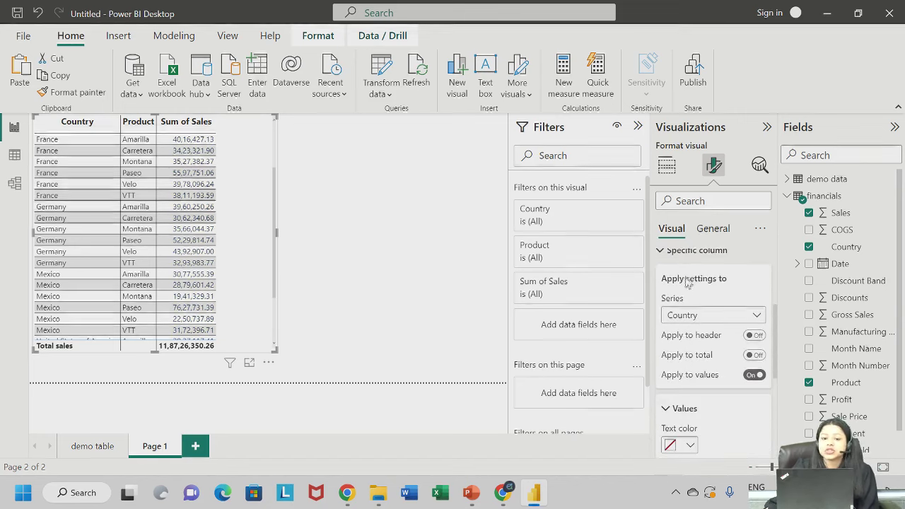
Switch the Cell elements series from Country to Sum of Sales
click(693, 252)
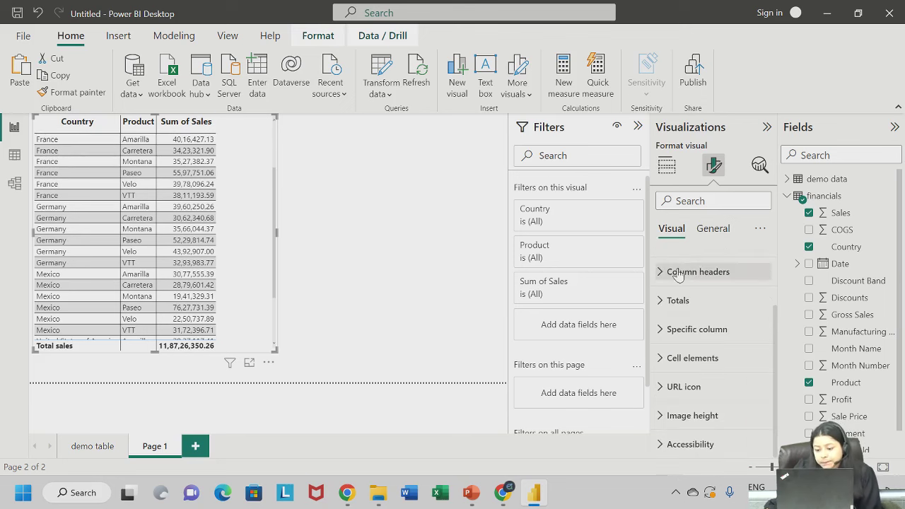
click(693, 357)
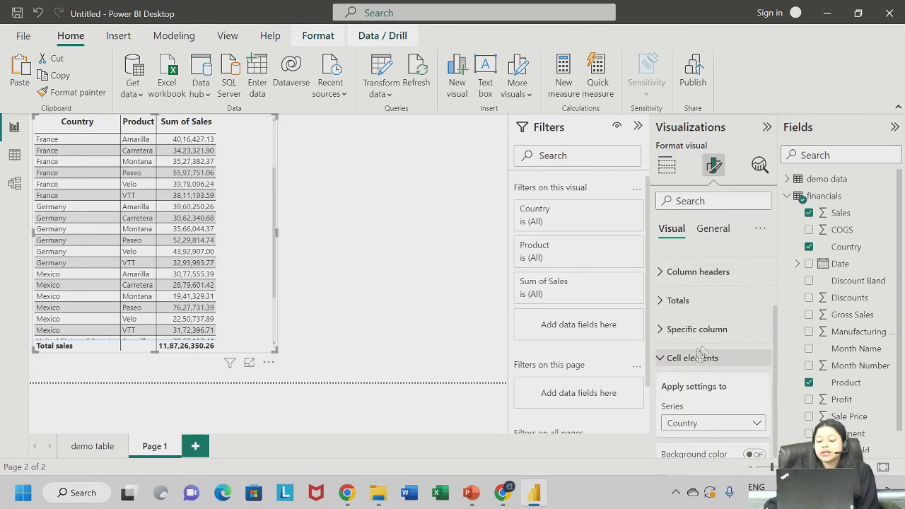
scroll(707, 353, down, 2)
click(712, 334)
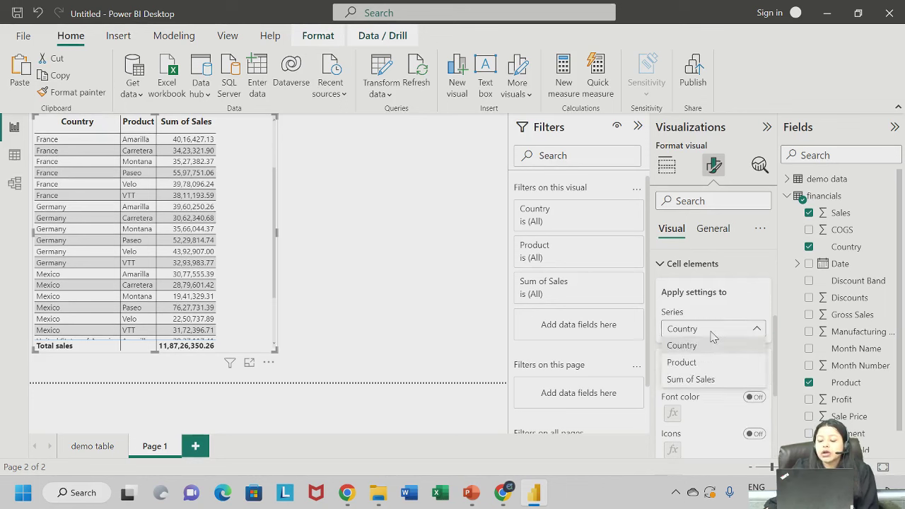
click(709, 300)
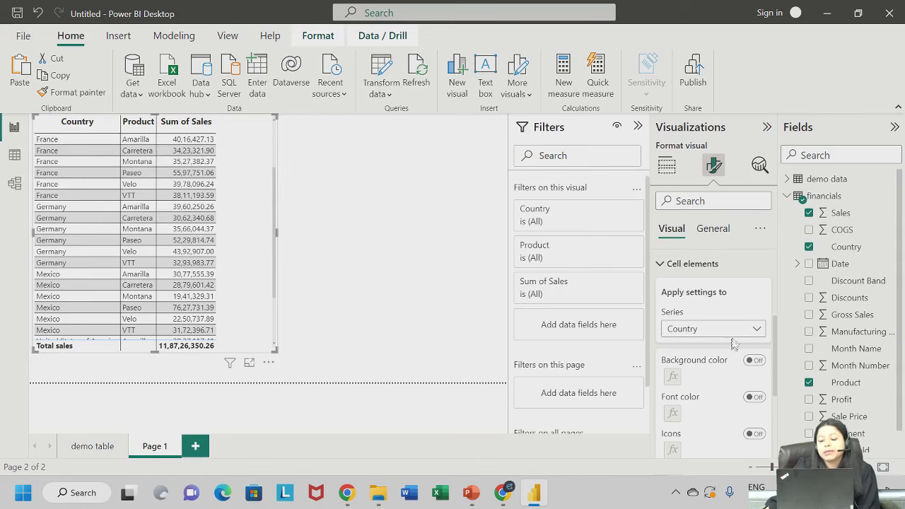
scroll(723, 343, down, 1)
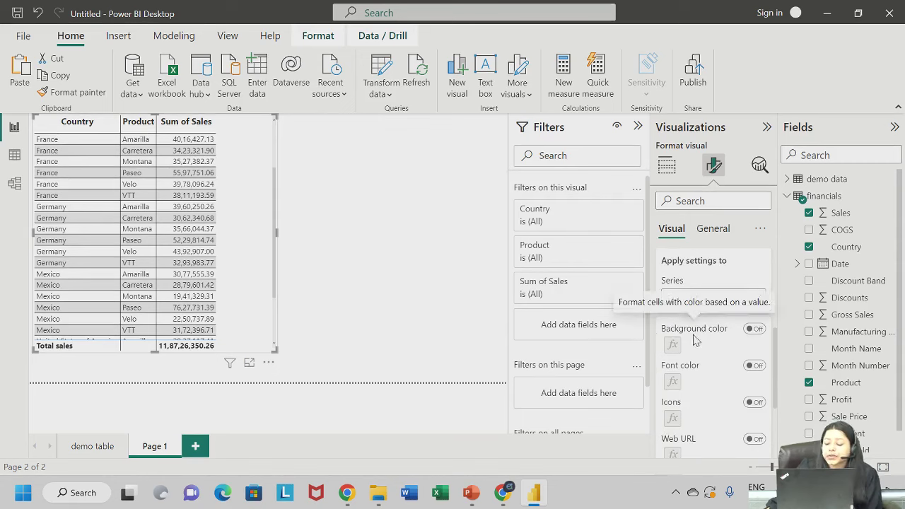
click(724, 301)
click(723, 300)
click(722, 301)
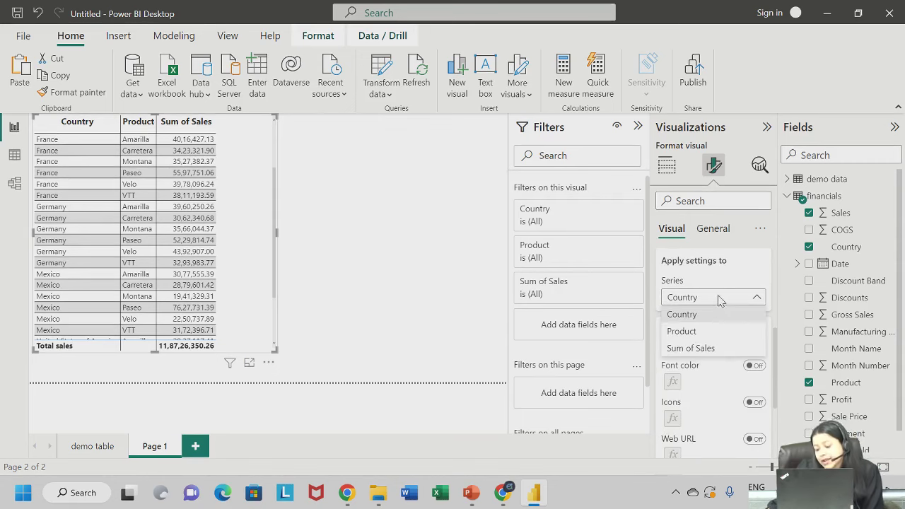
click(708, 347)
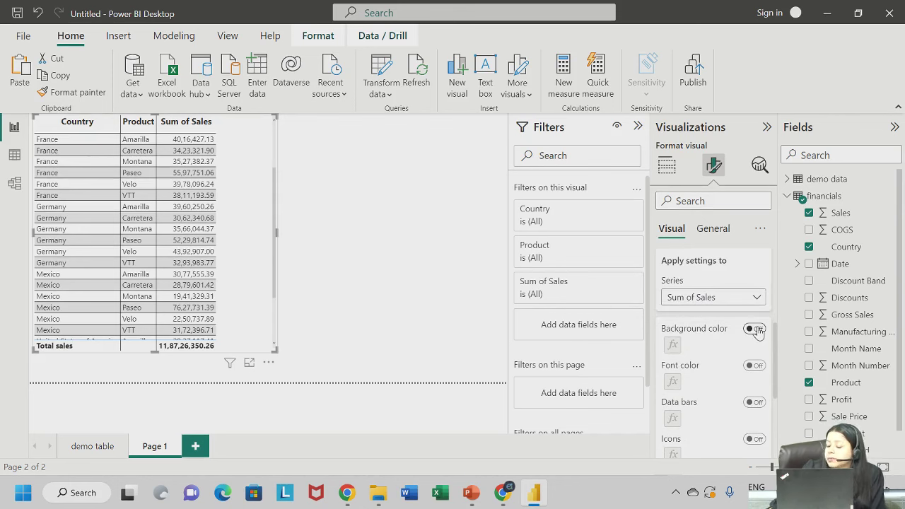
scroll(757, 332, down, 2)
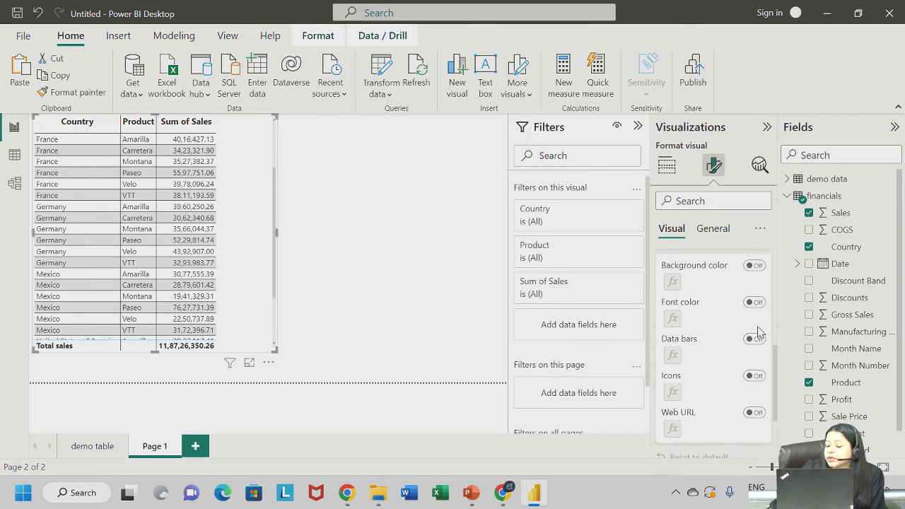
scroll(758, 332, up, 1)
Turn on a blue gradient background for Sum of Sales cells and open its fx dialog
click(757, 299)
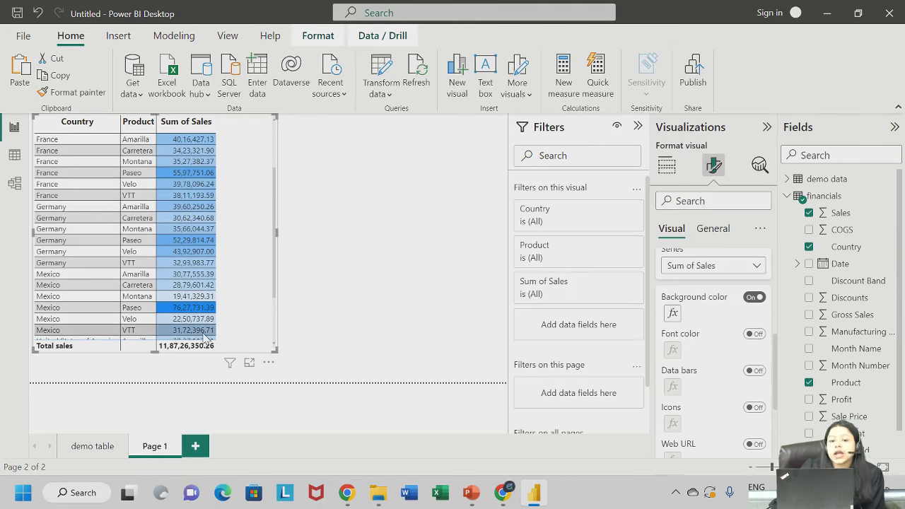
scroll(703, 316, up, 1)
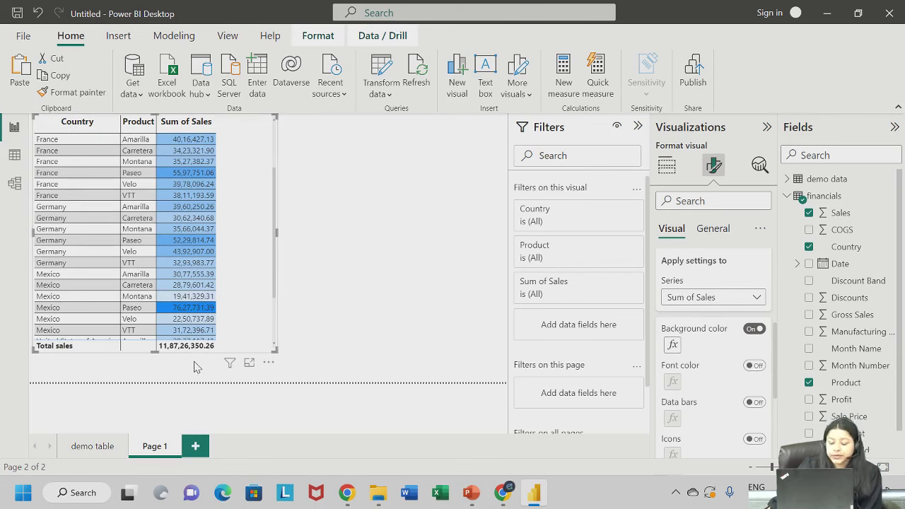
click(672, 347)
drag(477, 23, 594, 26)
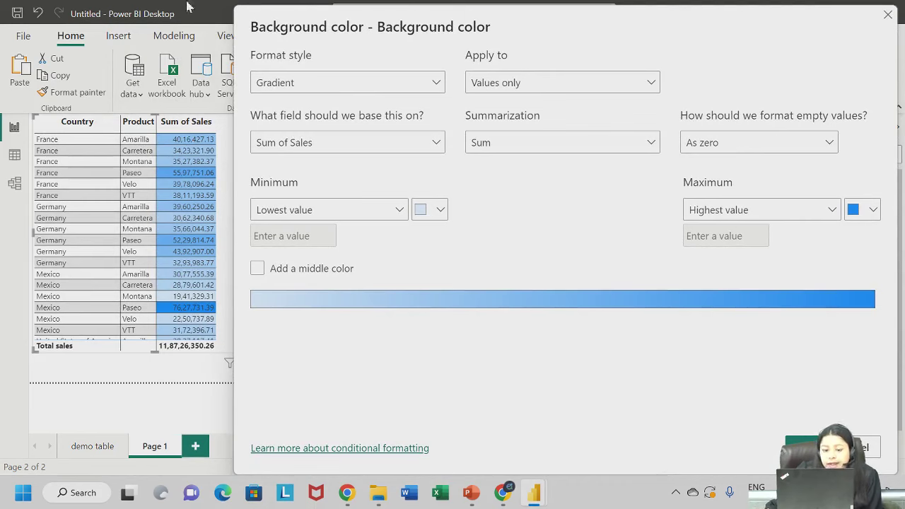
Switch the background format style from Gradient to Rules, then dismiss the dialog
click(291, 91)
click(273, 127)
click(803, 447)
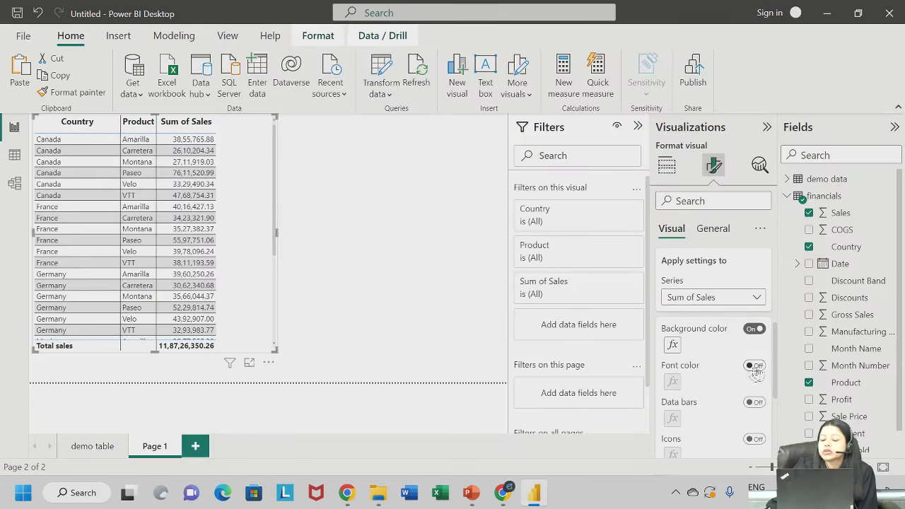
Toggle conditional Font color for the Sum of Sales values
click(755, 366)
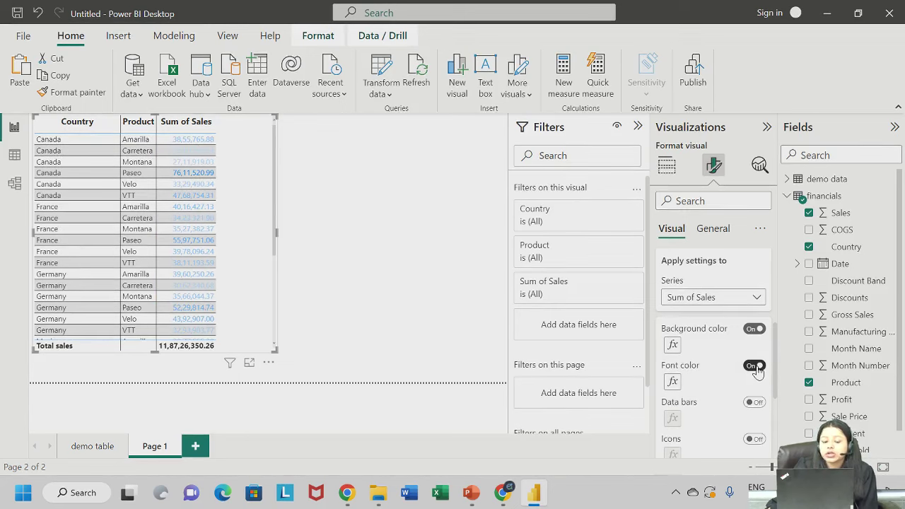
scroll(240, 251, down, 4)
scroll(227, 286, up, 5)
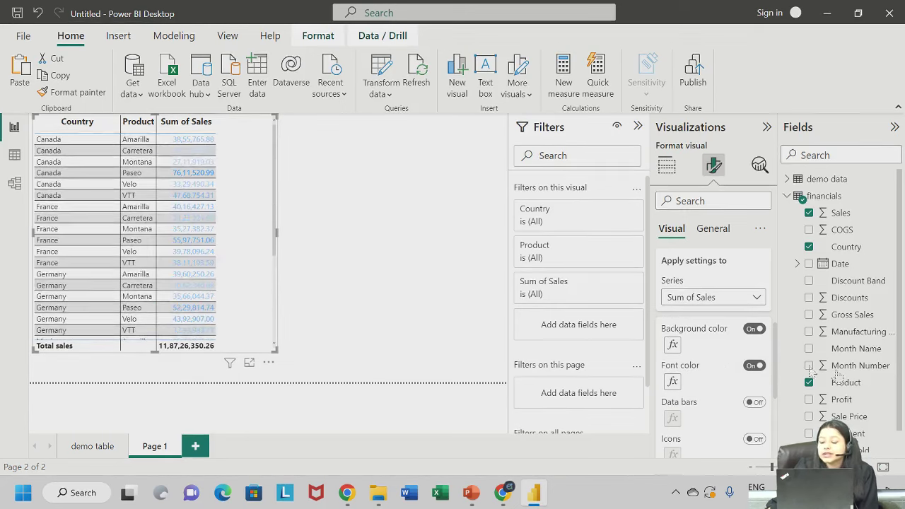
Set the background format style to Gradient, keeping empty values as zero
click(672, 345)
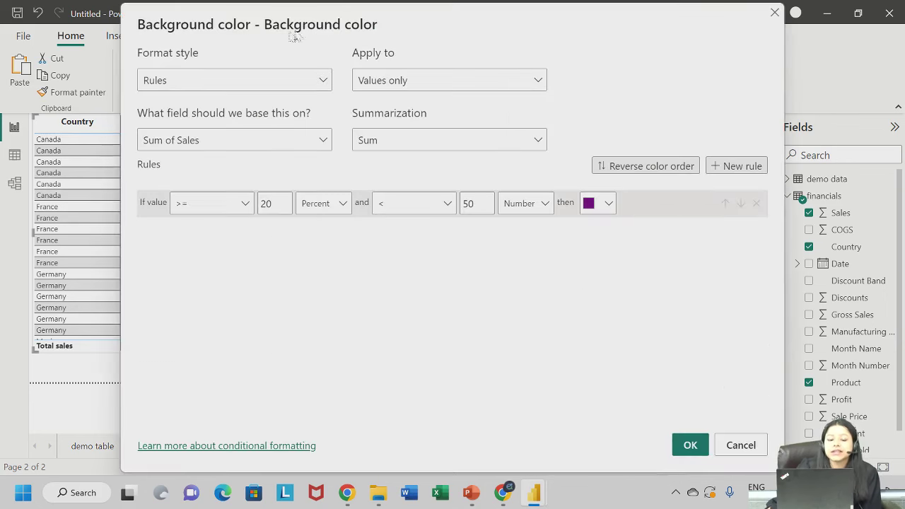
click(229, 84)
click(202, 104)
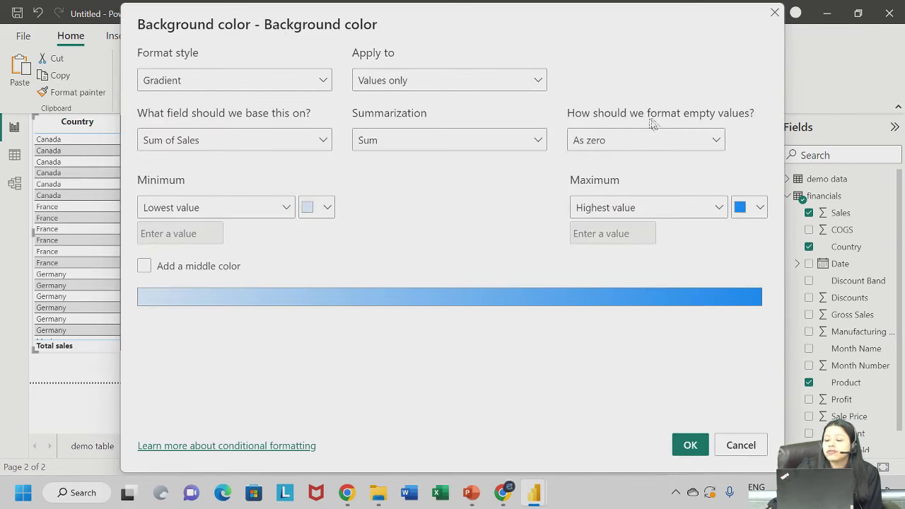
click(703, 144)
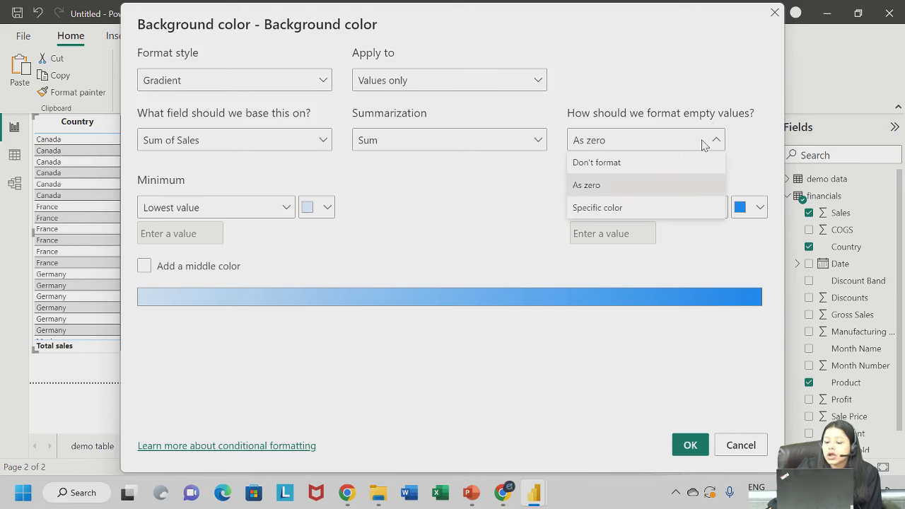
click(621, 193)
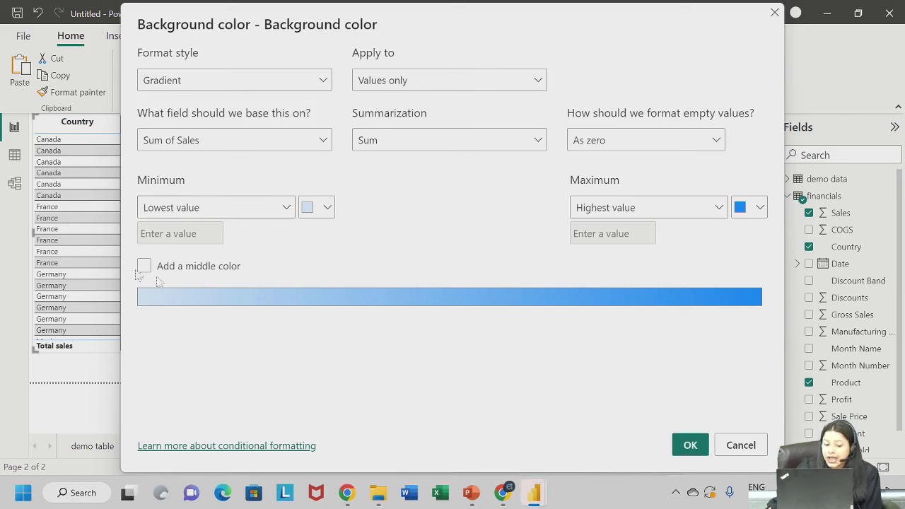
Make the gradient's lowest-value colour bright red
click(325, 207)
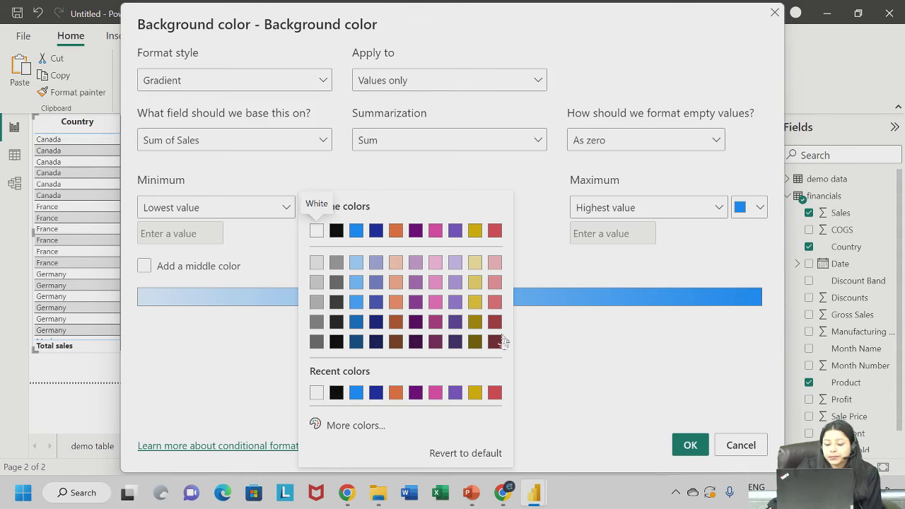
click(496, 234)
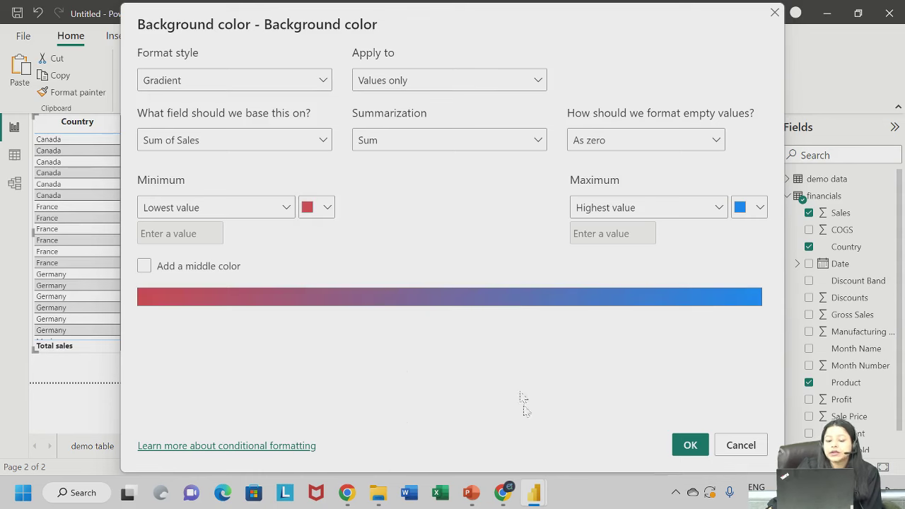
click(325, 212)
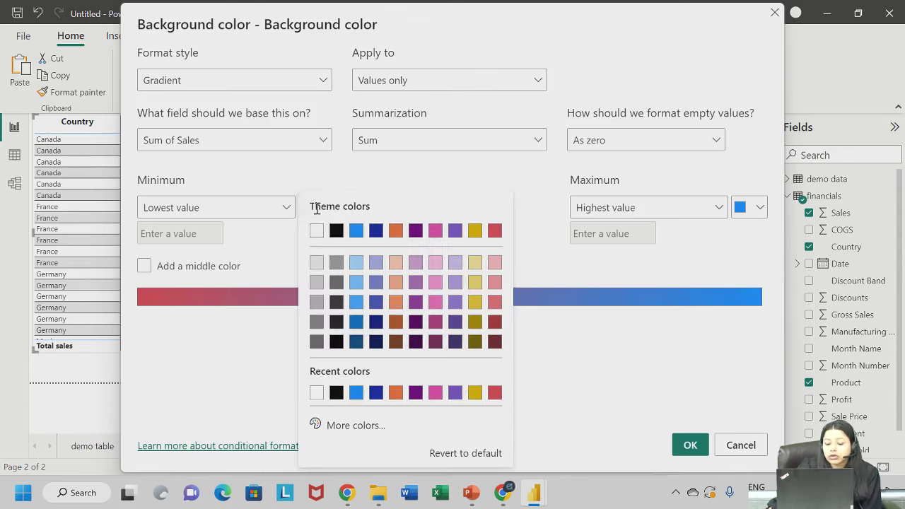
click(357, 427)
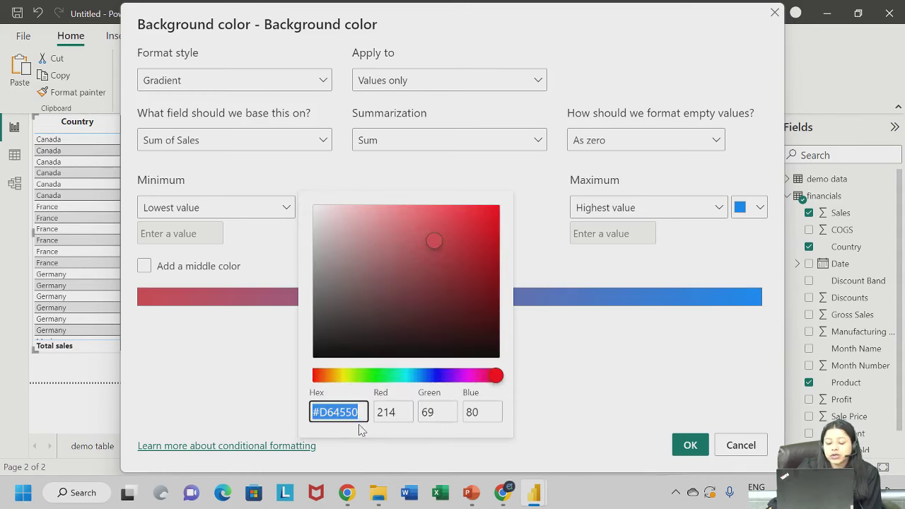
click(498, 217)
click(546, 401)
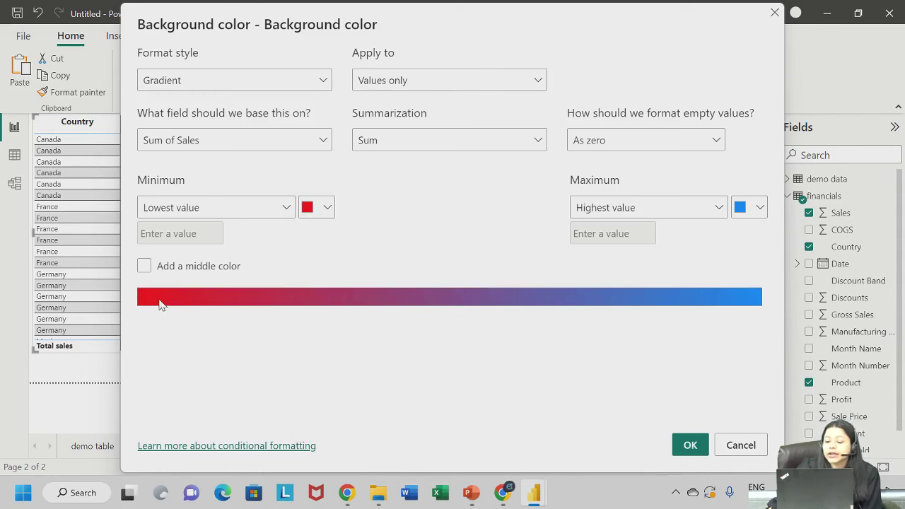
Make the highest-value colour a vivid green
click(699, 212)
click(755, 208)
click(755, 208)
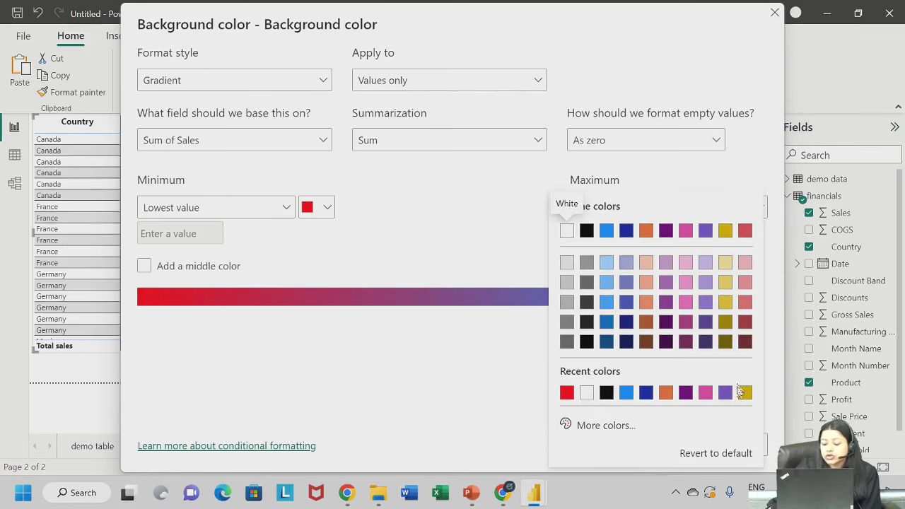
click(602, 427)
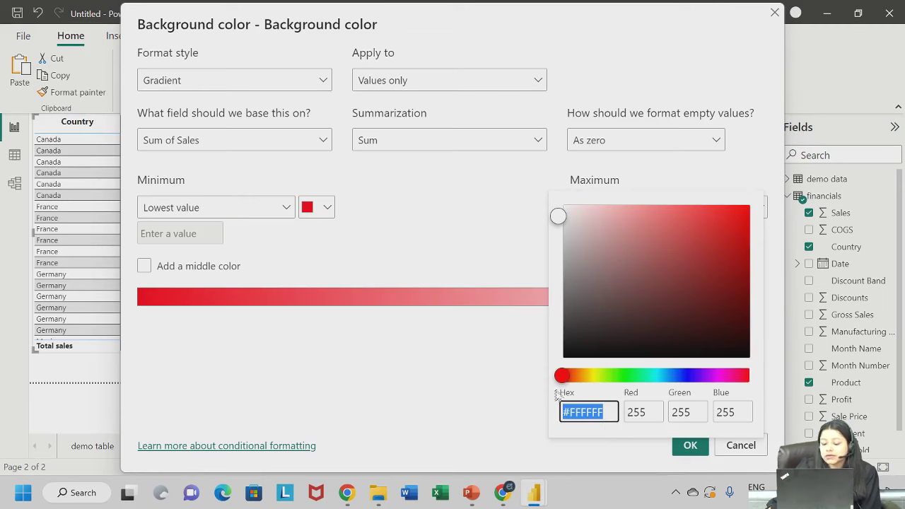
drag(566, 380, 622, 376)
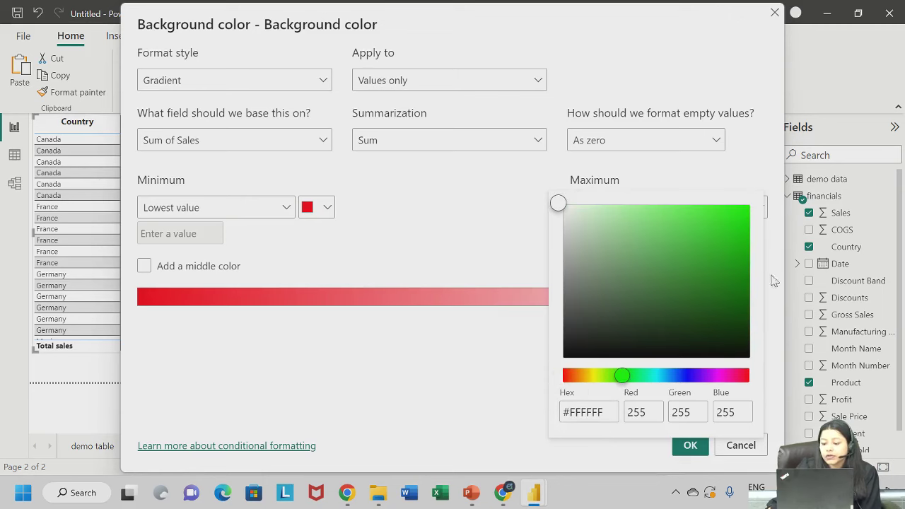
click(726, 222)
click(741, 210)
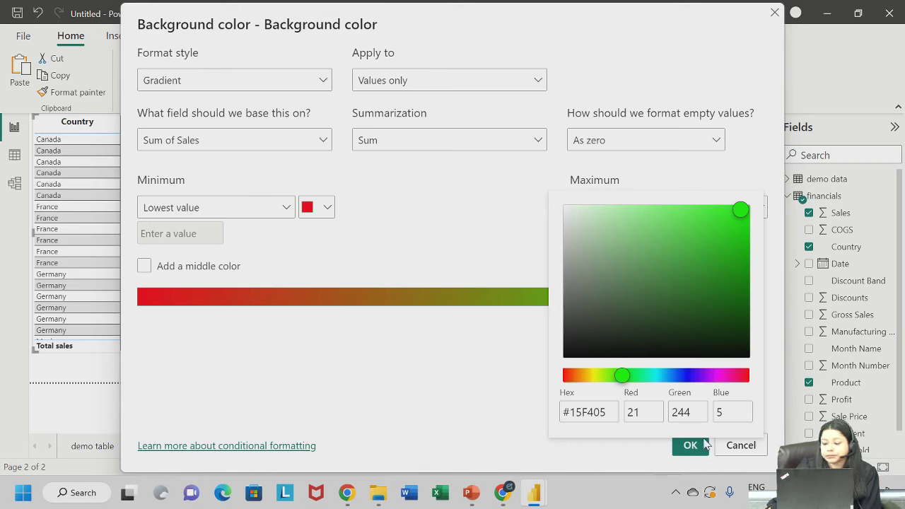
click(493, 255)
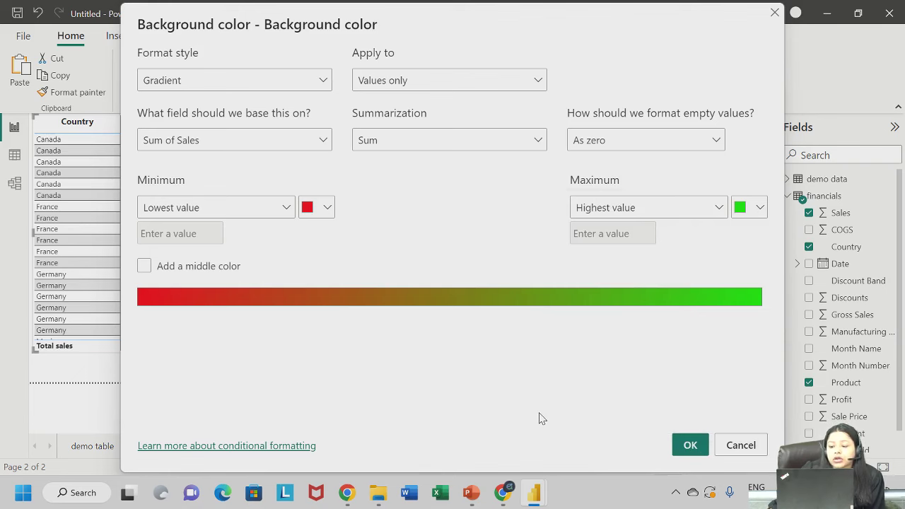
Add a white middle colour and apply the red-white-green gradient
click(163, 269)
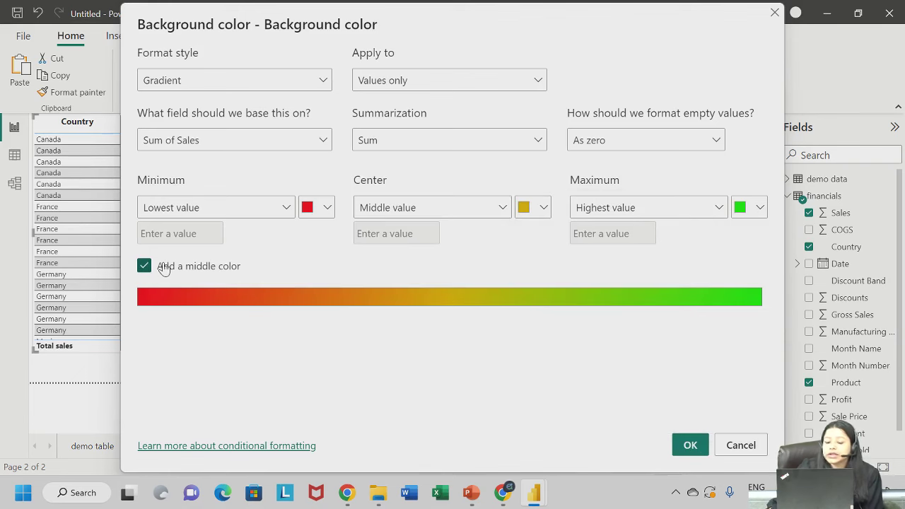
click(541, 207)
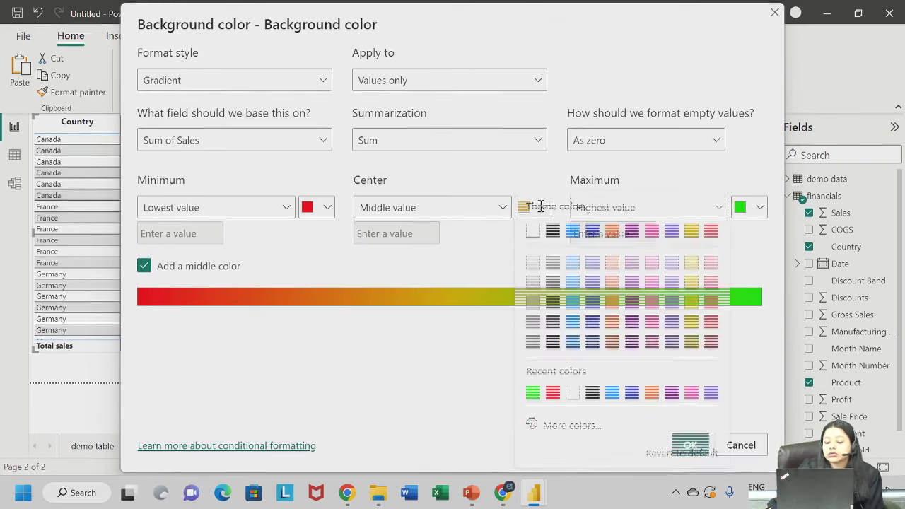
click(535, 232)
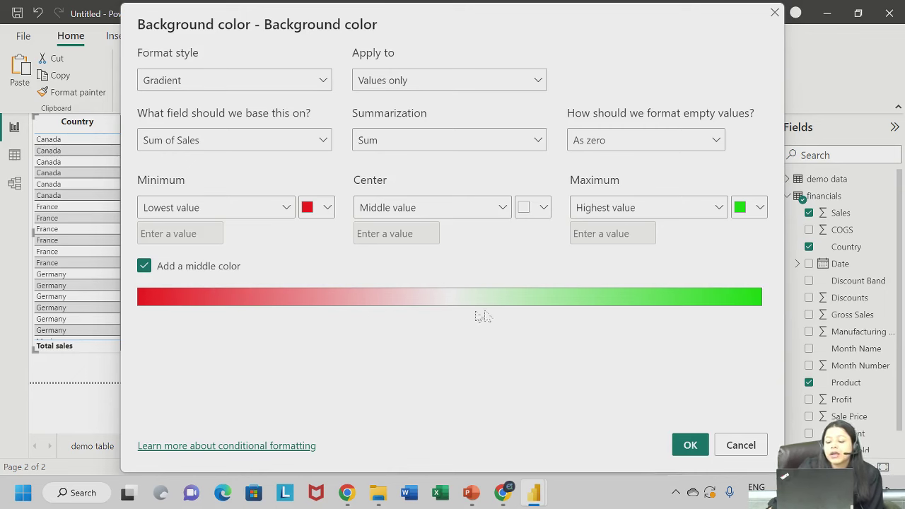
click(690, 445)
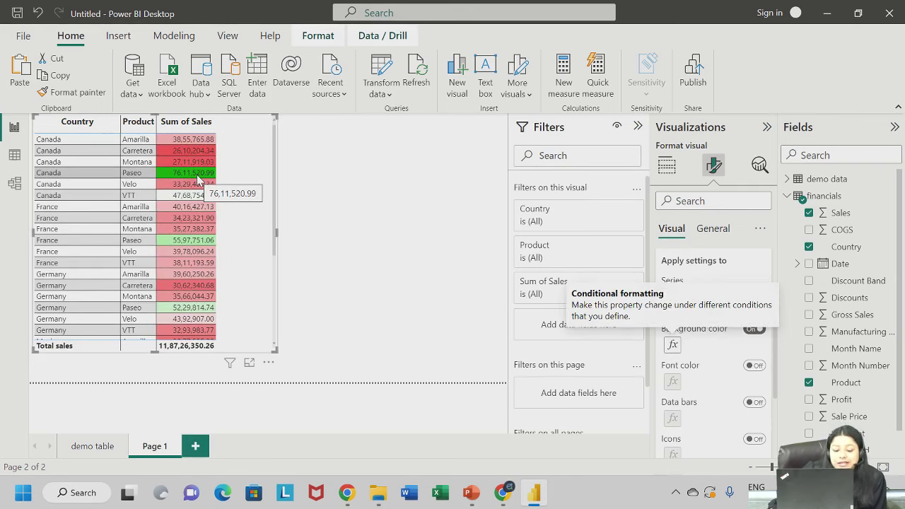
Briefly turn conditional Font color on for Sum of Sales, then off again
scroll(198, 180, down, 4)
scroll(195, 256, up, 4)
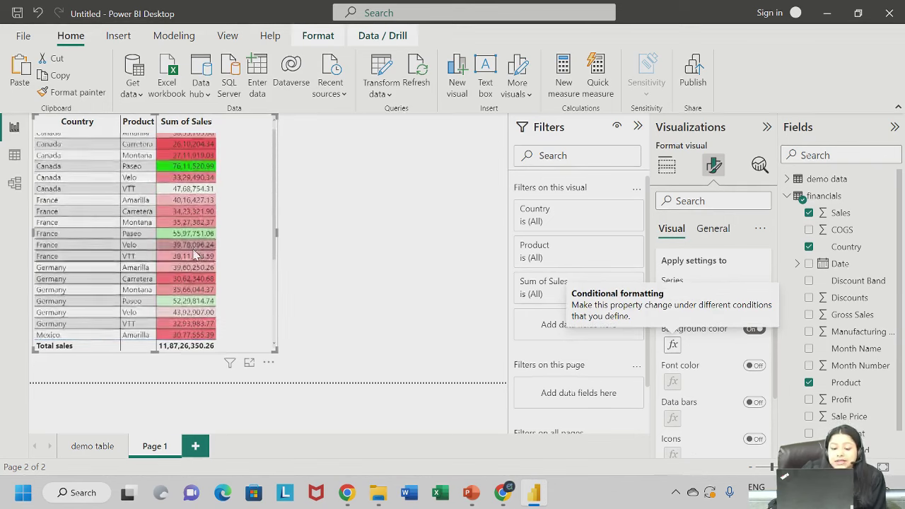
scroll(191, 329, down, 3)
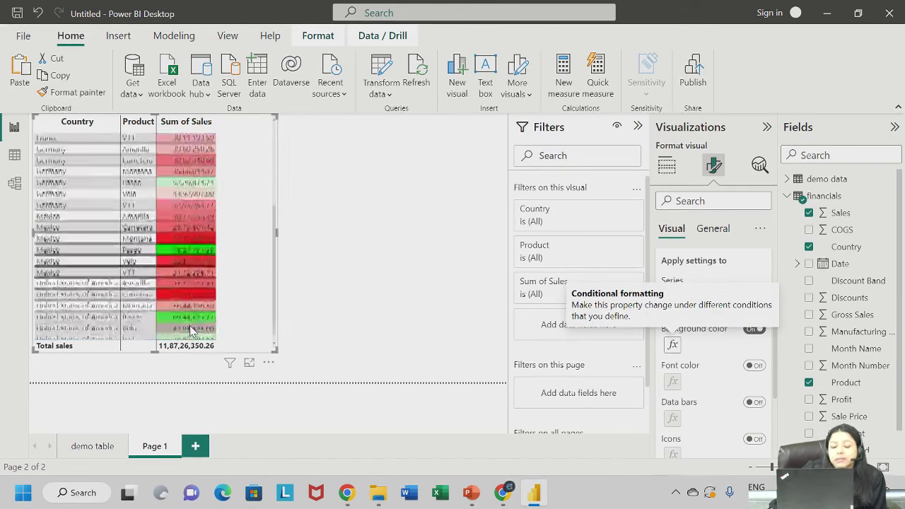
scroll(191, 328, up, 5)
scroll(191, 185, down, 4)
scroll(195, 198, up, 4)
scroll(201, 212, down, 4)
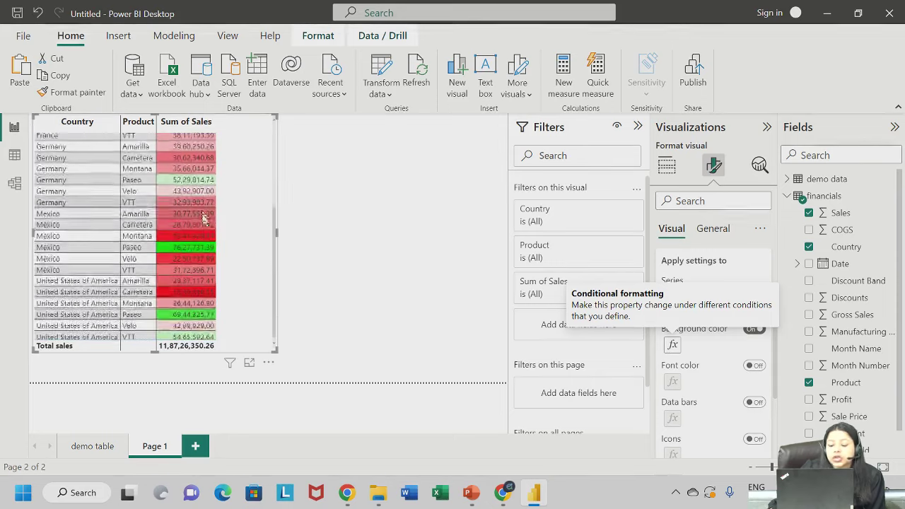
scroll(198, 212, up, 4)
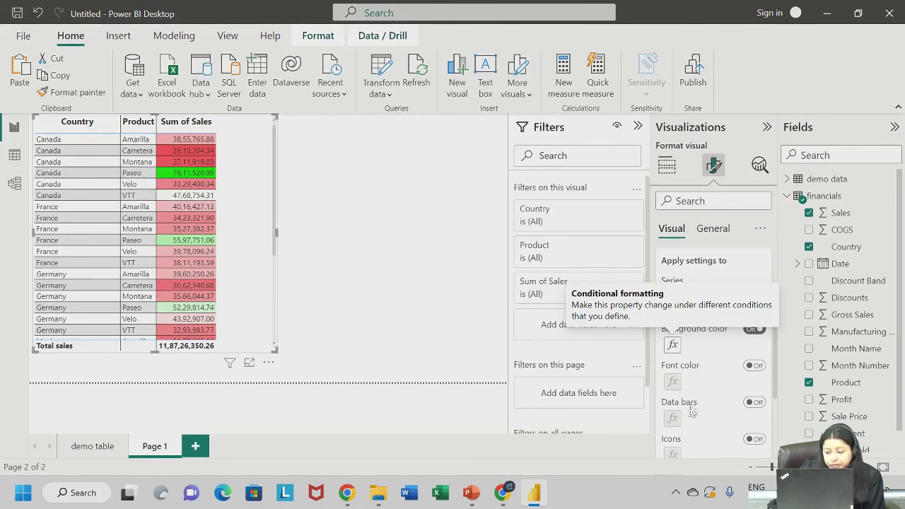
click(754, 366)
click(754, 366)
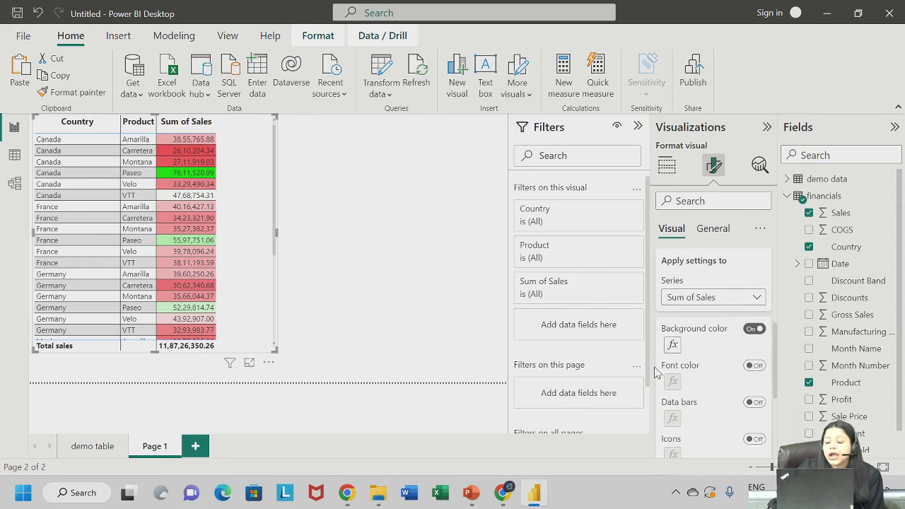
scroll(700, 393, down, 1)
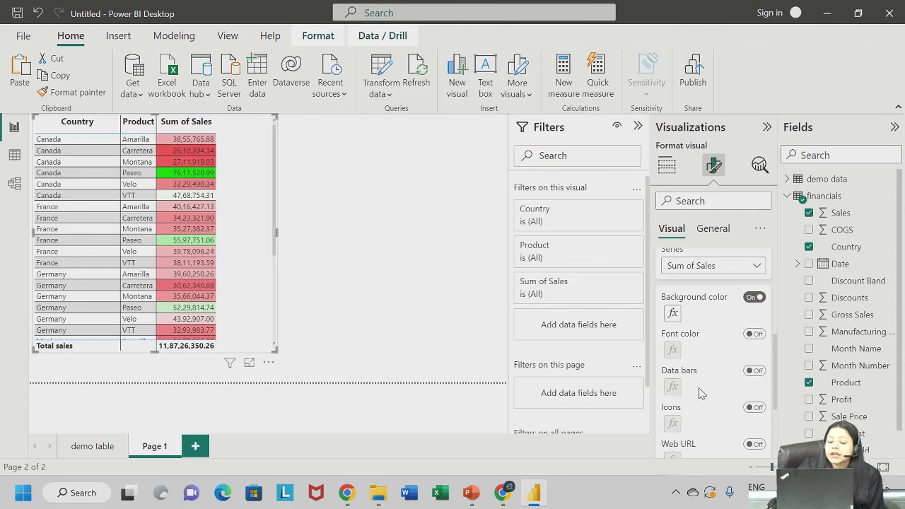
Turn Data bars on and Background color off for Sum of Sales, then check the Canada Paseo value
click(754, 370)
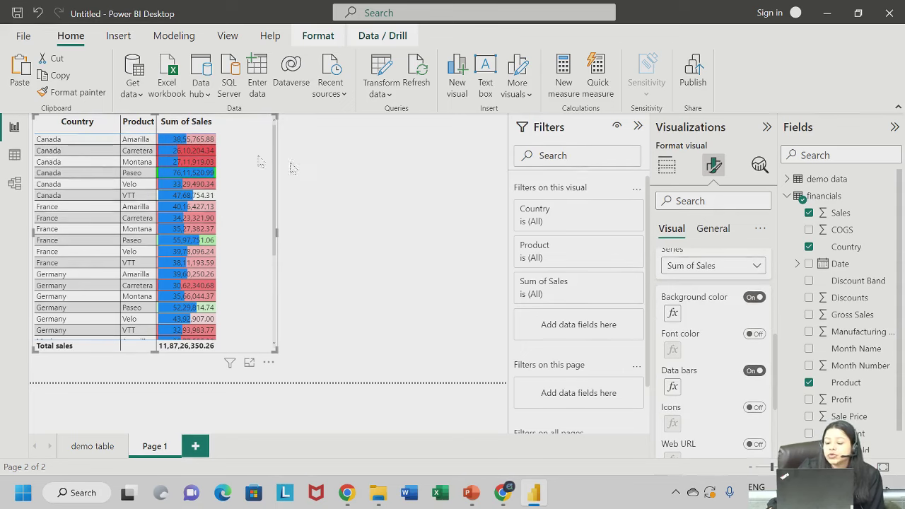
click(753, 297)
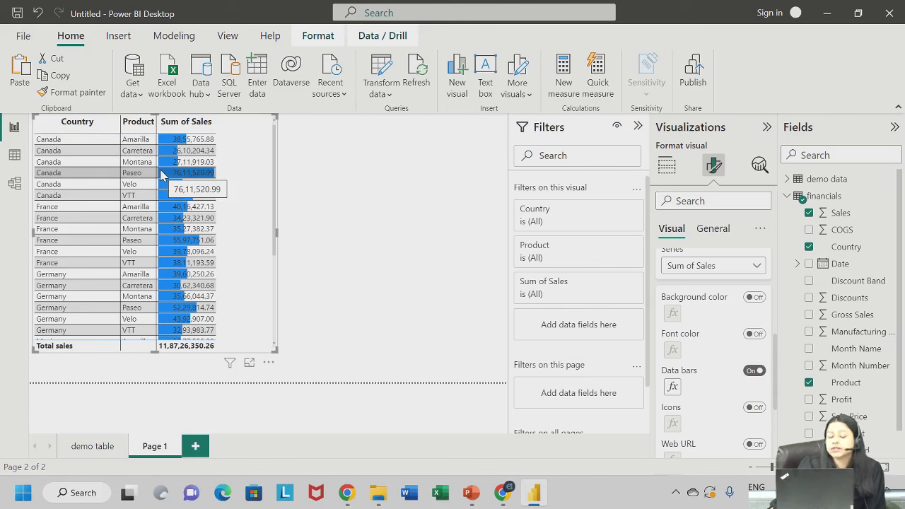
click(218, 176)
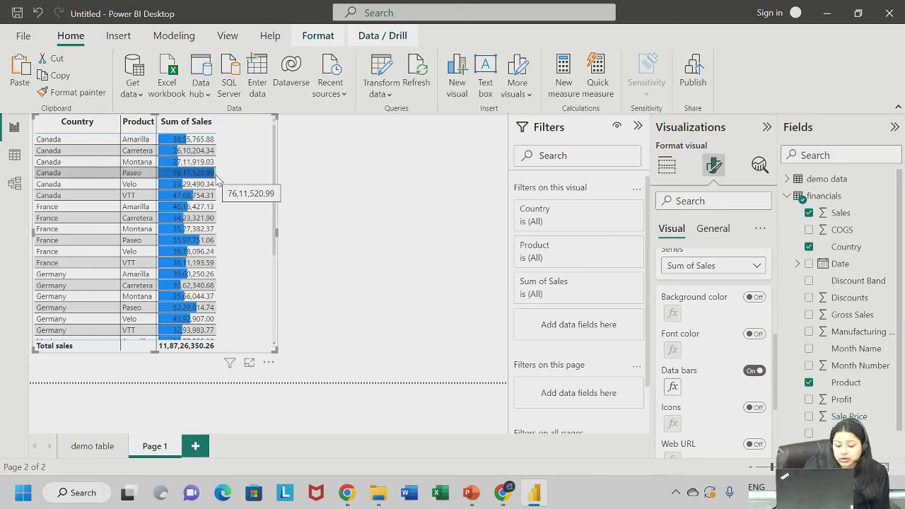
scroll(184, 212, down, 4)
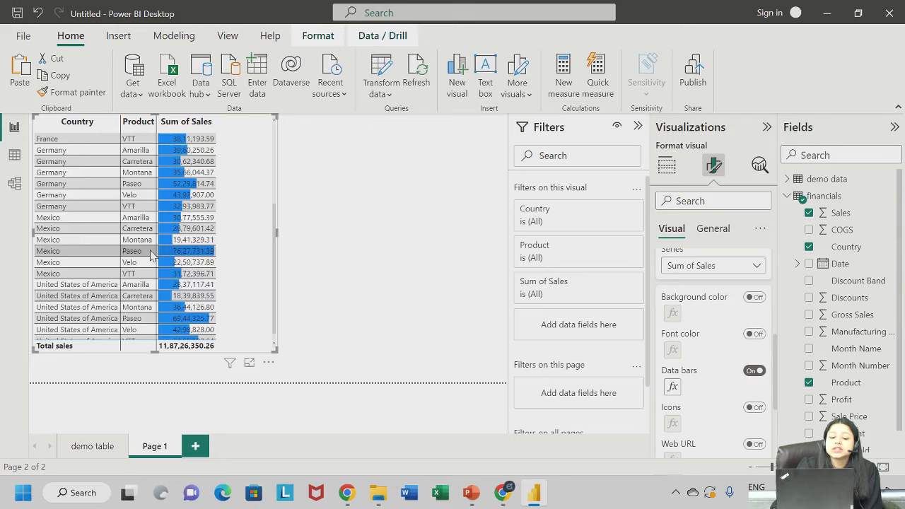
scroll(170, 268, up, 3)
scroll(215, 261, down, 3)
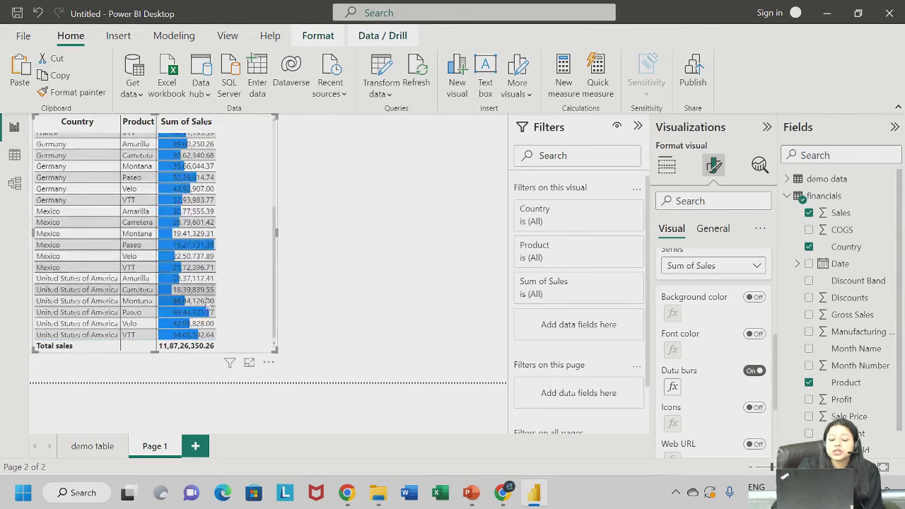
scroll(218, 262, up, 3)
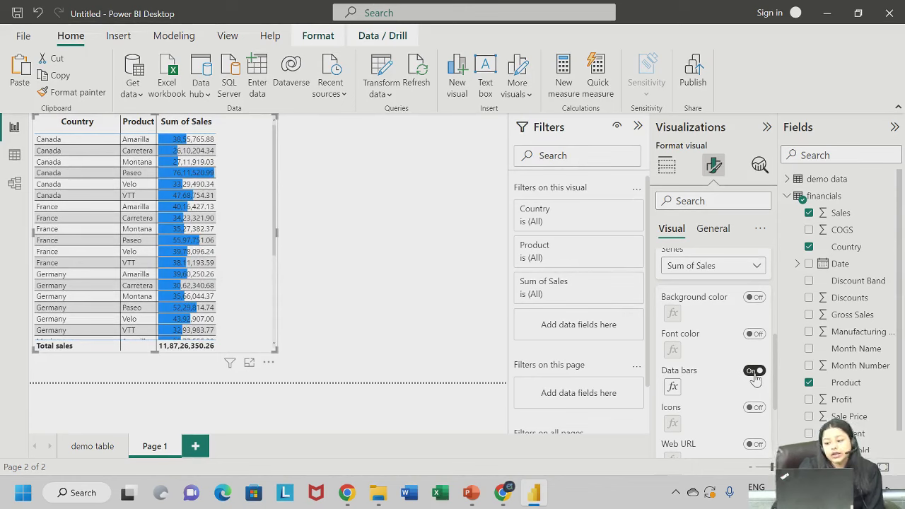
Switch Sum of Sales from data bars back to a gradient background colour
click(756, 298)
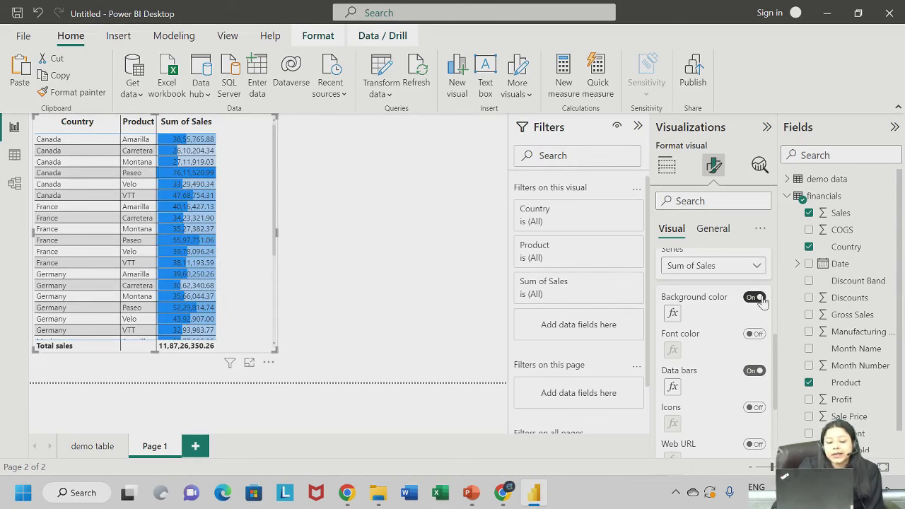
click(754, 371)
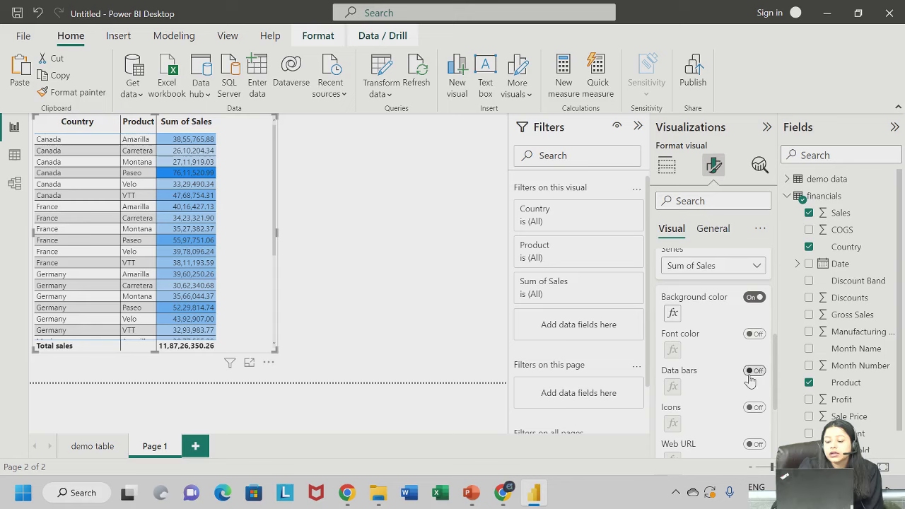
click(673, 314)
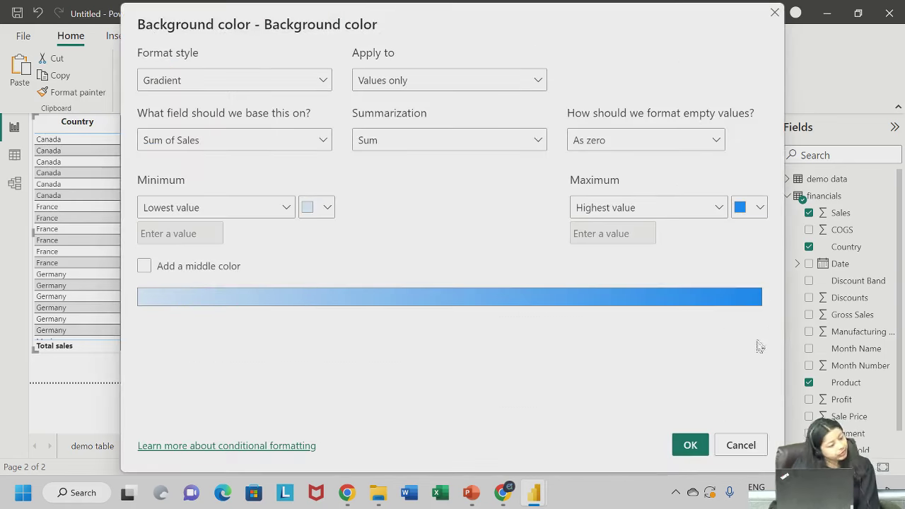
click(691, 444)
Reset the Sum of Sales cell elements to default so the values show unshaded
scroll(721, 408, down, 3)
scroll(722, 408, up, 3)
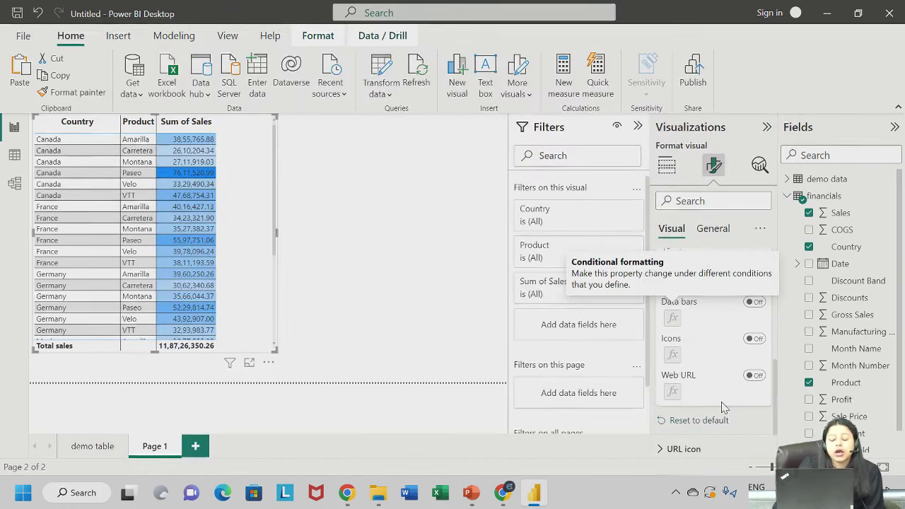
scroll(711, 361, down, 3)
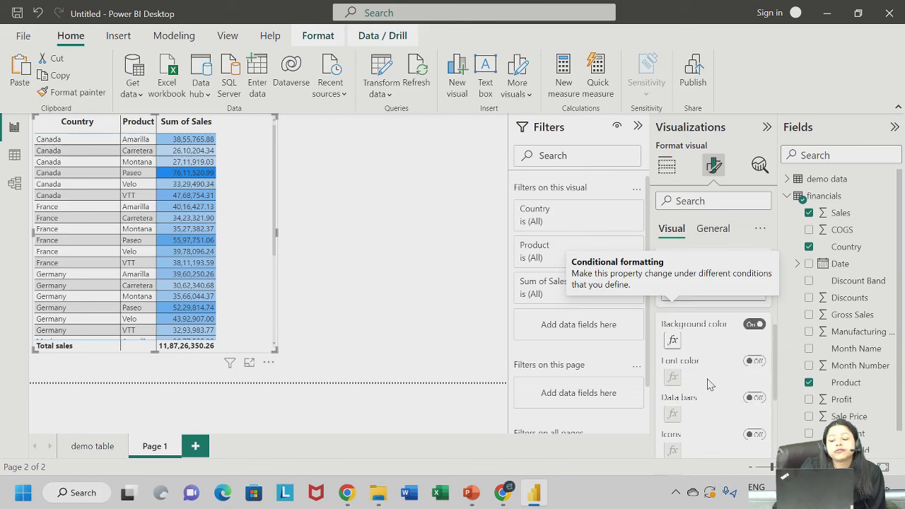
scroll(710, 374, down, 2)
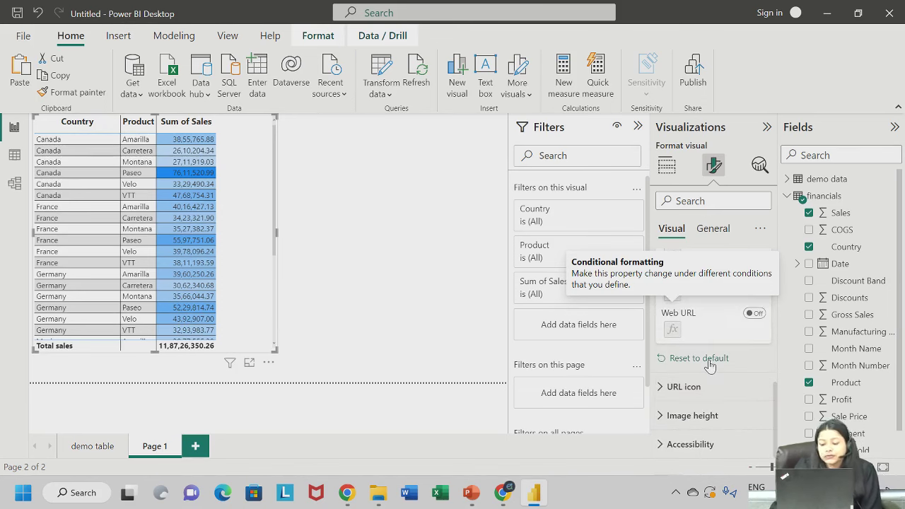
click(710, 362)
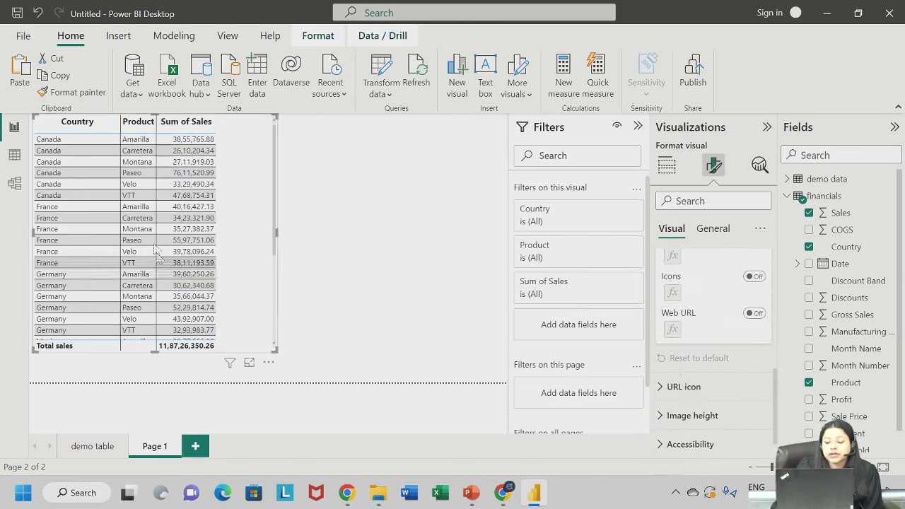
scroll(707, 297, up, 5)
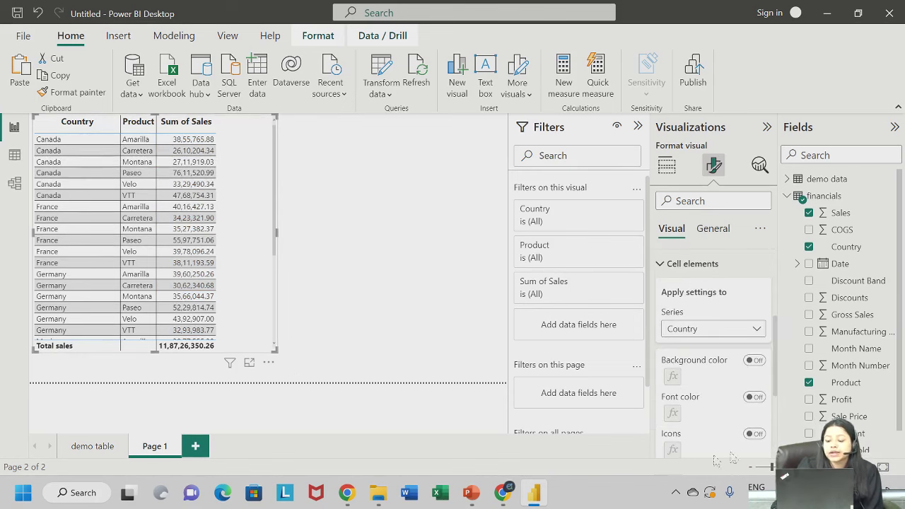
Collapse Cell elements and bring up the General settings for title, effects and tooltips
click(687, 264)
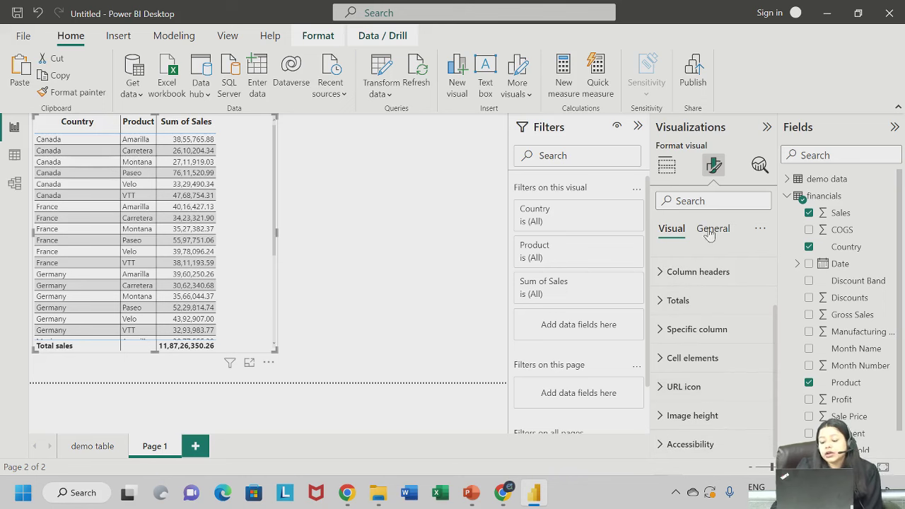
click(682, 415)
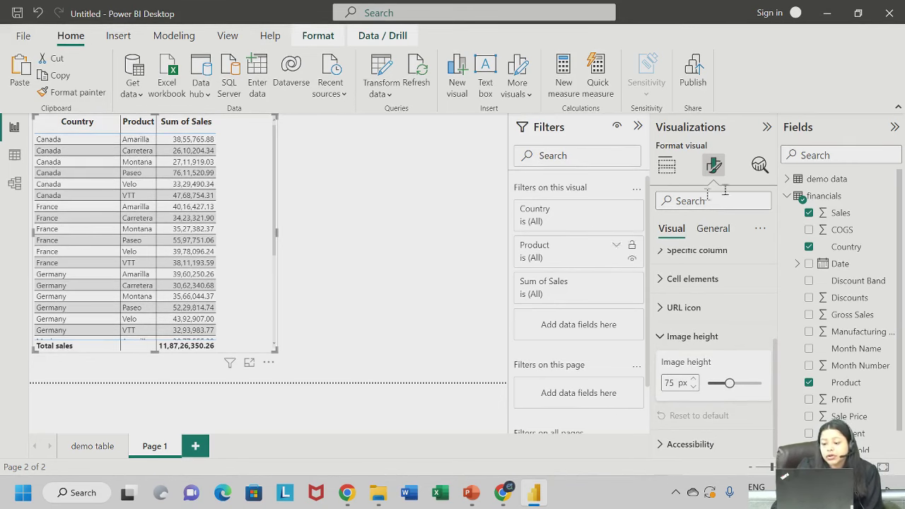
click(716, 230)
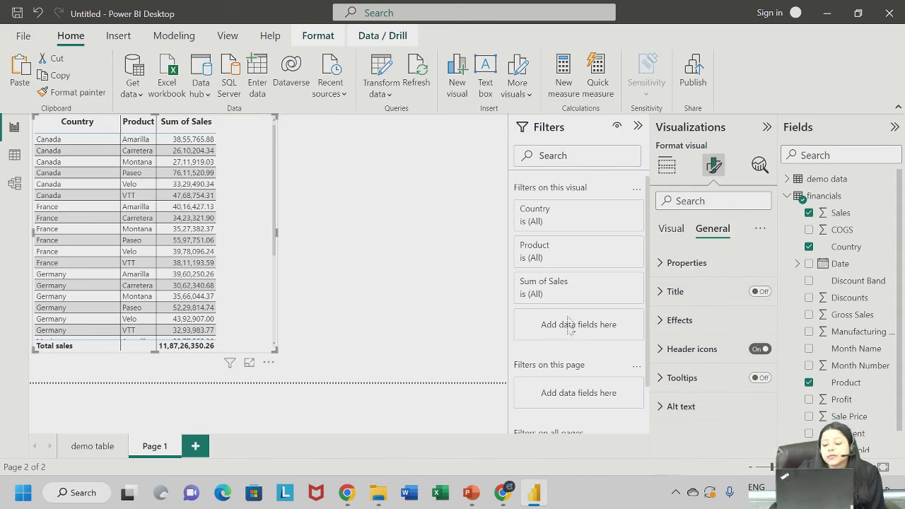
Shrink the table visual to height 609 and widen it to width 665
click(687, 264)
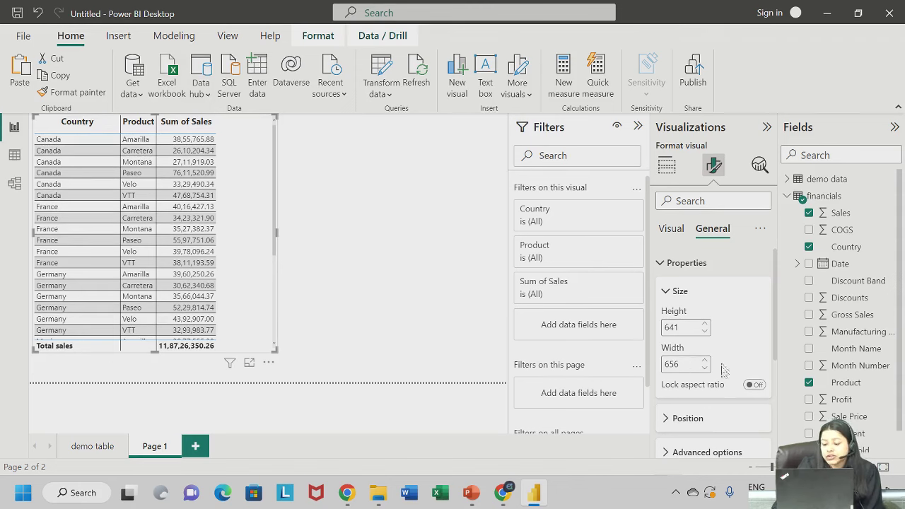
click(704, 332)
click(705, 332)
click(705, 331)
key(Down)
key(Down)
key(Down)
key(Down)
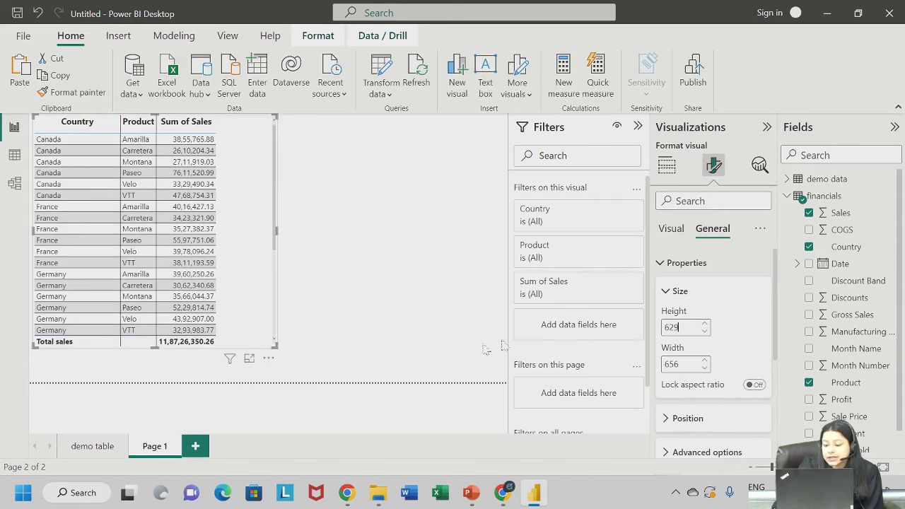
click(704, 331)
click(704, 332)
click(704, 331)
click(705, 332)
click(704, 331)
click(704, 331)
click(704, 331)
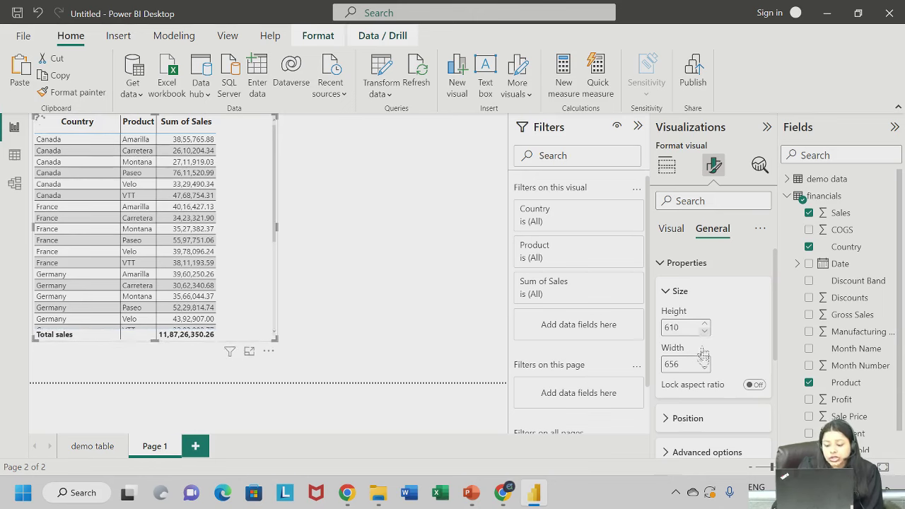
click(705, 361)
click(704, 360)
click(705, 361)
click(704, 361)
click(705, 368)
Shift the table right by raising its Horizontal position value
scroll(703, 364, down, 2)
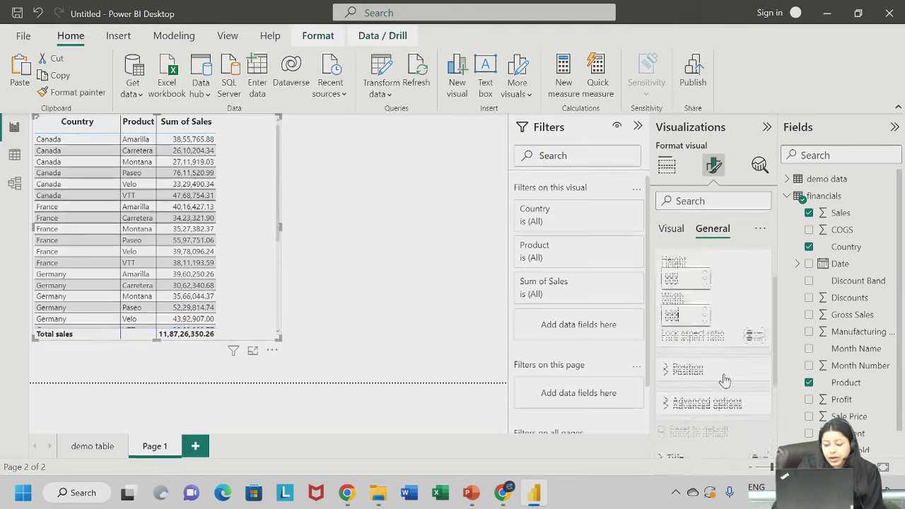
click(700, 356)
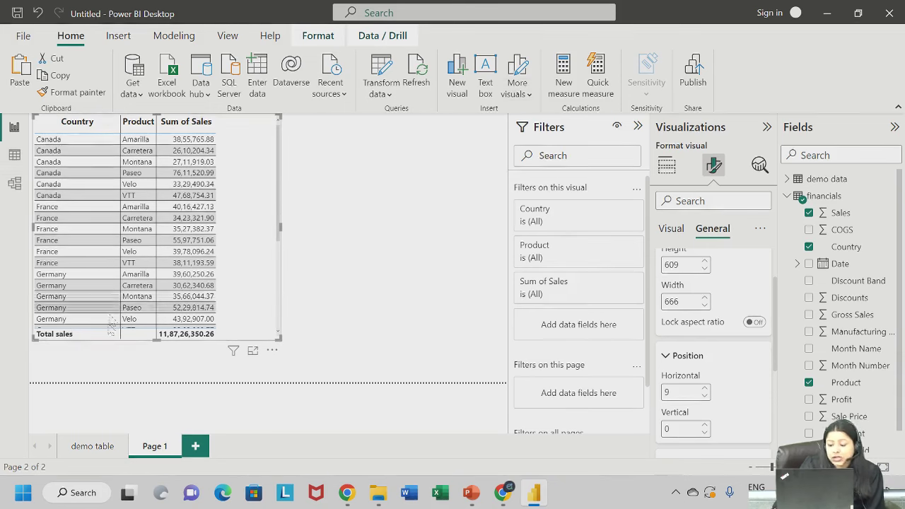
click(704, 390)
click(704, 389)
click(705, 390)
click(704, 389)
click(704, 389)
click(704, 389)
click(704, 388)
click(704, 388)
click(705, 389)
click(704, 389)
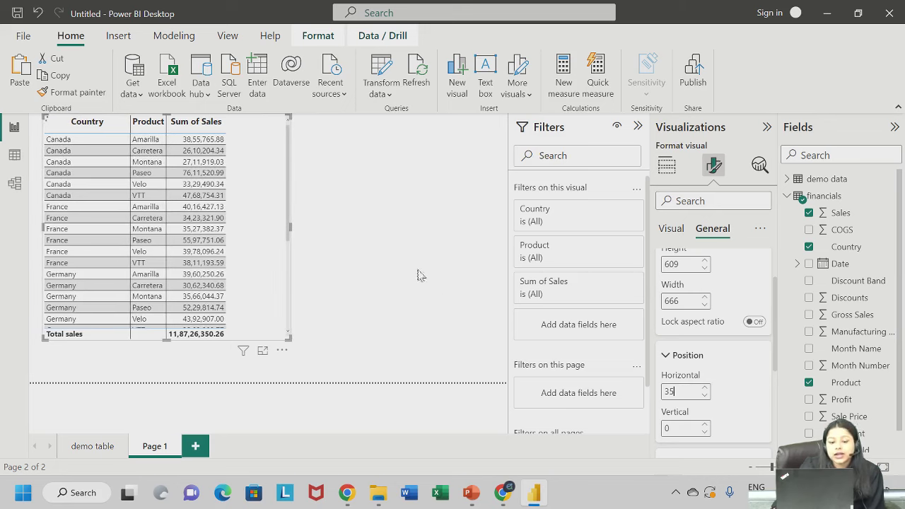
click(247, 124)
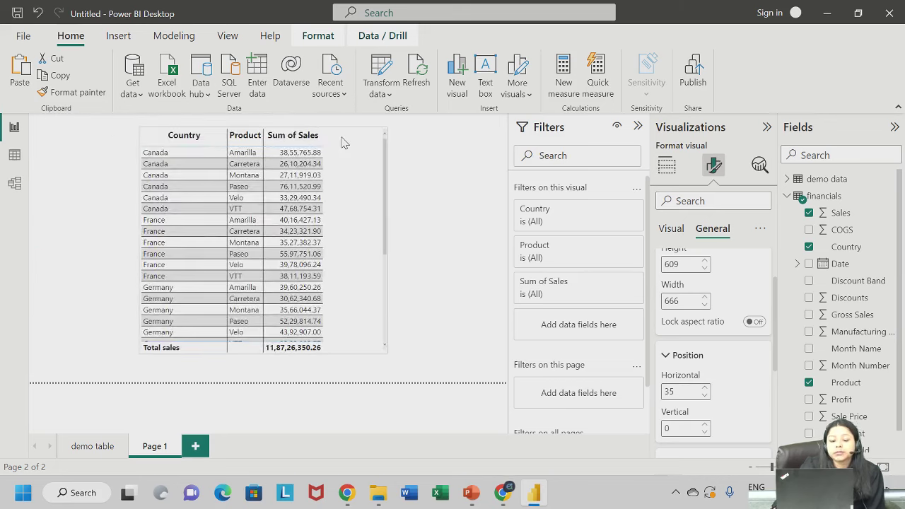
Drag the table toward the page centre, ending at horizontal 334 and vertical 55
drag(343, 143, 340, 140)
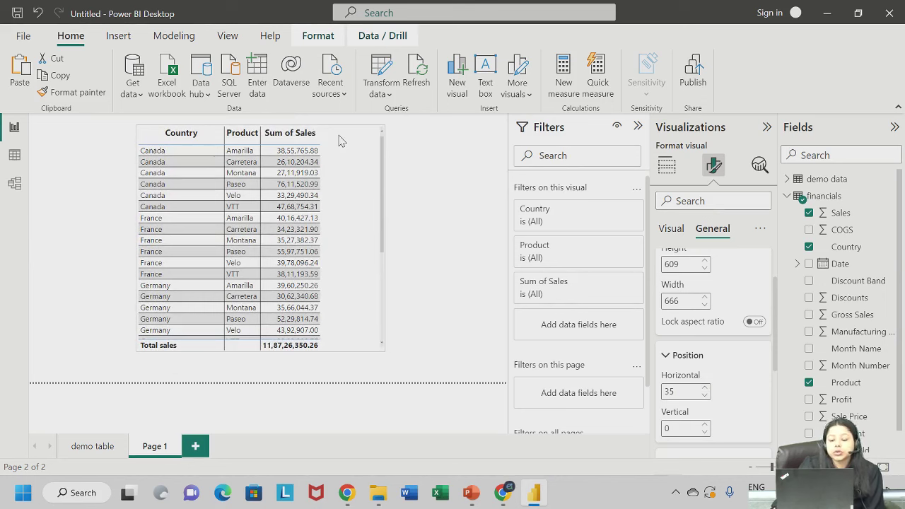
double_click(672, 391)
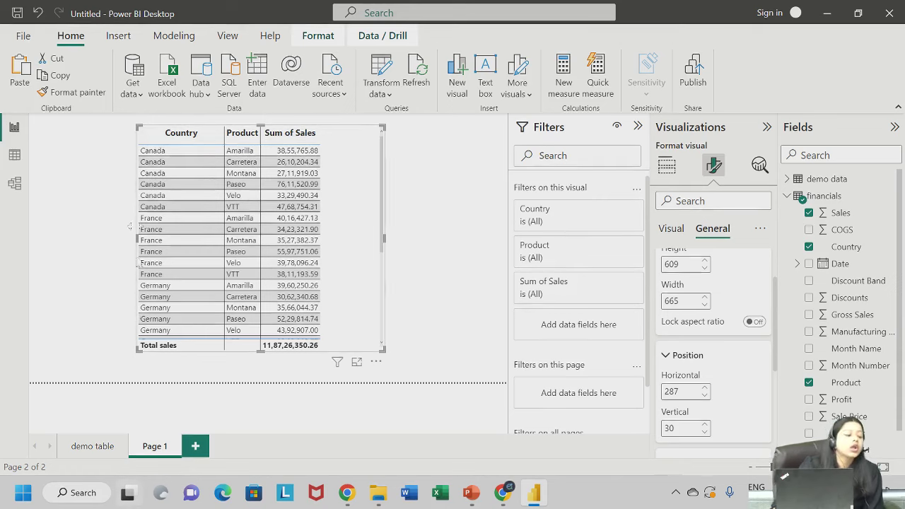
mouse_move(360, 149)
mouse_down()
mouse_move(256, 177)
mouse_move(317, 174)
mouse_move(375, 147)
mouse_move(373, 159)
mouse_up()
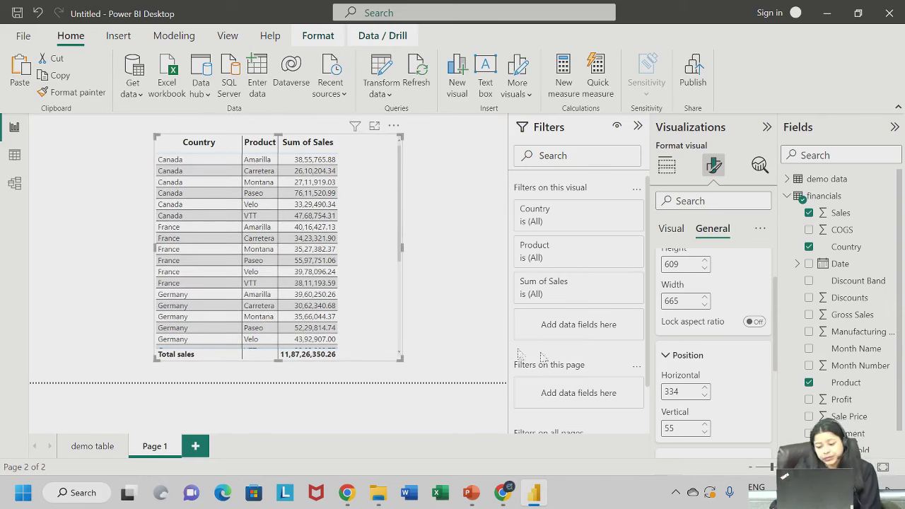
scroll(708, 416, down, 3)
Turn on the table title and raise its font size to 27
click(712, 371)
click(713, 369)
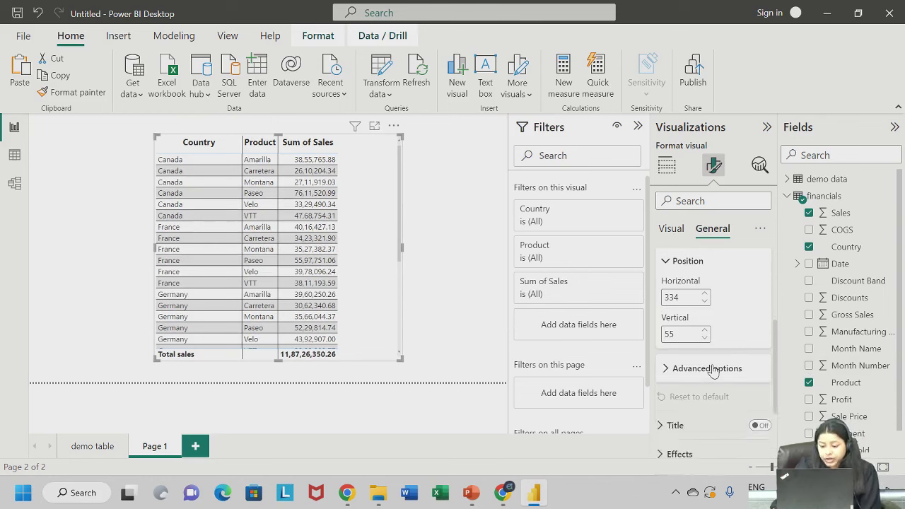
scroll(712, 369, down, 3)
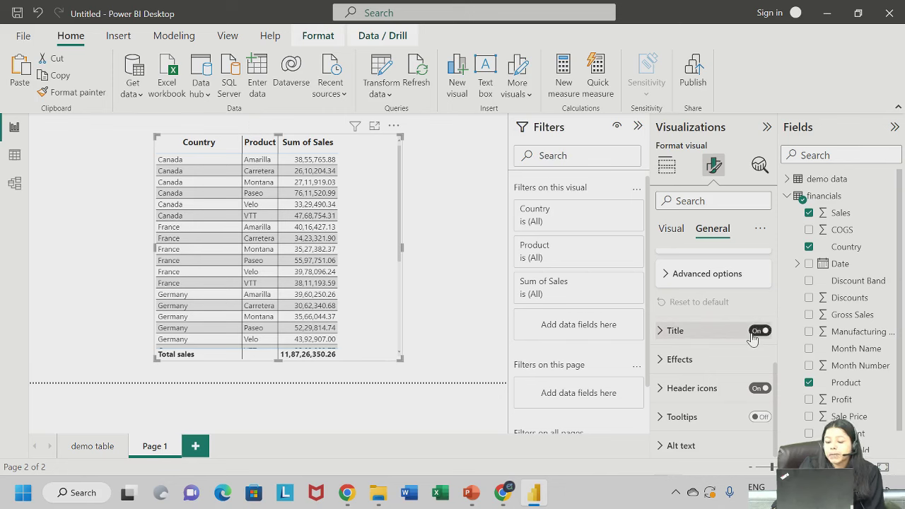
click(672, 330)
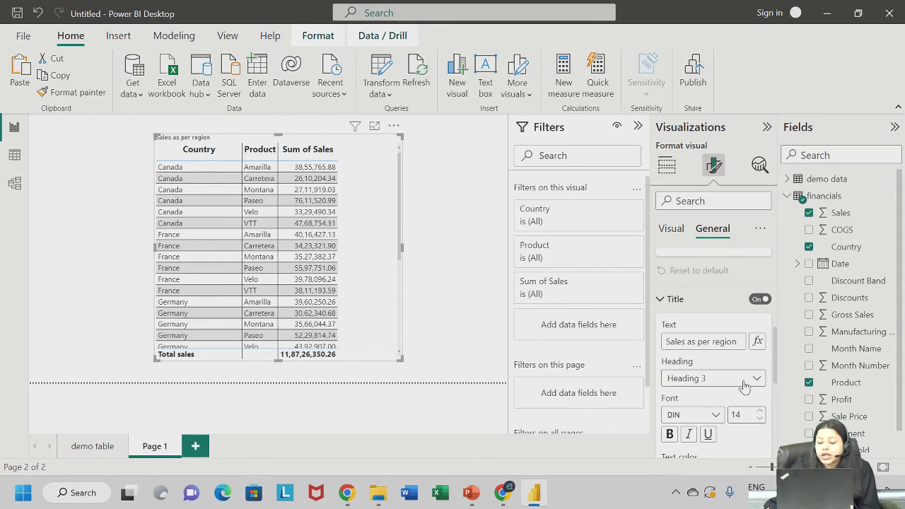
click(759, 413)
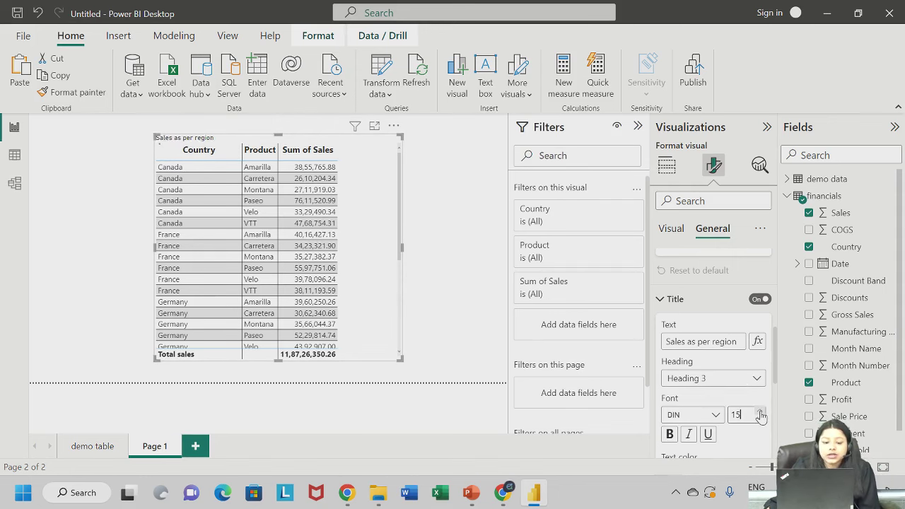
click(760, 413)
click(760, 413)
click(759, 413)
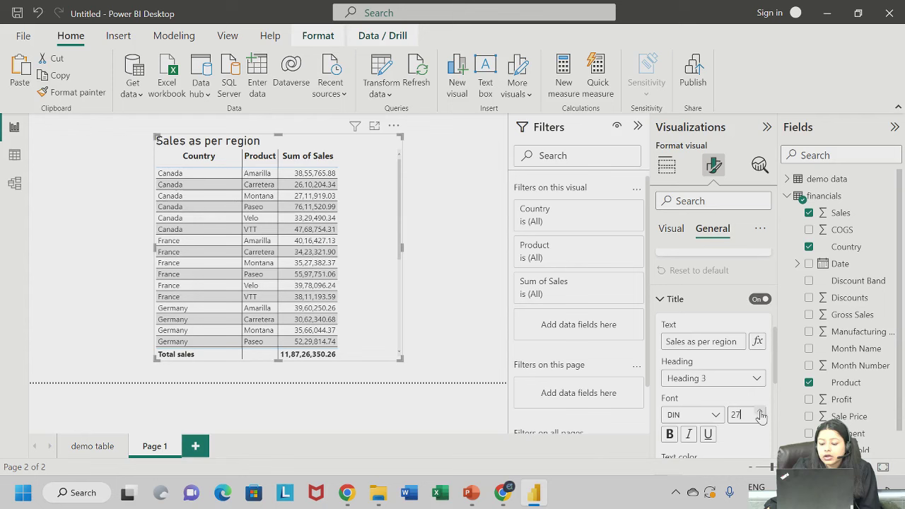
Left-align the 'Sales as per region' title and make it bold
scroll(707, 434, down, 3)
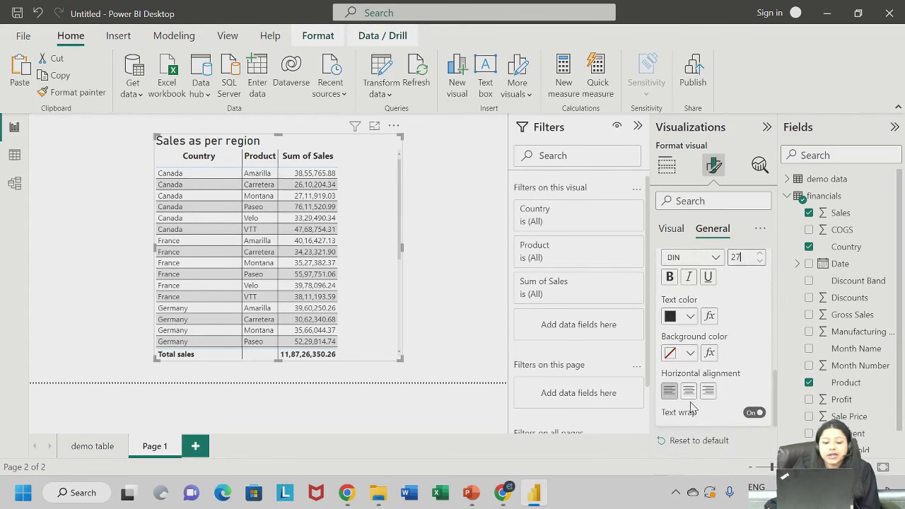
click(688, 390)
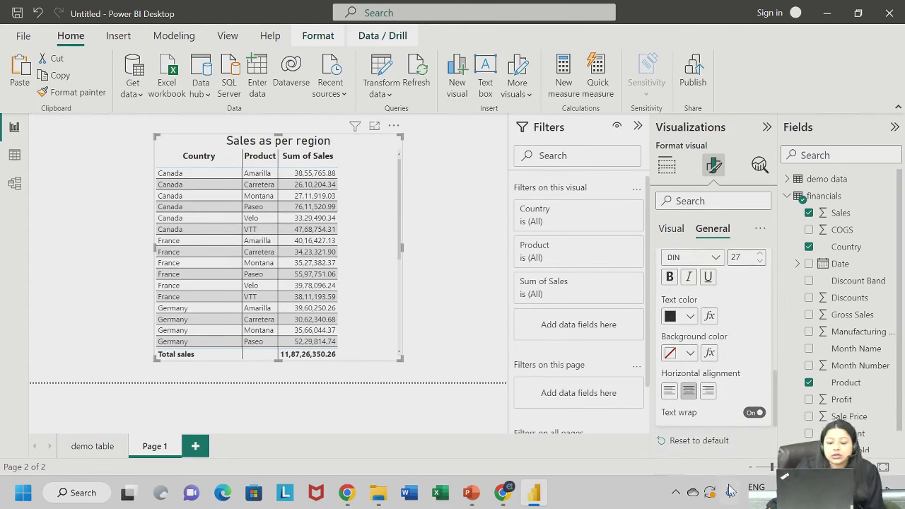
click(669, 390)
scroll(671, 389, up, 2)
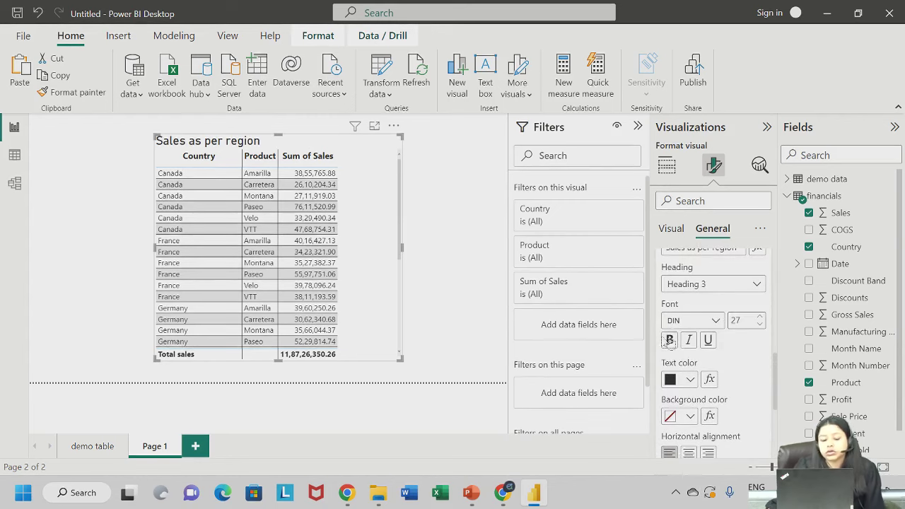
click(669, 340)
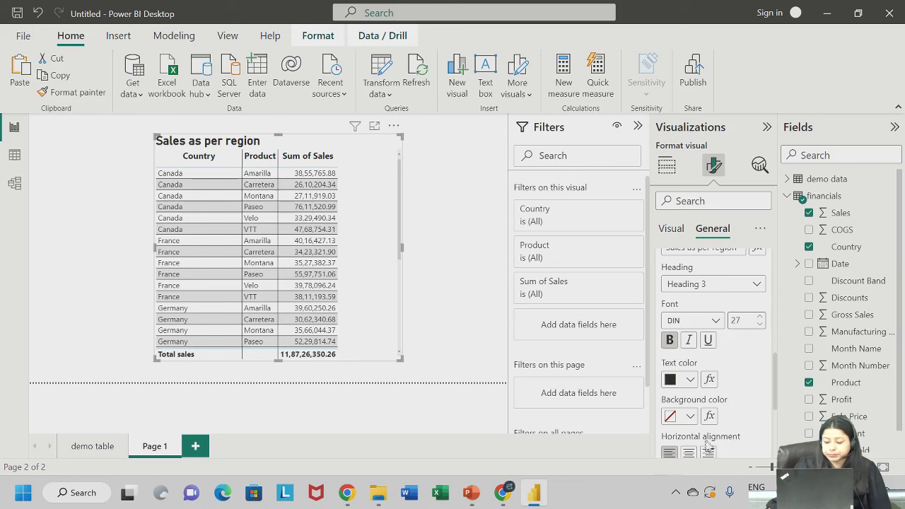
scroll(735, 417, down, 3)
scroll(736, 417, down, 2)
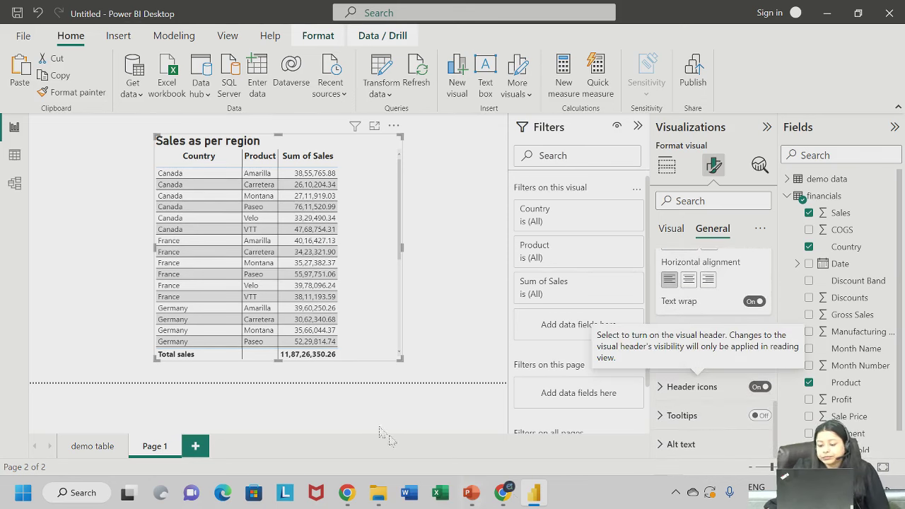
scroll(711, 324, up, 3)
scroll(710, 324, up, 2)
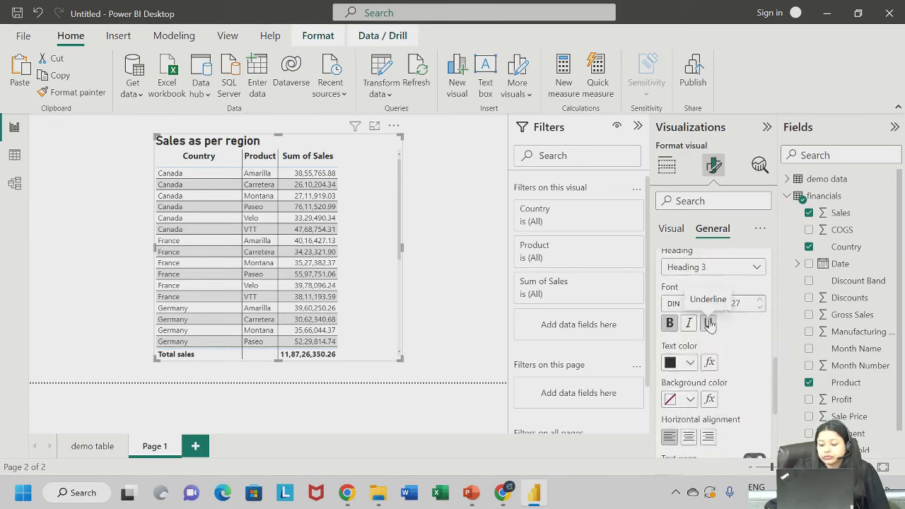
scroll(712, 346, down, 4)
click(711, 357)
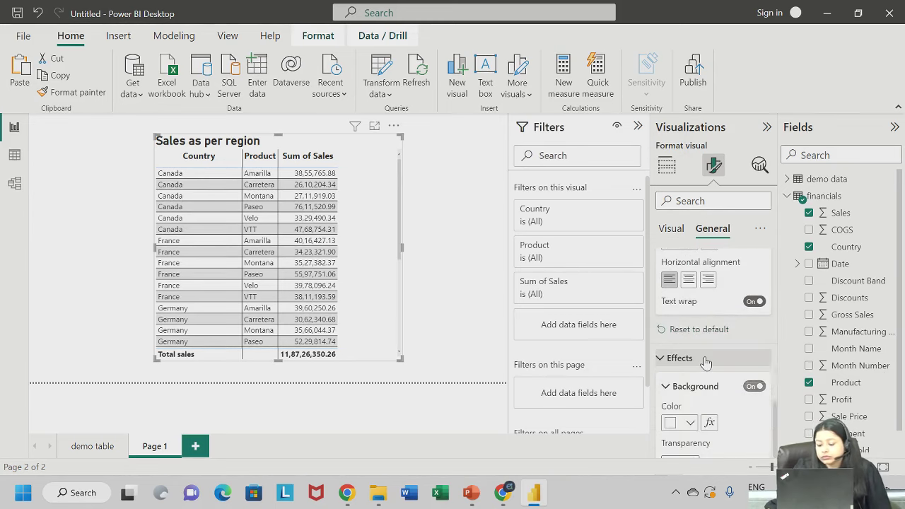
scroll(712, 350, down, 2)
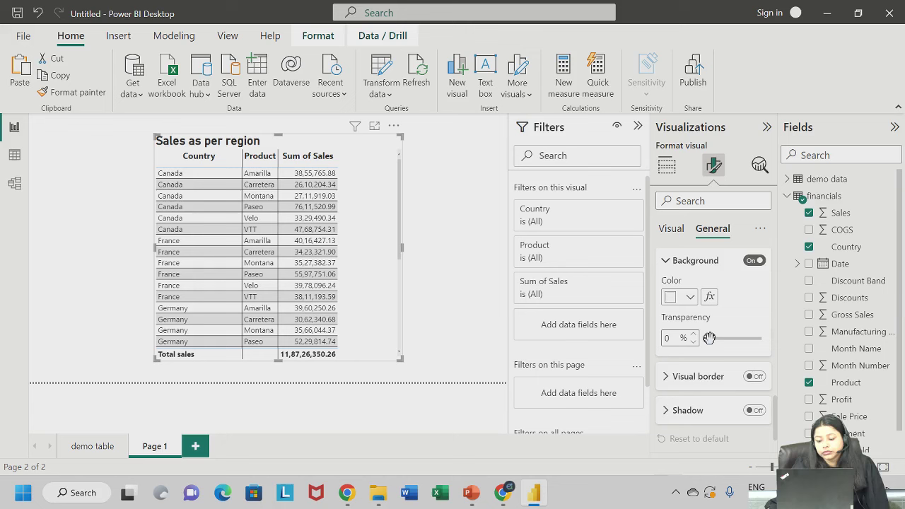
scroll(709, 338, up, 2)
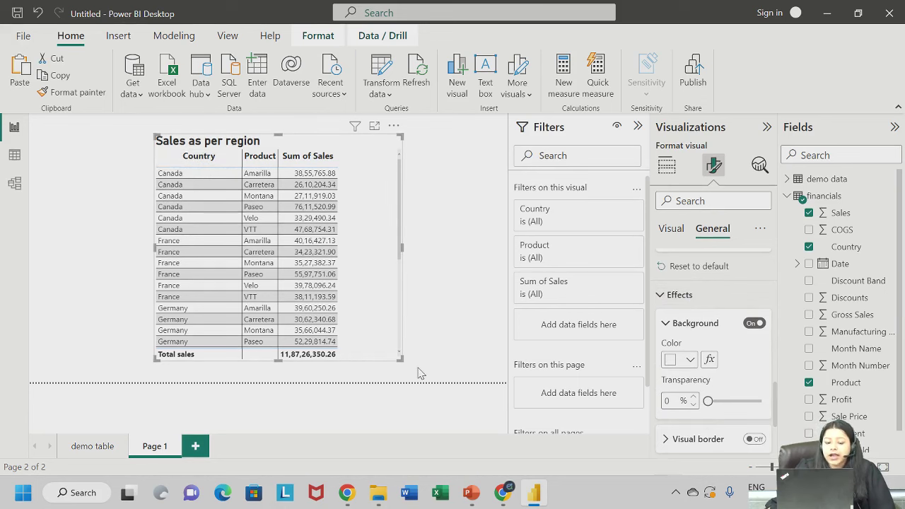
click(690, 360)
click(719, 298)
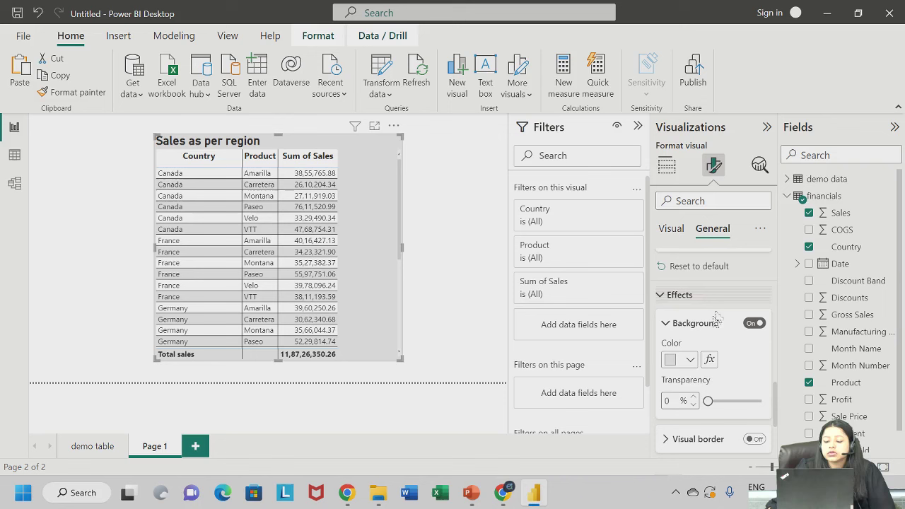
click(691, 360)
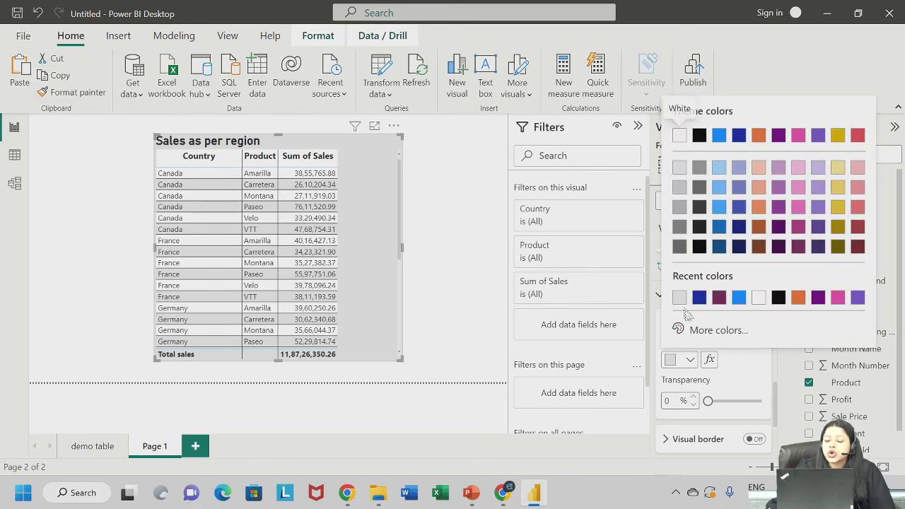
click(760, 300)
scroll(686, 399, down, 1)
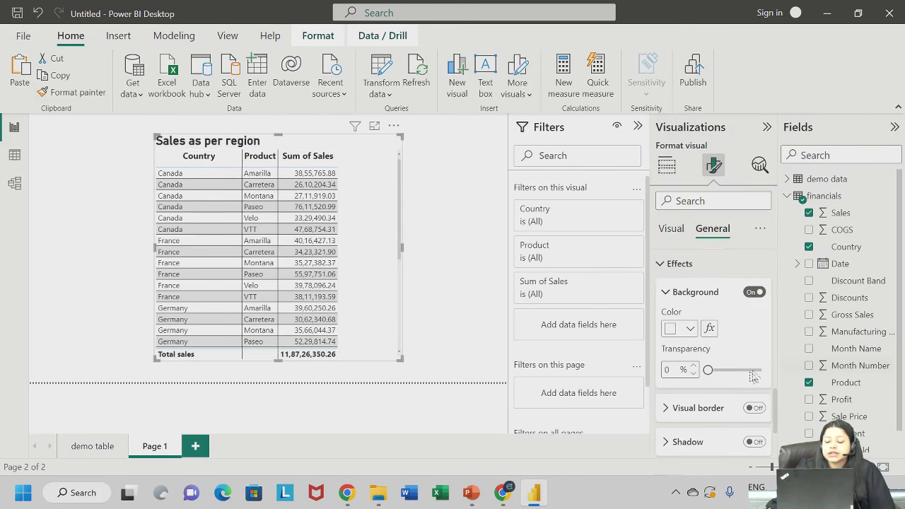
scroll(698, 374, down, 2)
click(704, 345)
click(704, 346)
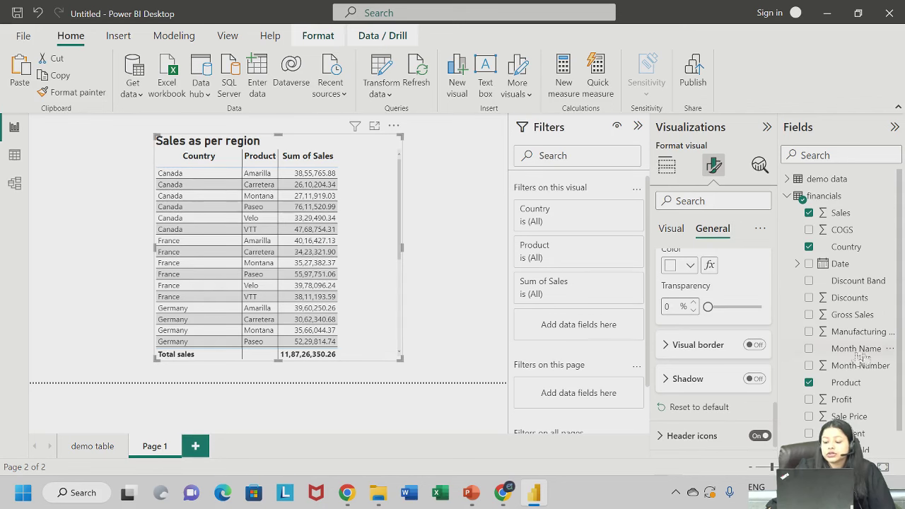
Enable Visual border on the Sales as per region table with Rounded corners of 8 px
click(754, 345)
scroll(687, 339, down, 2)
click(690, 297)
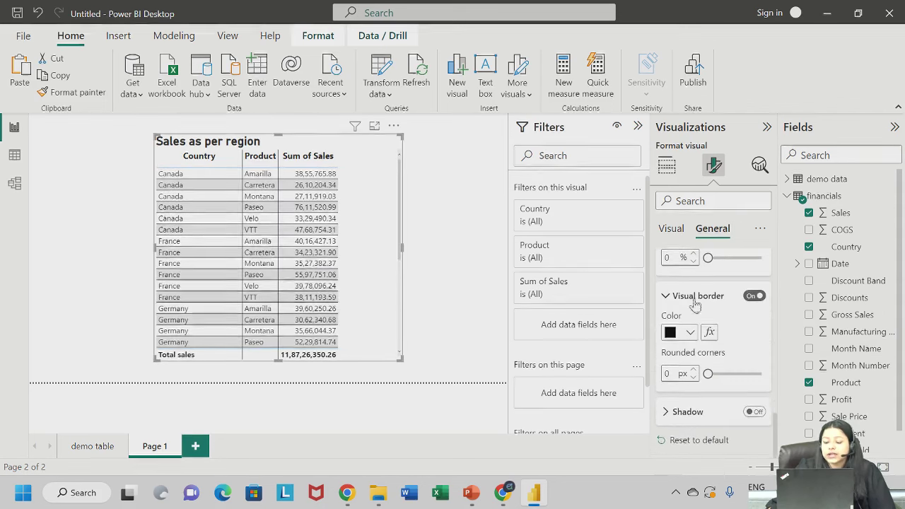
click(693, 370)
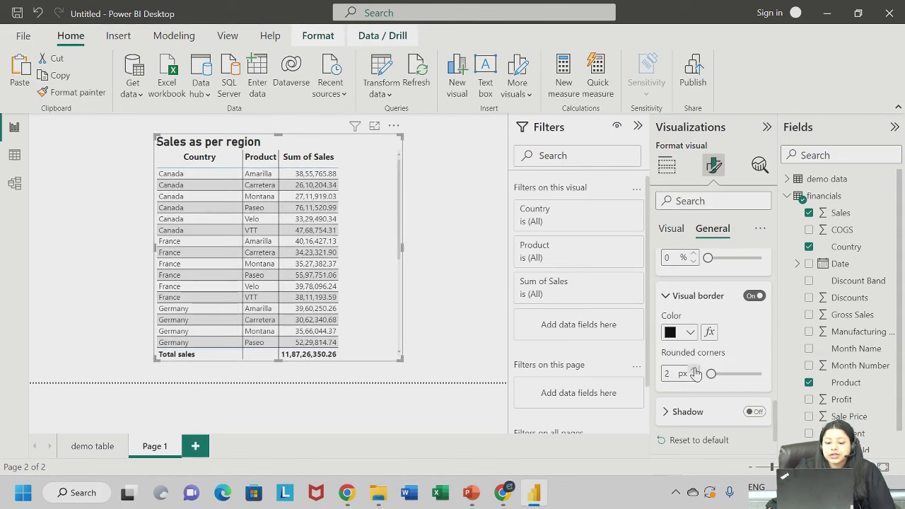
click(694, 370)
click(693, 370)
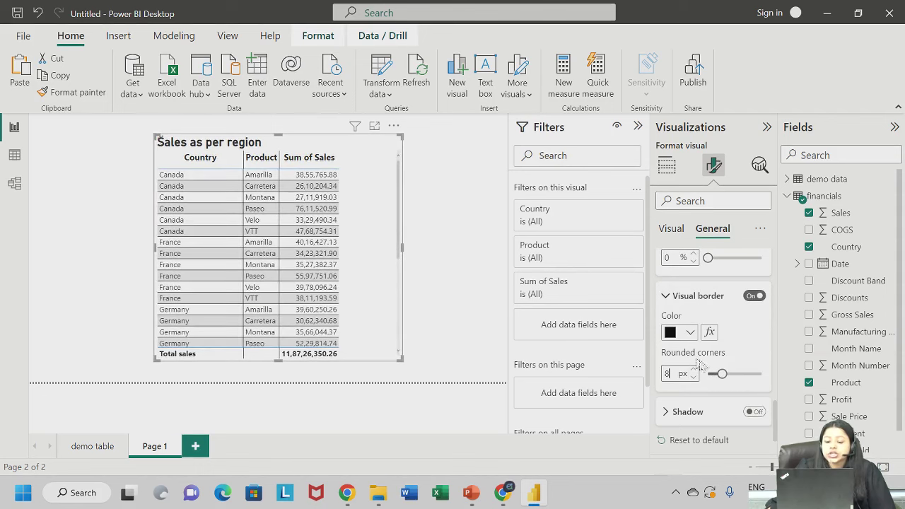
click(414, 244)
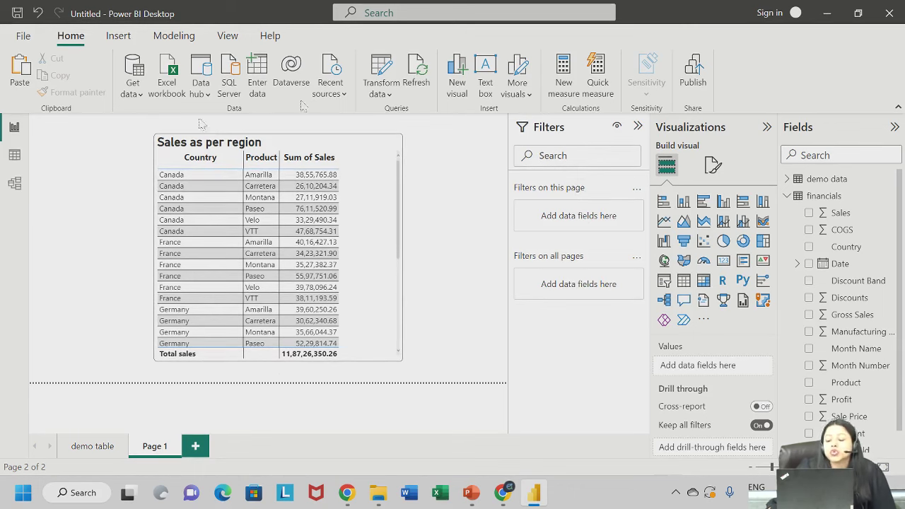
Sort the table ascending by Sum of Sales so it starts at 18,39,839.55
click(714, 165)
click(309, 157)
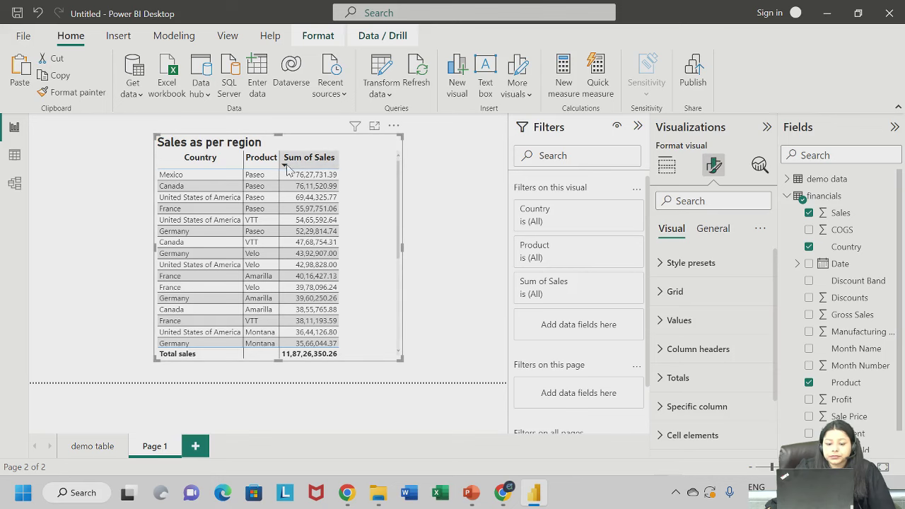
click(304, 164)
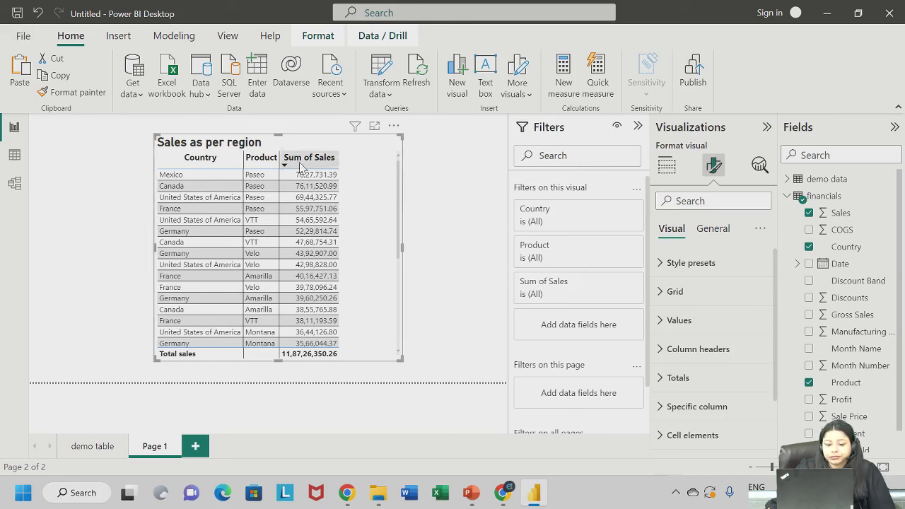
right_click(301, 168)
click(287, 175)
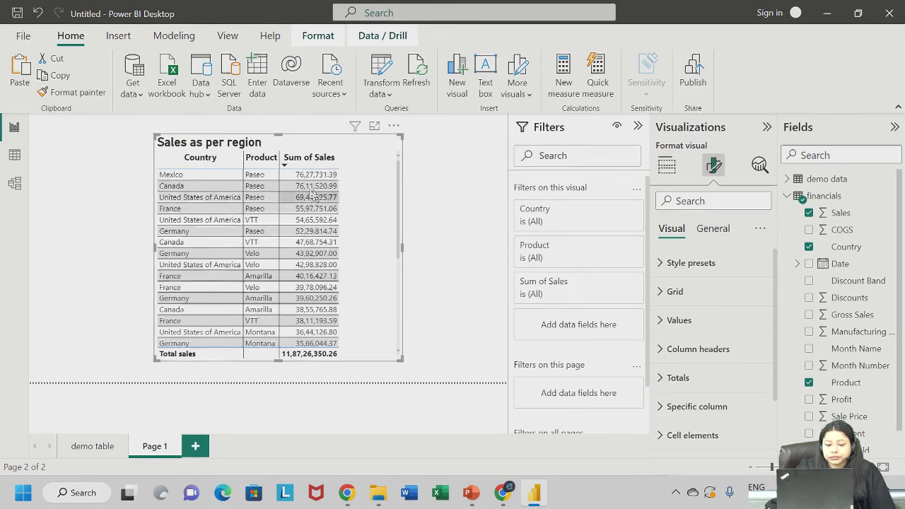
click(289, 170)
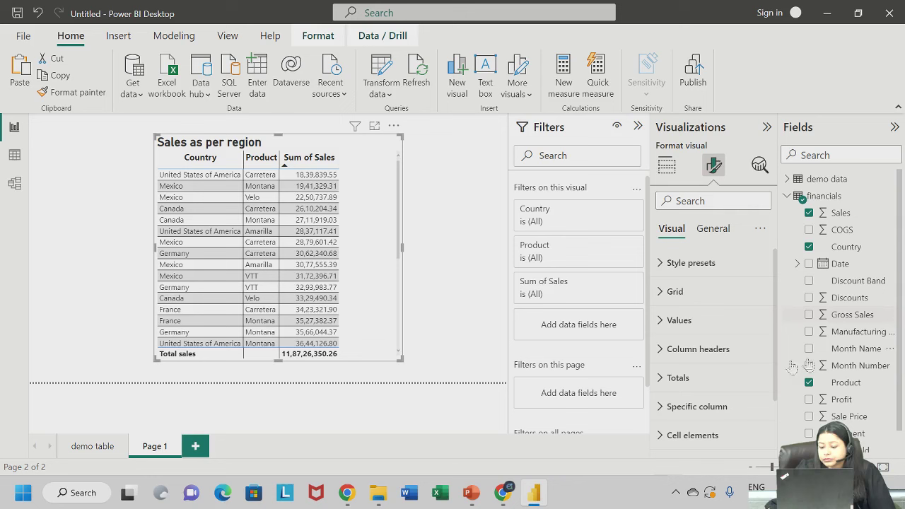
Expand the title settings and set the title heading level to Heading 2
click(711, 231)
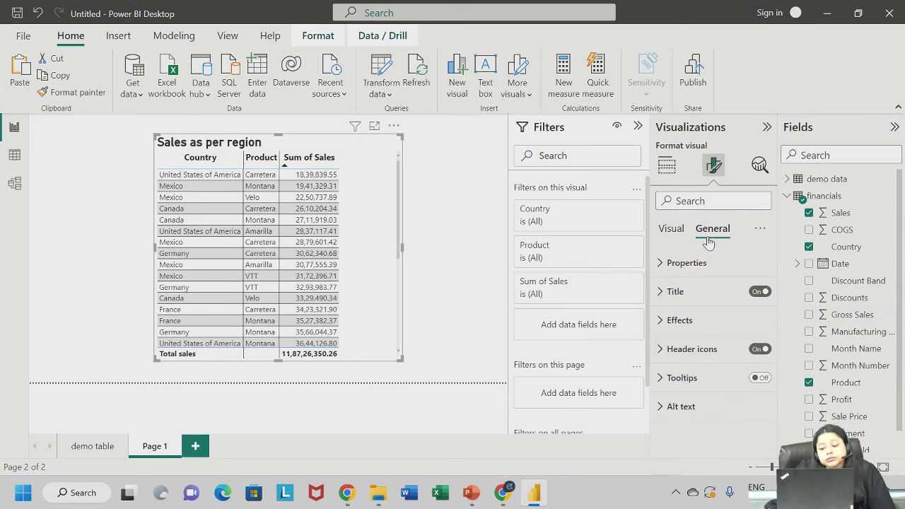
click(675, 292)
scroll(704, 332, down, 2)
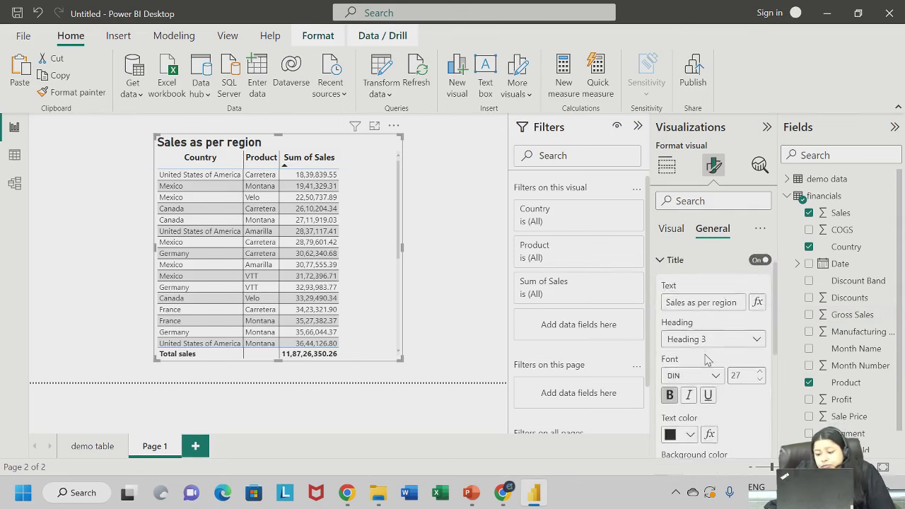
scroll(707, 339, up, 2)
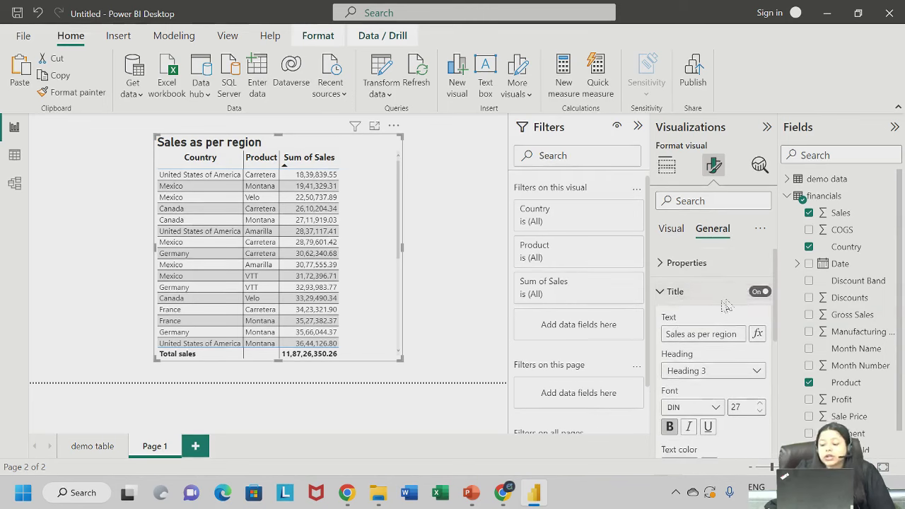
scroll(756, 294, down, 1)
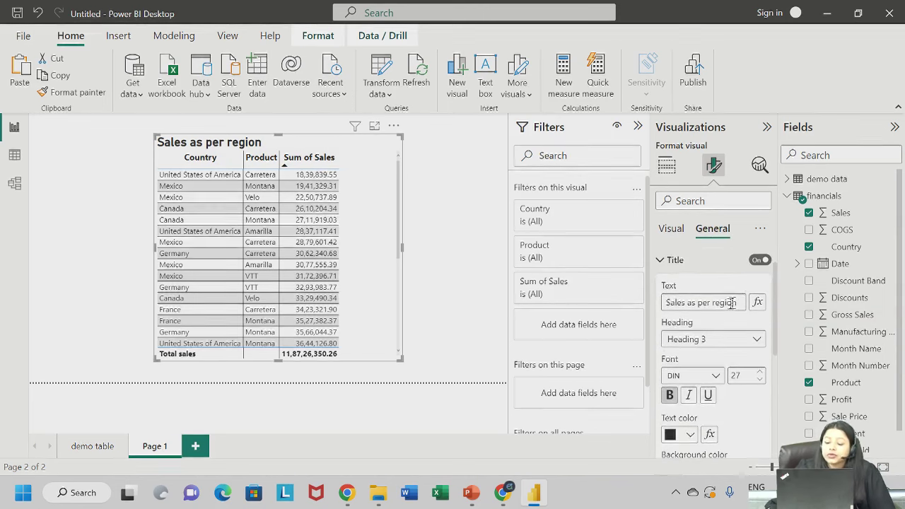
drag(727, 302, 629, 308)
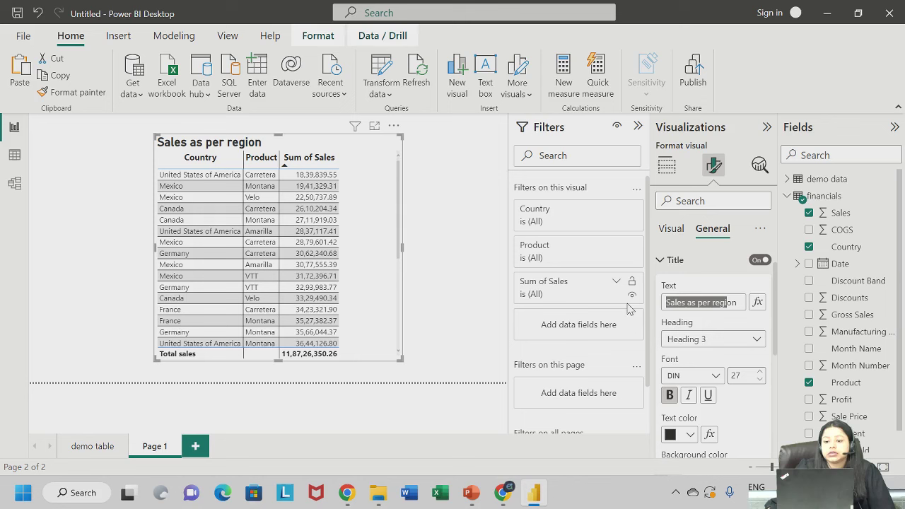
click(714, 334)
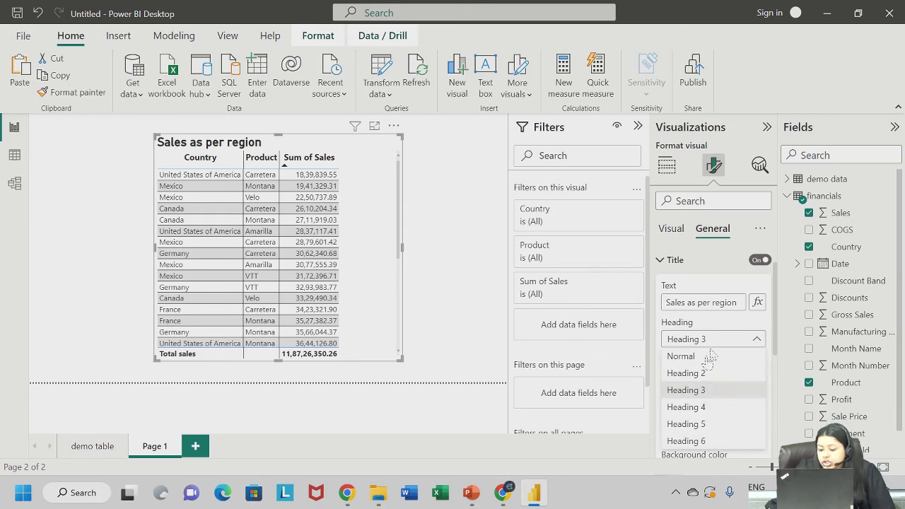
click(698, 409)
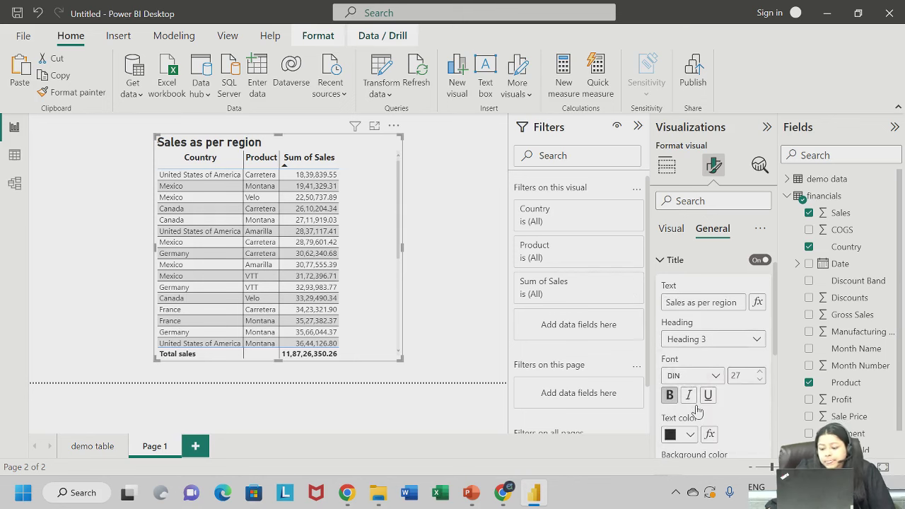
click(714, 339)
click(701, 391)
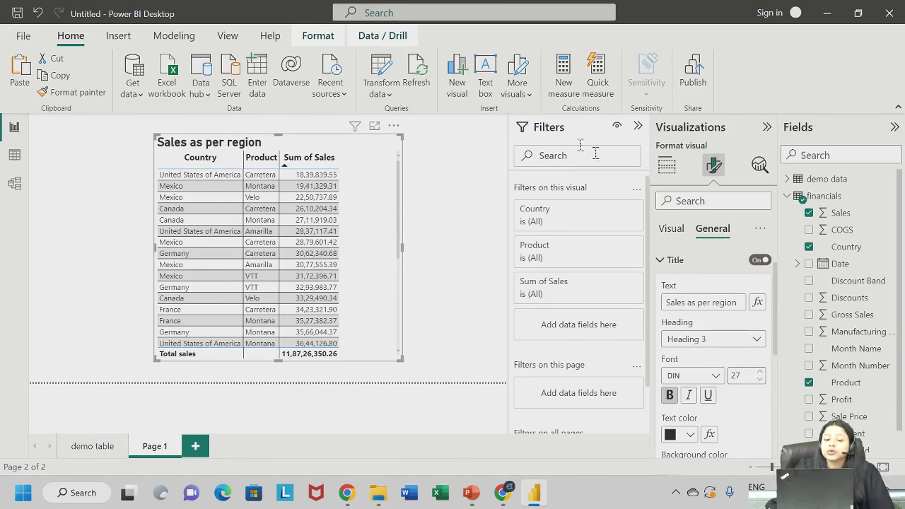
click(691, 341)
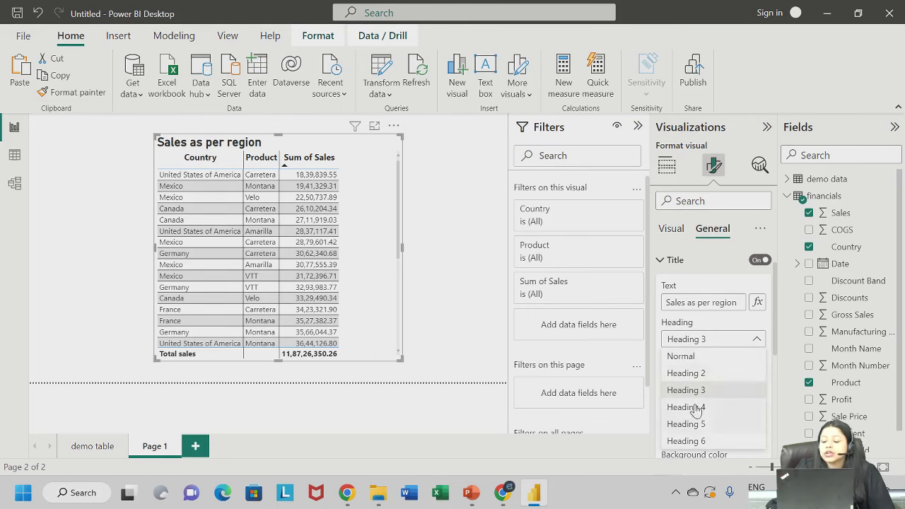
click(697, 375)
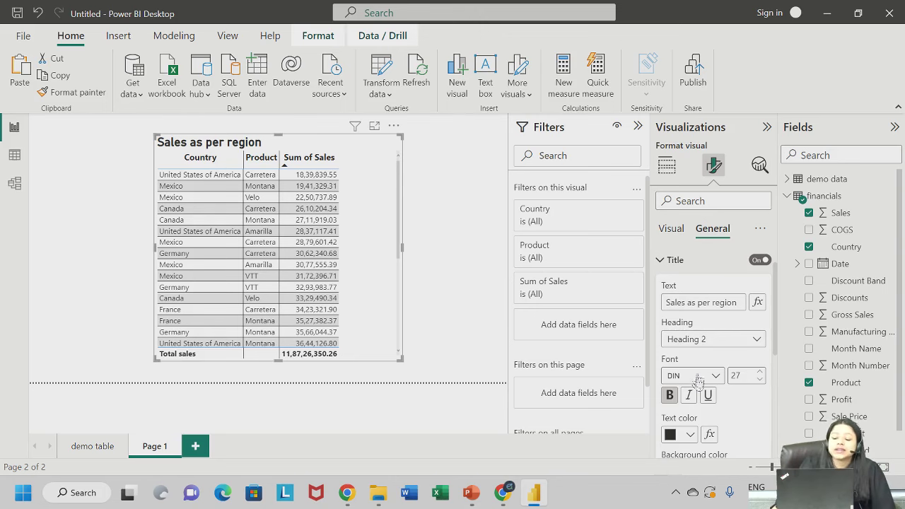
click(727, 339)
click(699, 380)
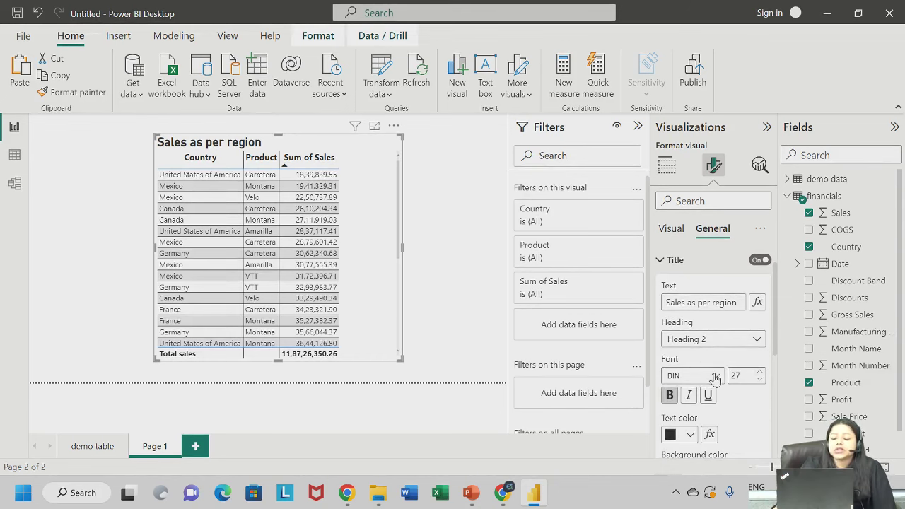
Change the title font to Arial Black, keeping Heading 2 as the heading level
click(715, 380)
click(692, 166)
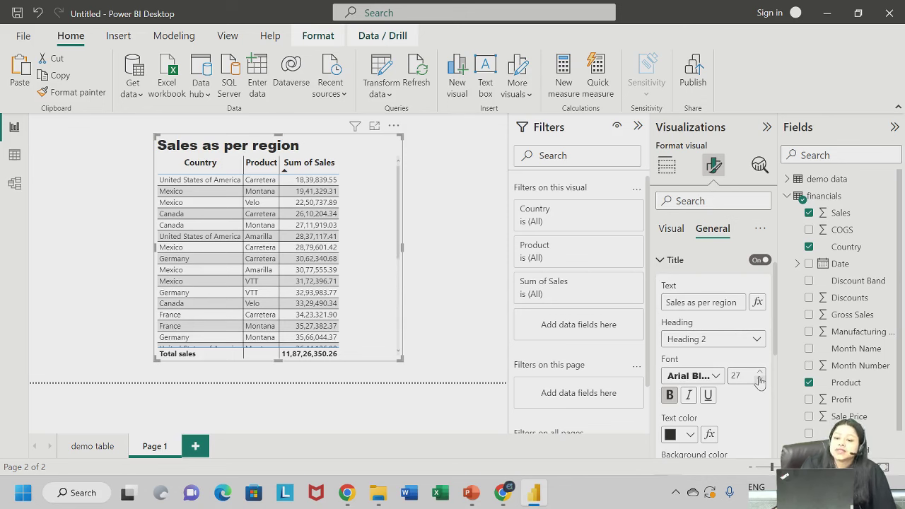
click(682, 341)
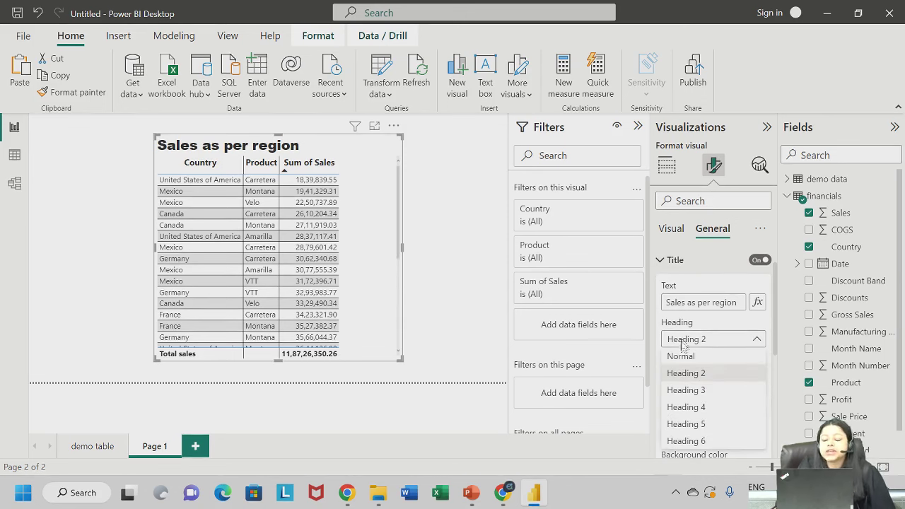
click(698, 374)
click(708, 340)
click(706, 374)
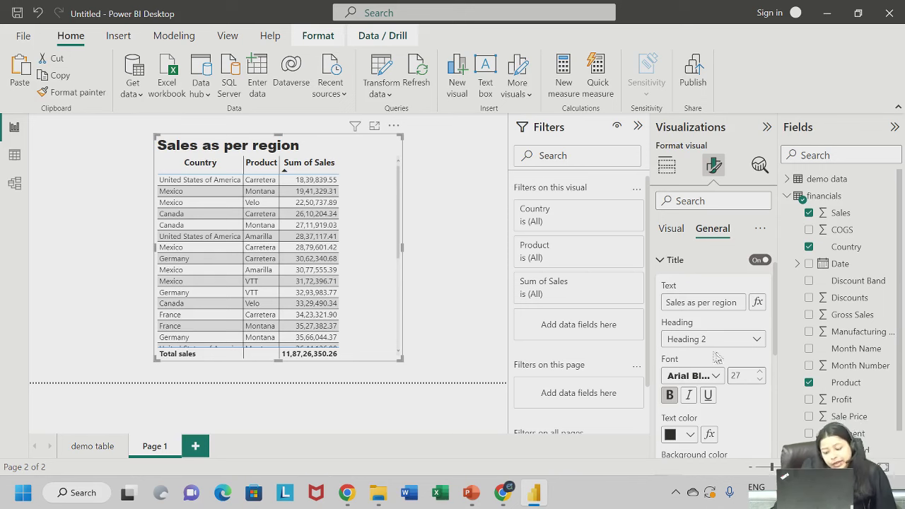
scroll(698, 396, down, 2)
scroll(693, 387, down, 2)
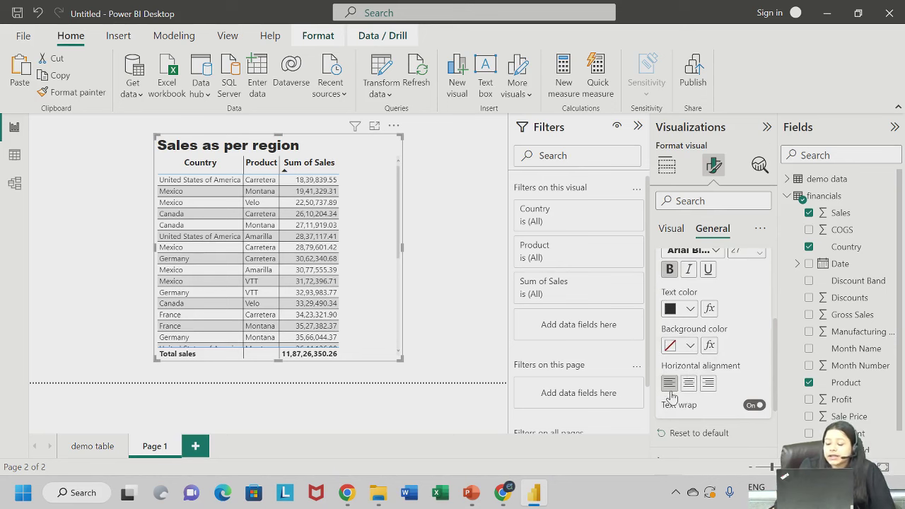
Set the header icons' border colour to the recent dark blue, leaving the background white
scroll(672, 398, down, 3)
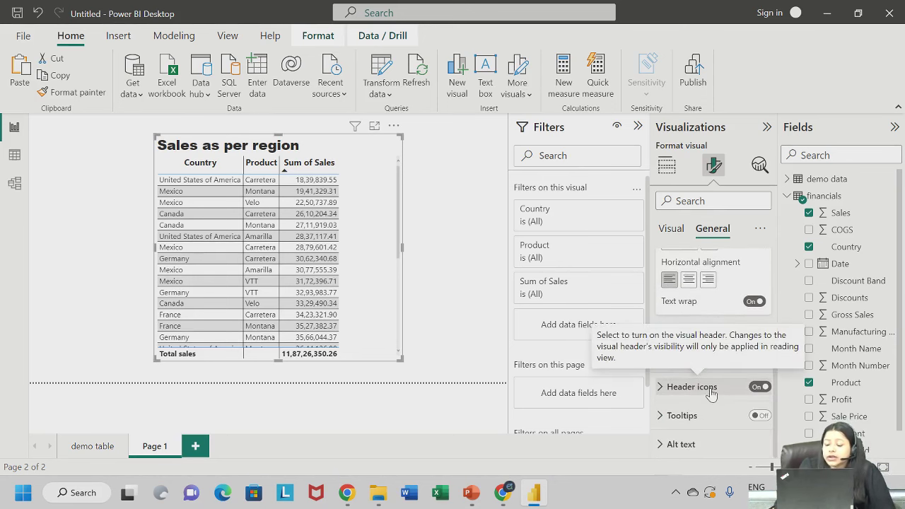
click(711, 394)
scroll(710, 392, down, 2)
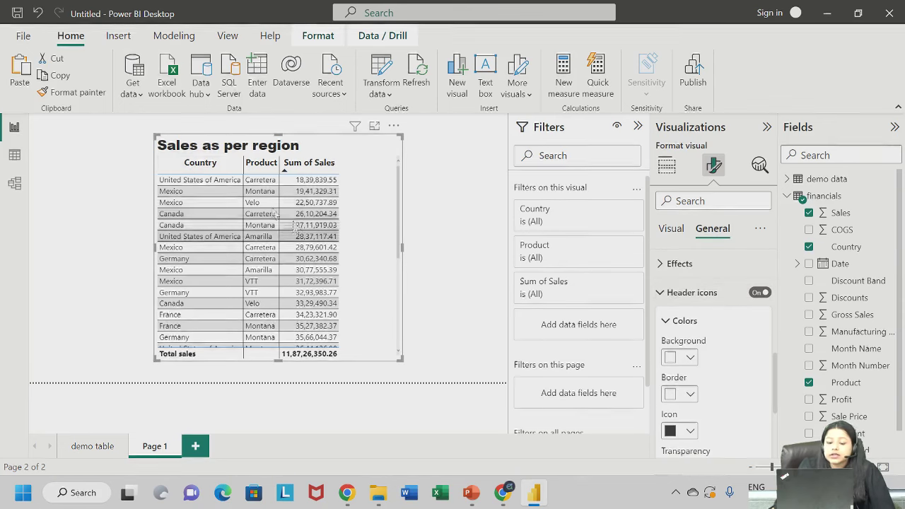
scroll(712, 377, down, 1)
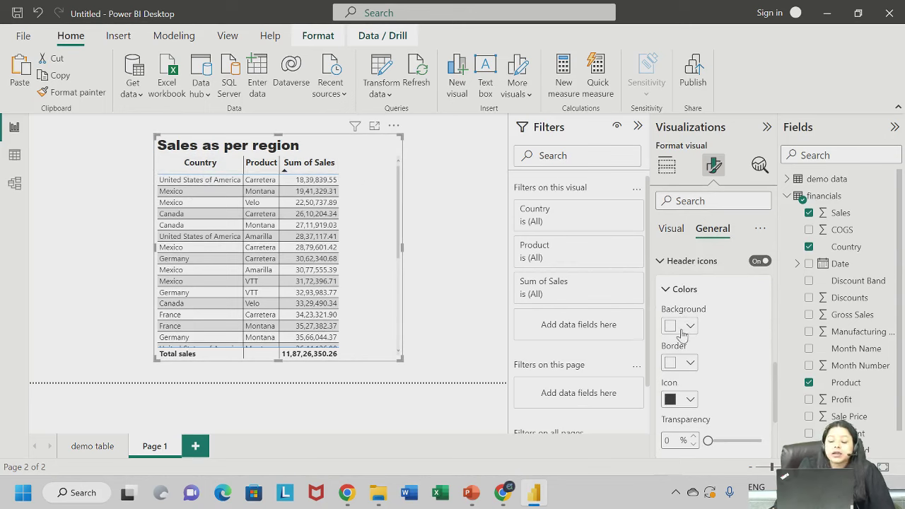
click(689, 363)
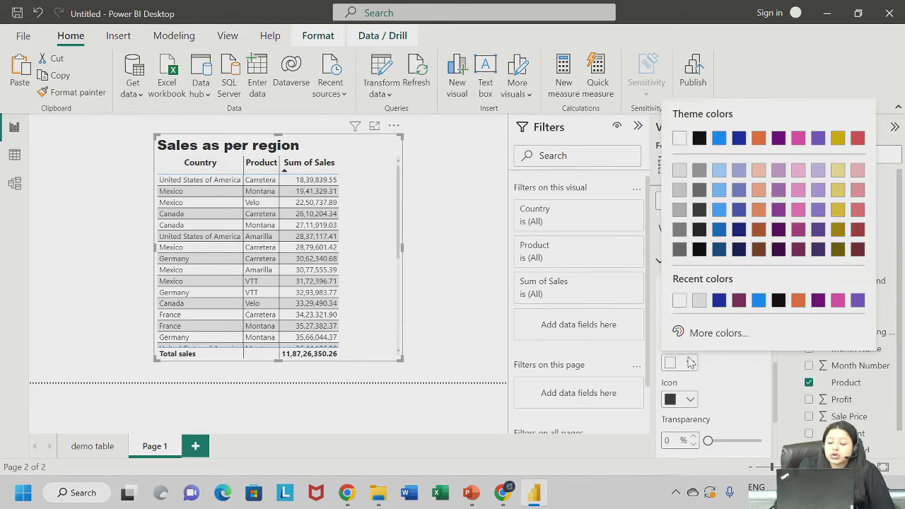
click(719, 300)
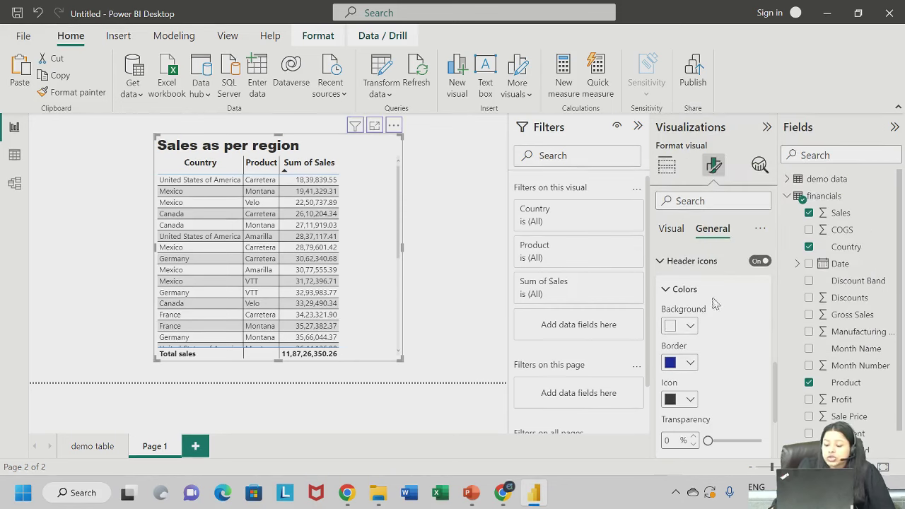
scroll(714, 304, down, 3)
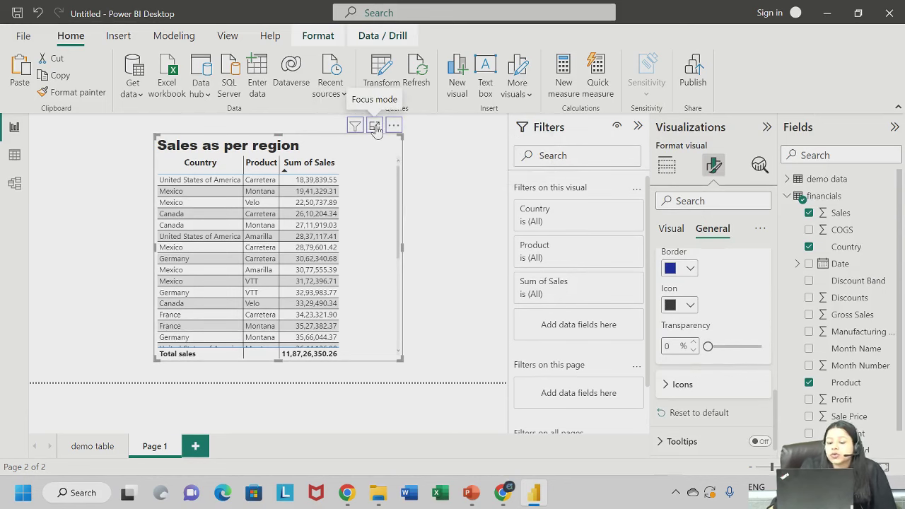
click(376, 128)
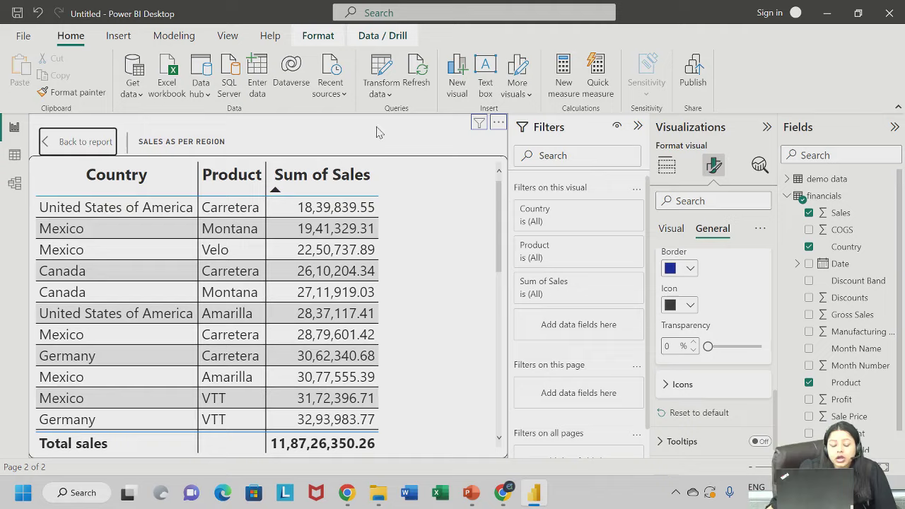
scroll(290, 290, down, 3)
scroll(304, 311, up, 10)
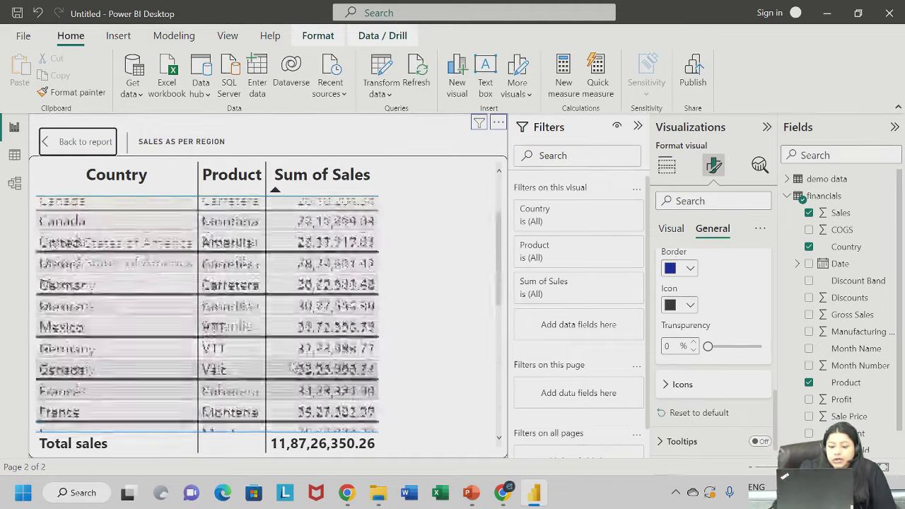
scroll(327, 341, down, 5)
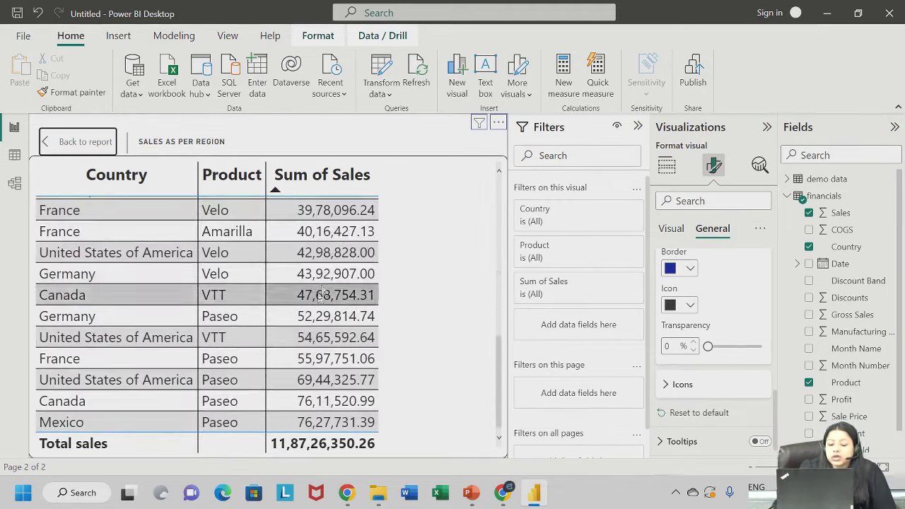
scroll(170, 347, up, 10)
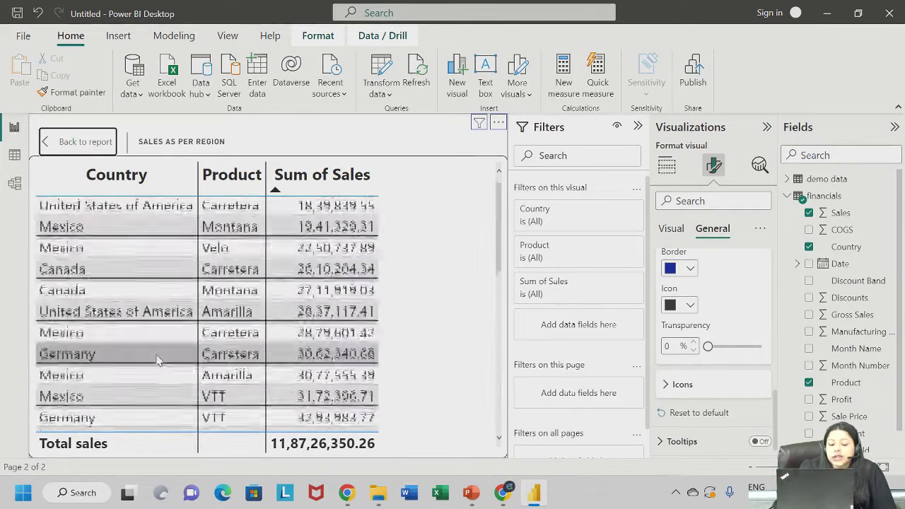
scroll(168, 347, down, 4)
scroll(170, 347, down, 3)
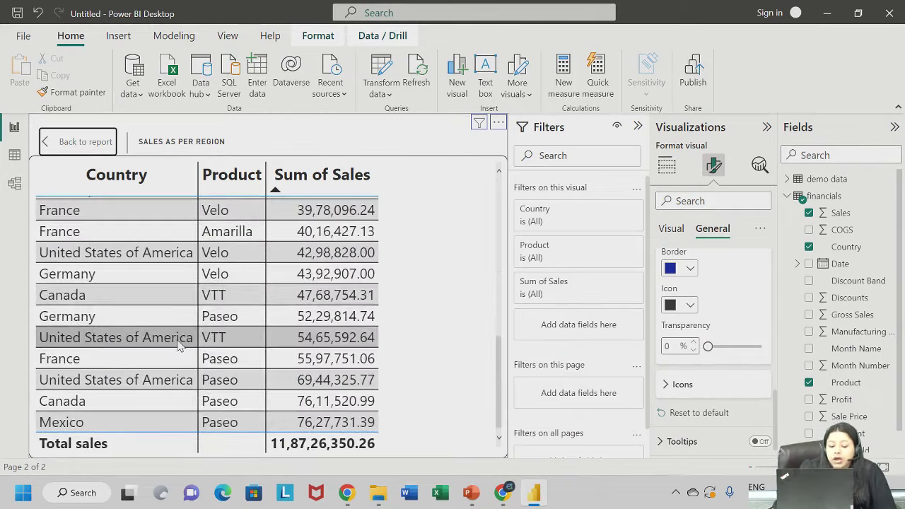
scroll(247, 344, up, 10)
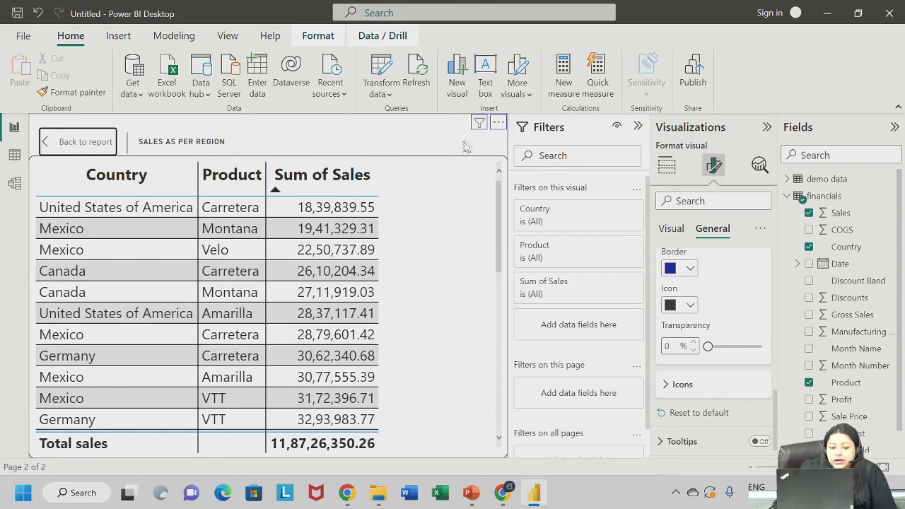
click(78, 142)
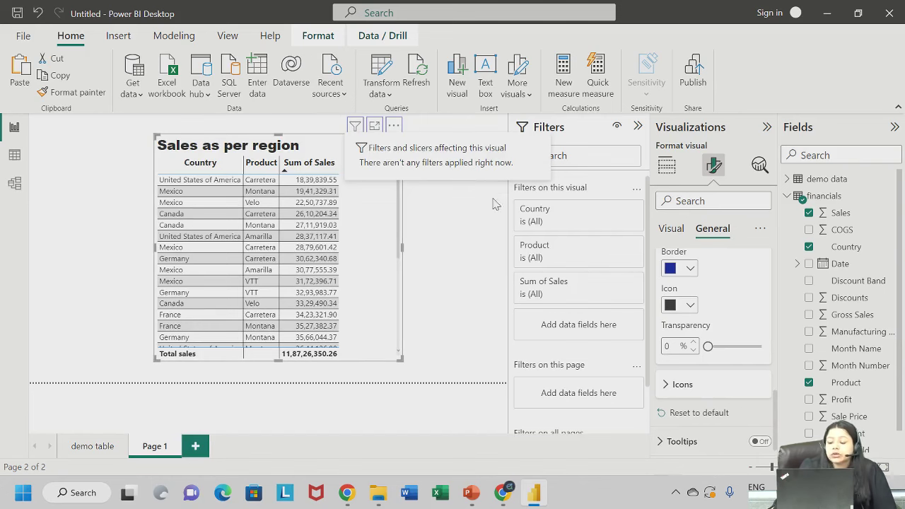
Open and dismiss the table visual's More options menu
scroll(712, 331, up, 2)
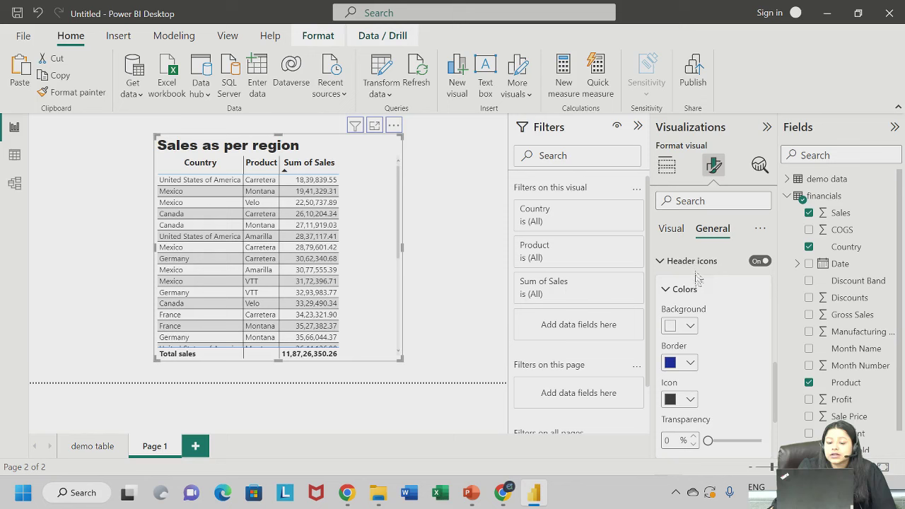
click(394, 125)
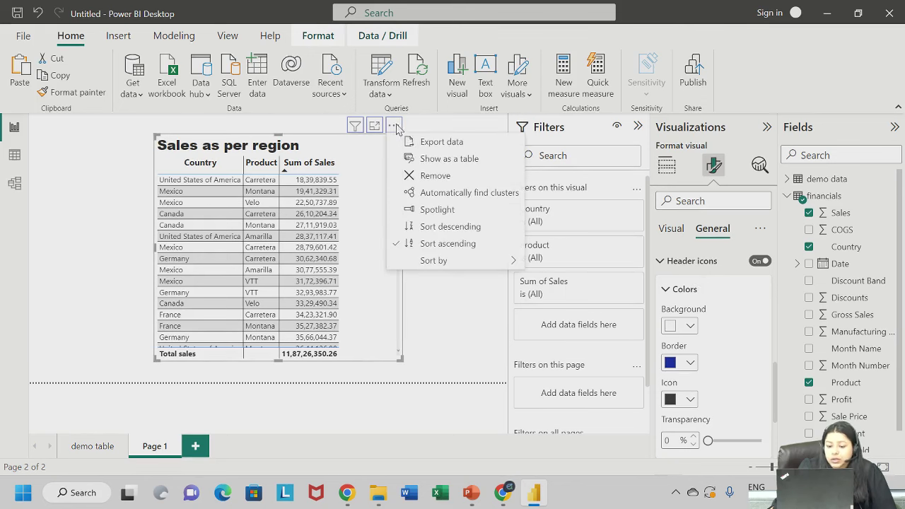
key(Escape)
scroll(708, 361, down, 3)
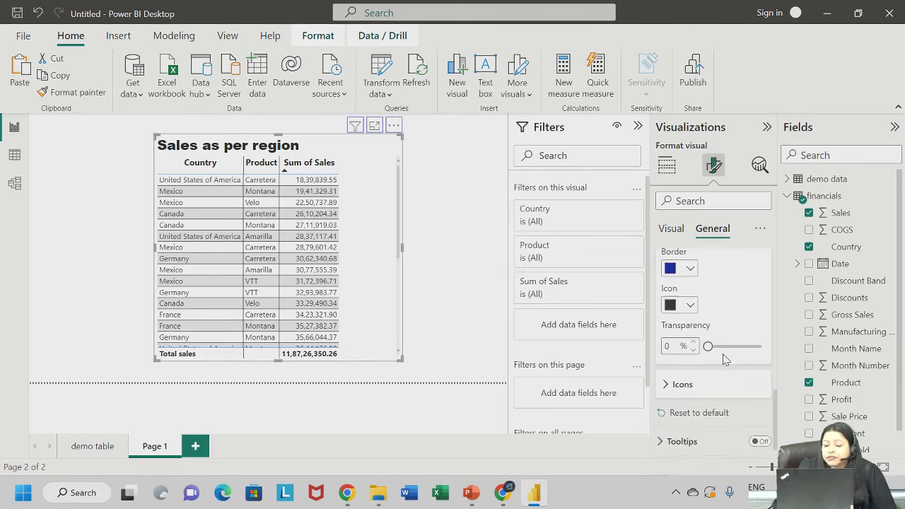
scroll(708, 361, down, 3)
scroll(703, 353, up, 3)
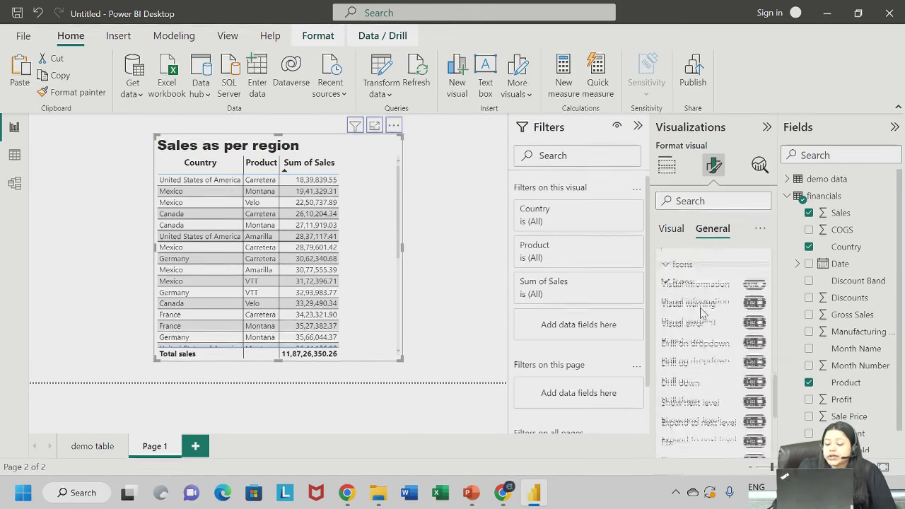
scroll(696, 363, down, 4)
scroll(697, 346, up, 3)
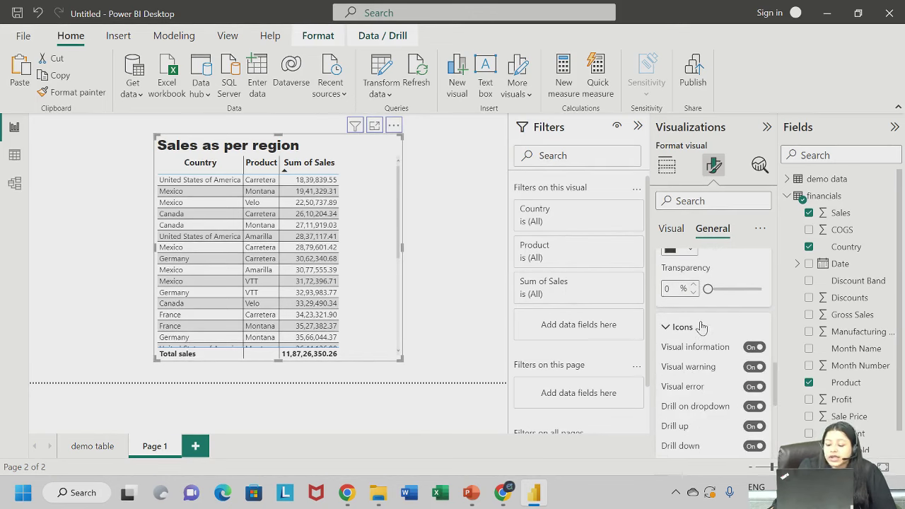
Collapse the Icons group, then use Collapse all categories in the Format pane
click(701, 325)
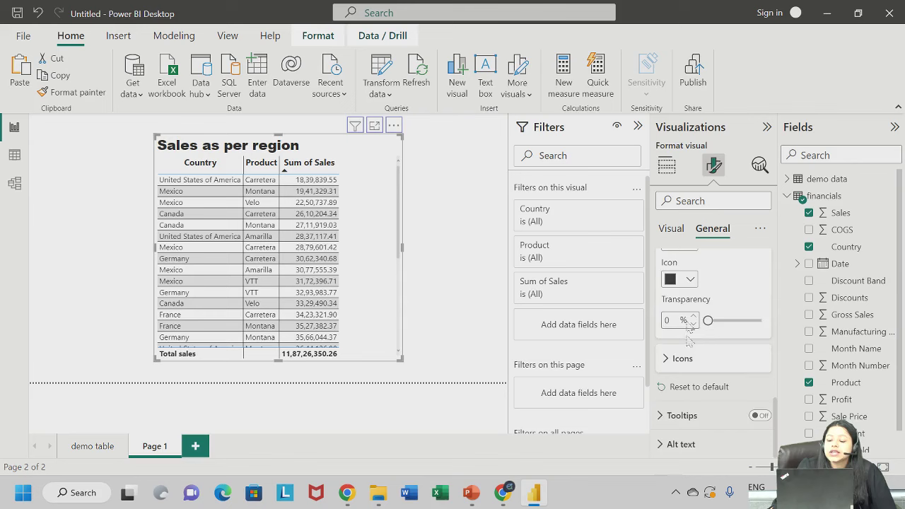
scroll(711, 318, up, 4)
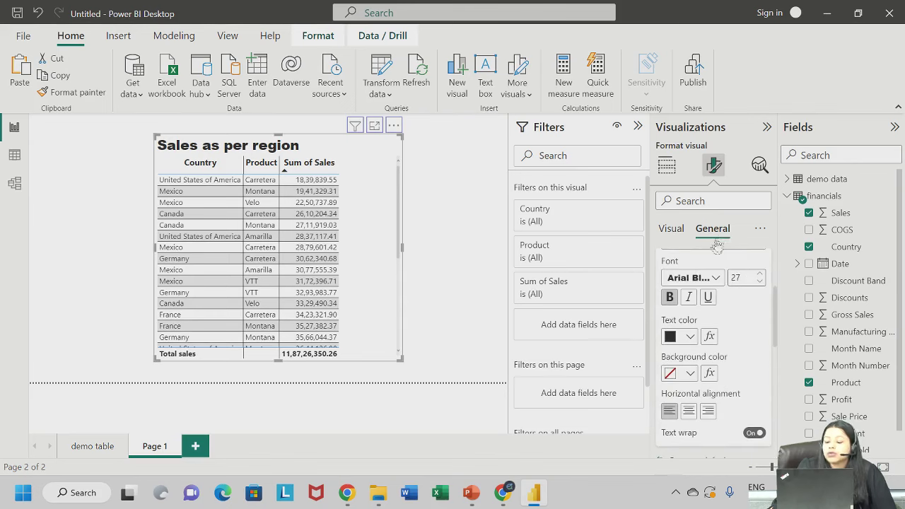
click(760, 229)
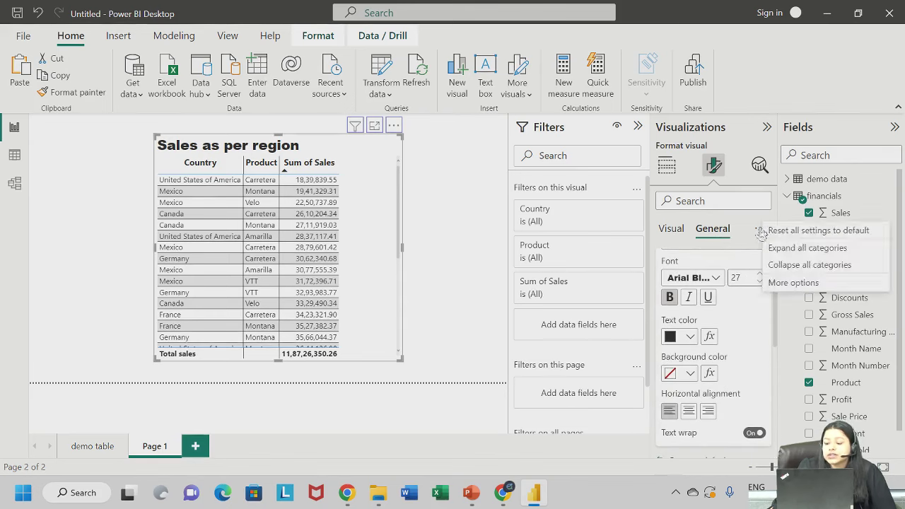
click(771, 271)
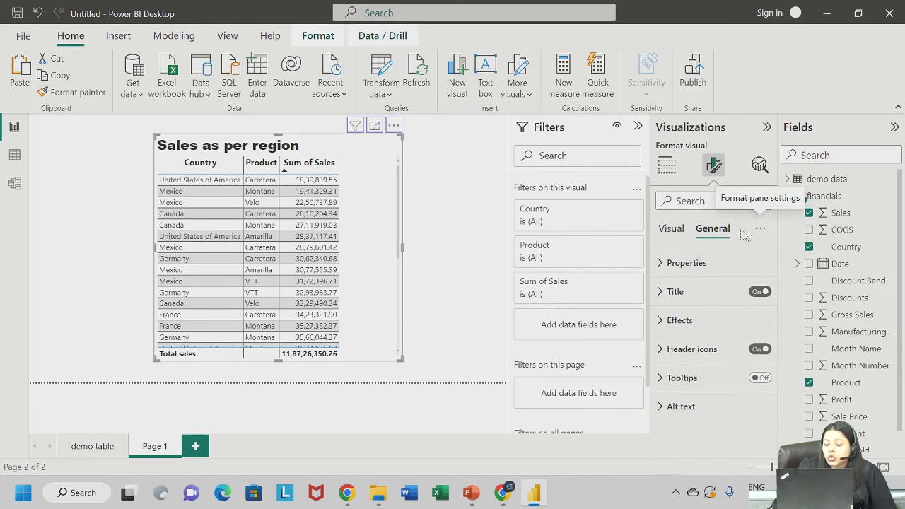
Expand the table's Alt text settings, then switch the Format pane to the table's Visual settings
click(680, 406)
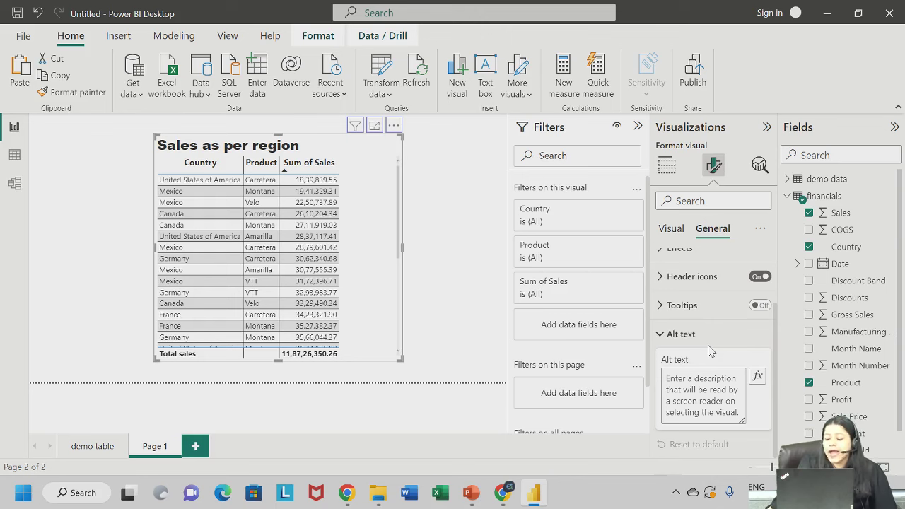
click(693, 394)
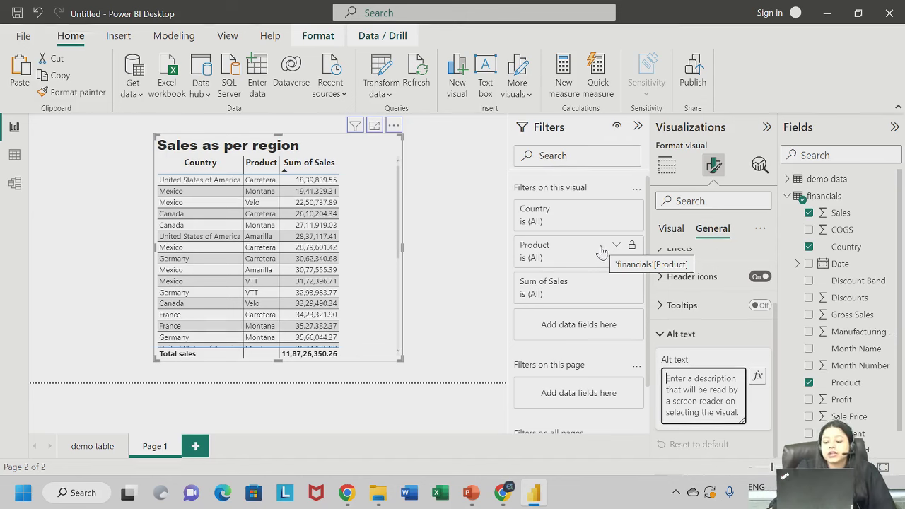
scroll(697, 297, up, 2)
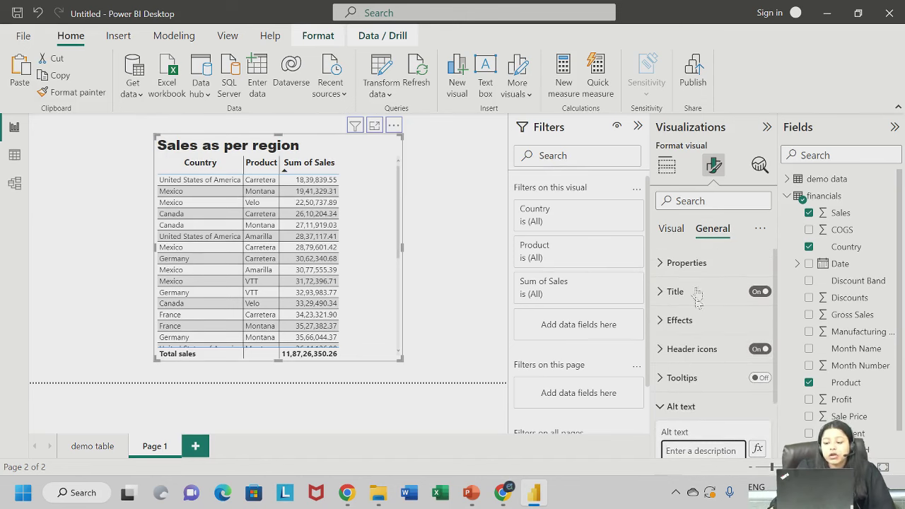
click(760, 229)
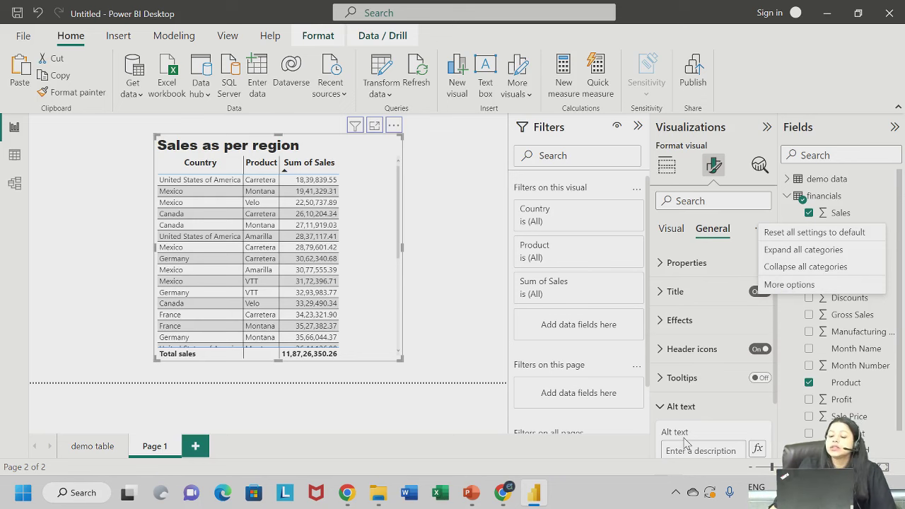
click(673, 232)
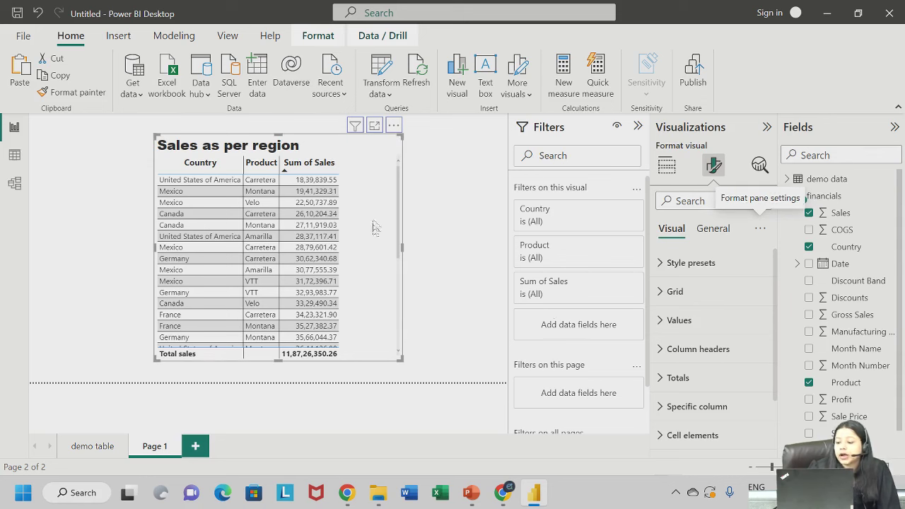
Expand Cell elements and set its Series to Sum of Sales
scroll(693, 332, down, 3)
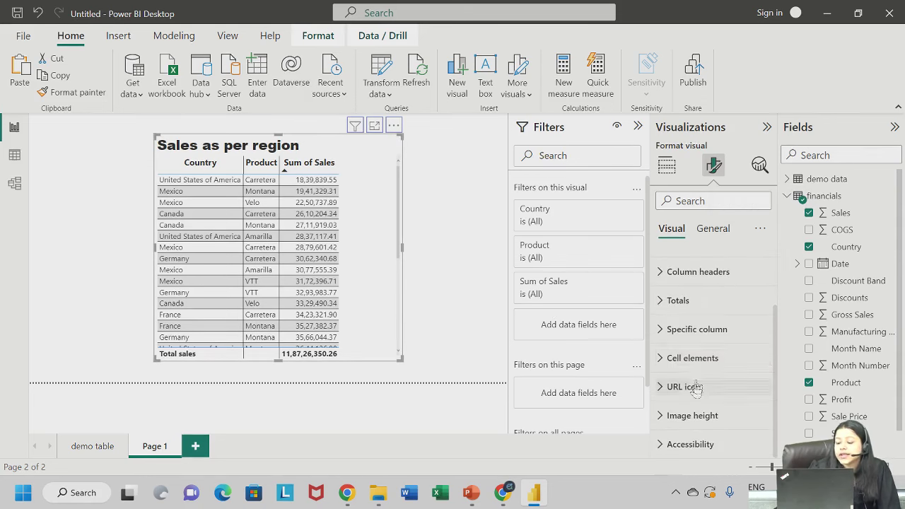
click(707, 362)
scroll(711, 364, up, 1)
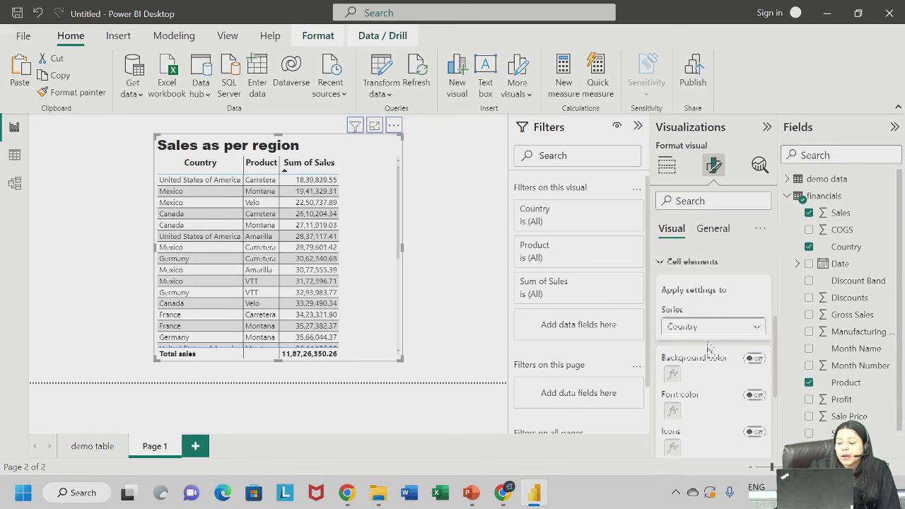
click(710, 332)
click(704, 379)
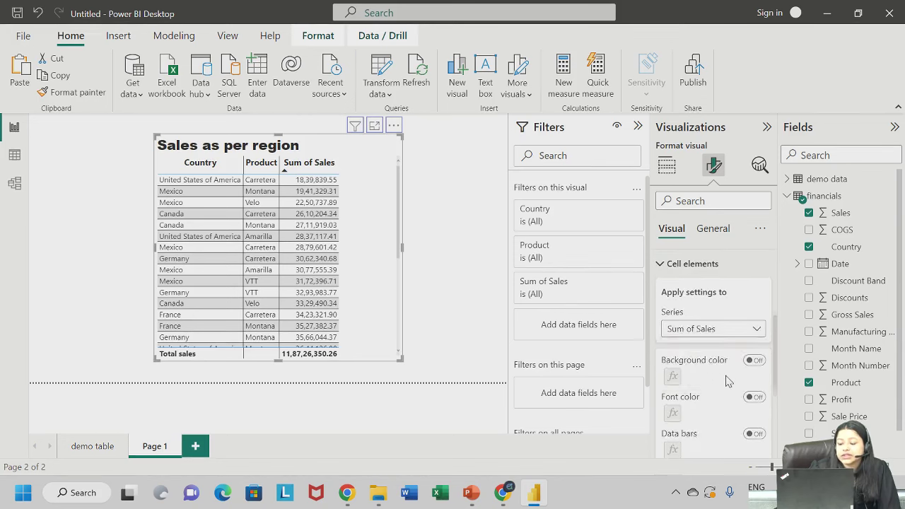
Try the Product series in Cell elements, then return the target to Sum of Sales
scroll(722, 353, down, 4)
scroll(728, 357, up, 2)
click(716, 265)
click(700, 301)
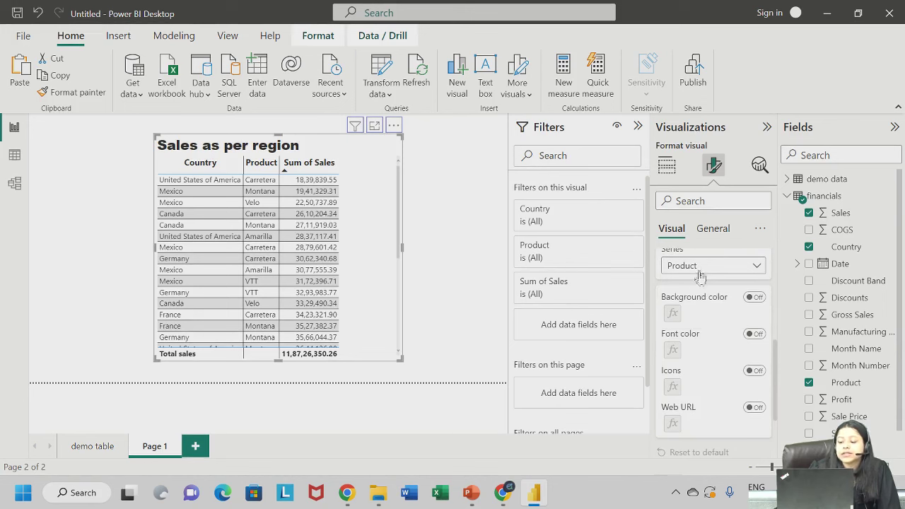
click(698, 268)
click(693, 301)
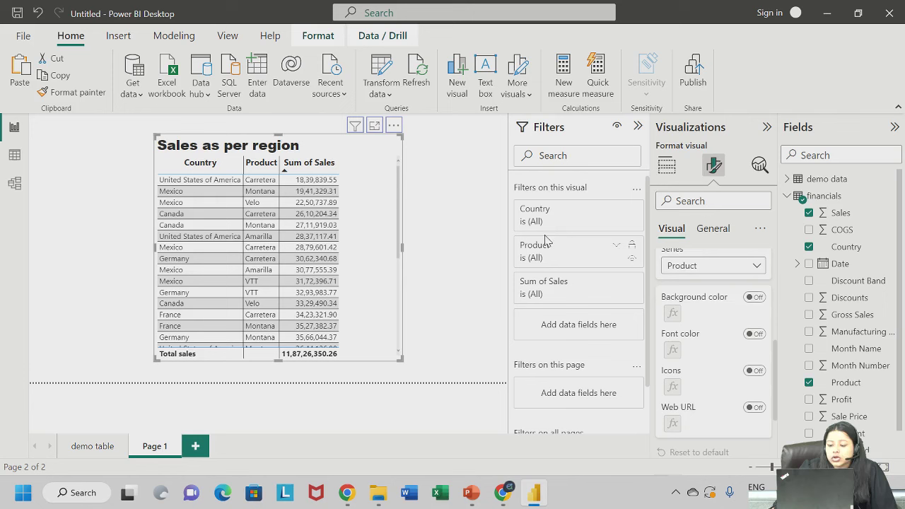
click(679, 265)
click(679, 316)
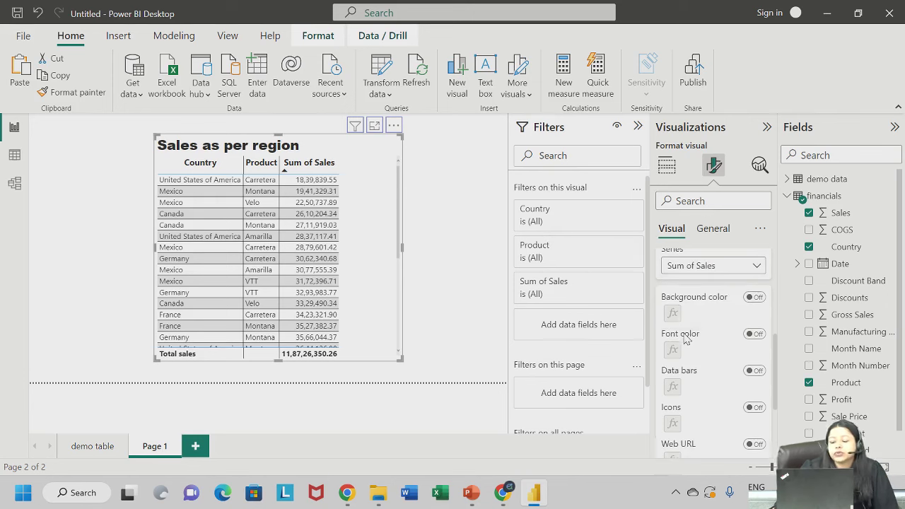
scroll(693, 334, down, 1)
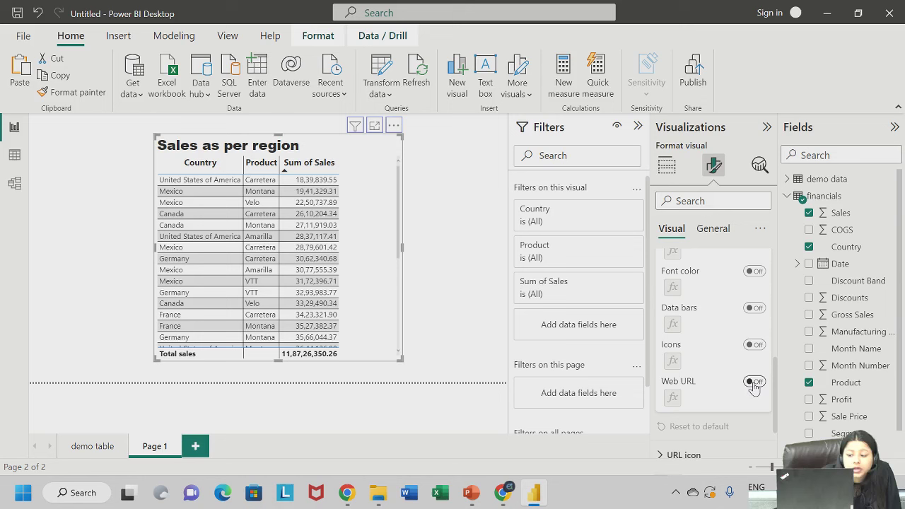
mouse_move(352, 126)
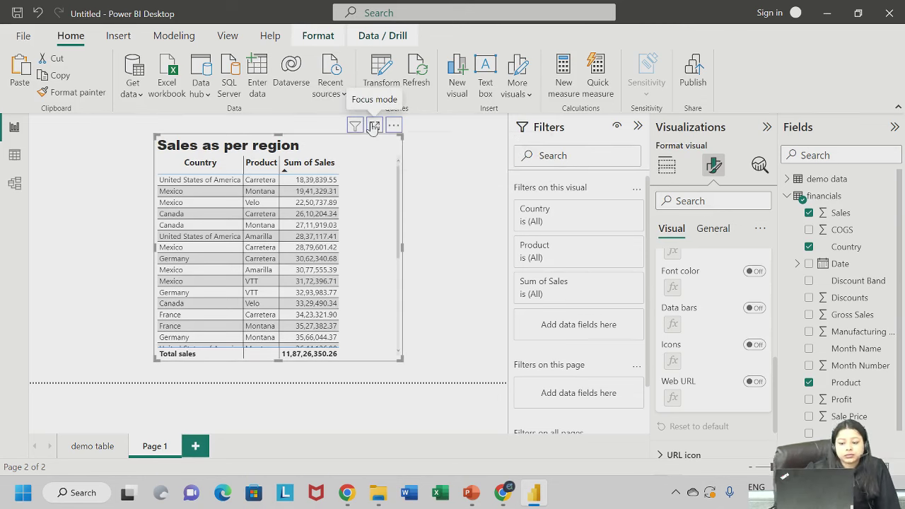
click(375, 125)
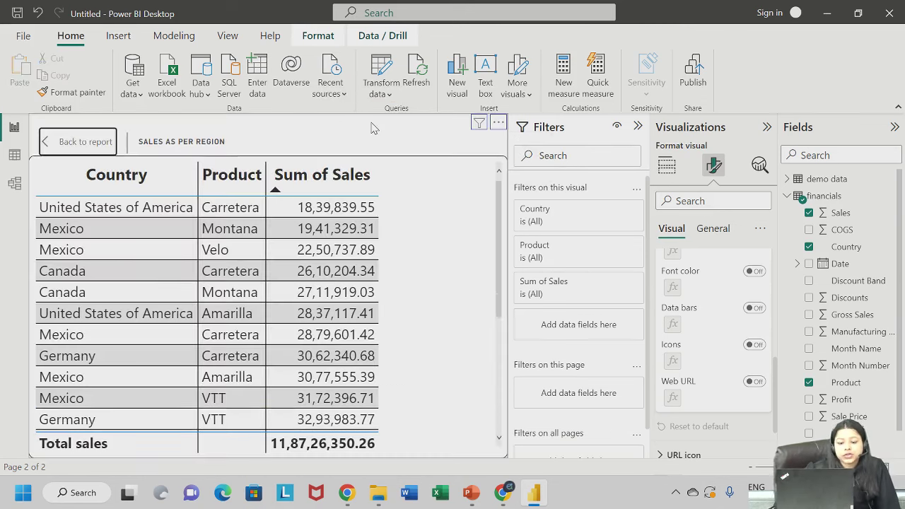
click(86, 141)
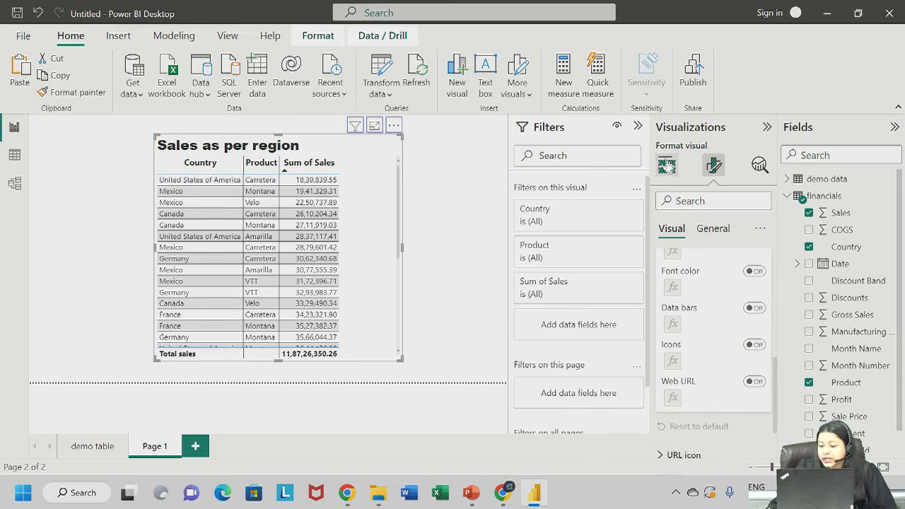
Drag the table to the page's top-left, add Sales again as a second column, and widen it
click(667, 165)
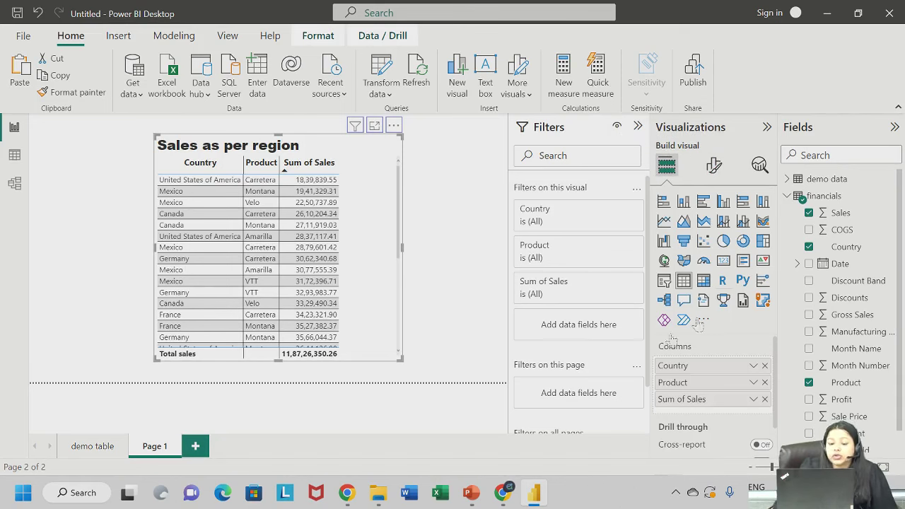
drag(315, 151, 249, 137)
scroll(749, 397, down, 1)
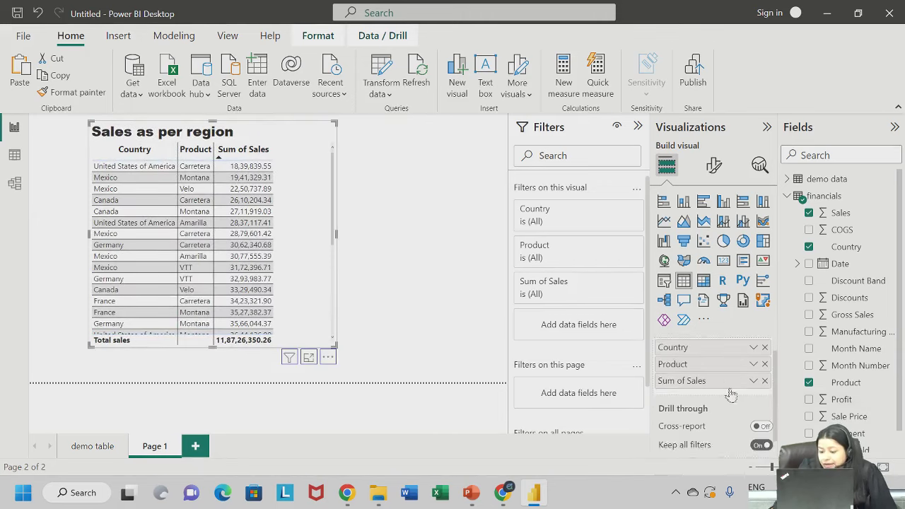
drag(847, 218, 724, 381)
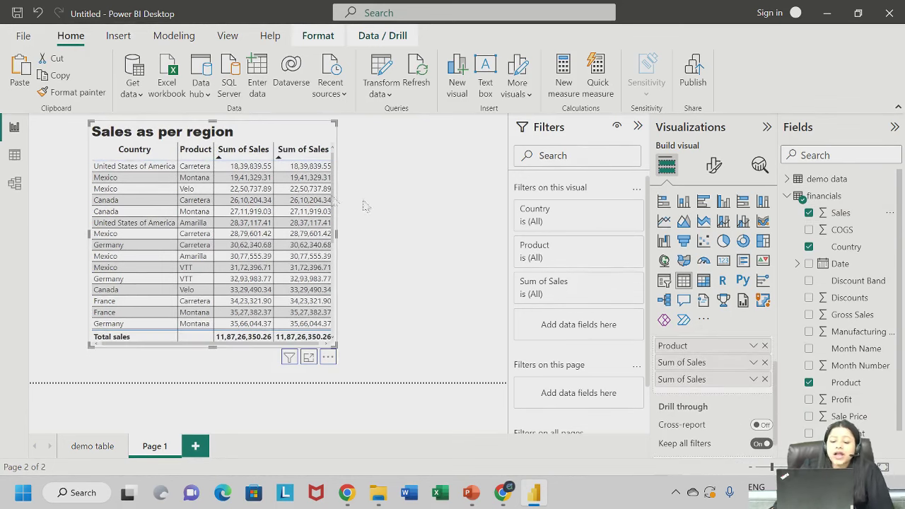
drag(337, 234, 395, 245)
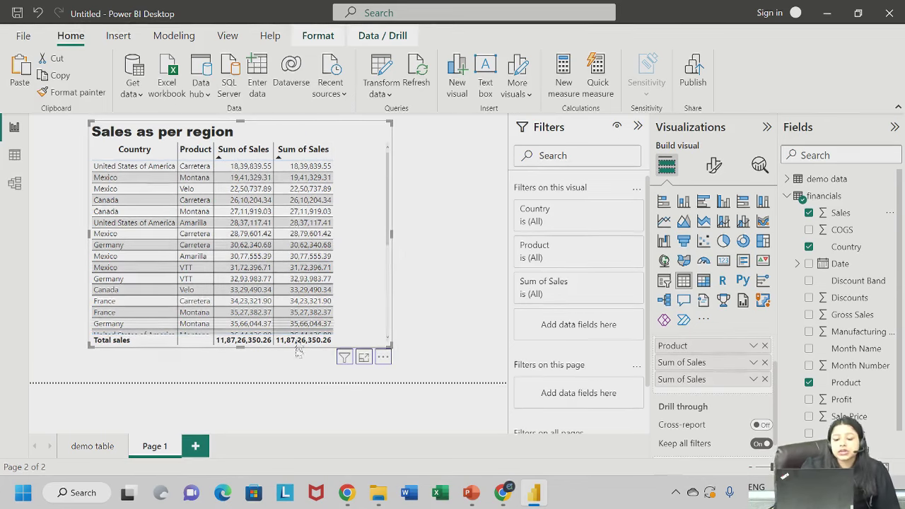
Change the second Sum of Sales column to Average of Sales
right_click(742, 381)
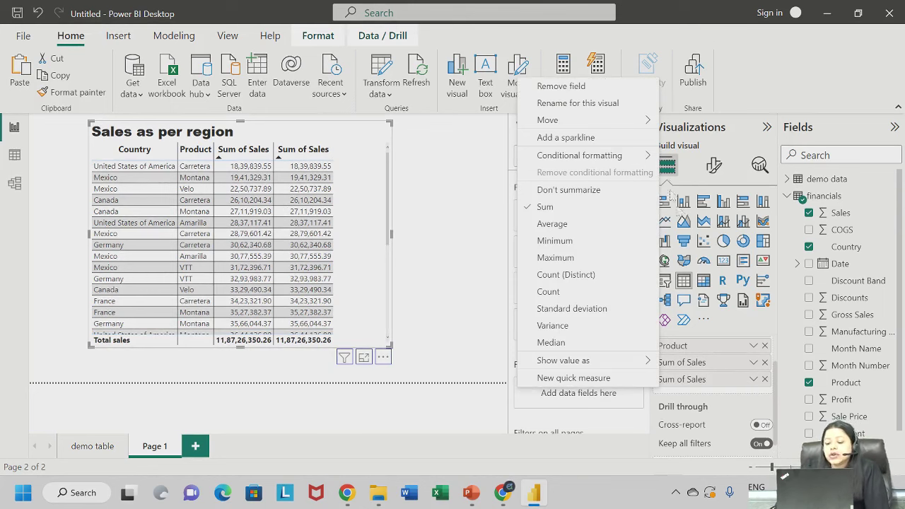
click(586, 225)
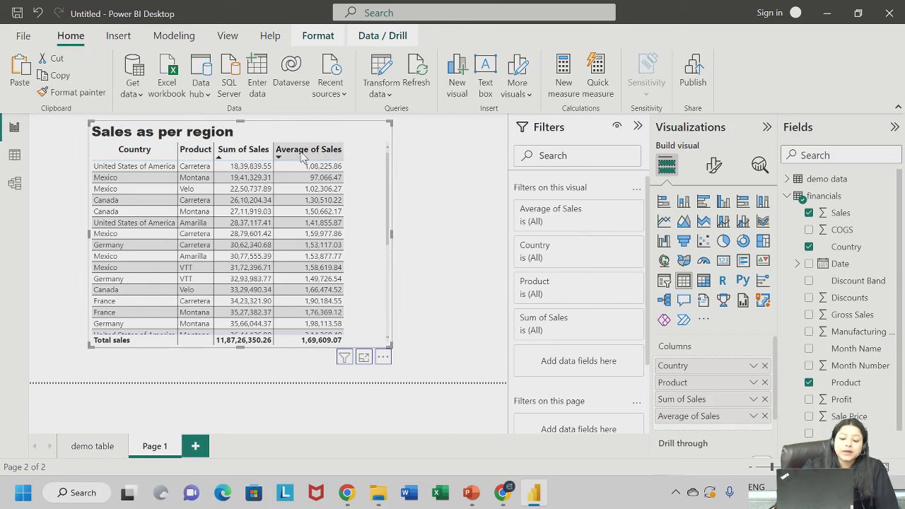
right_click(254, 157)
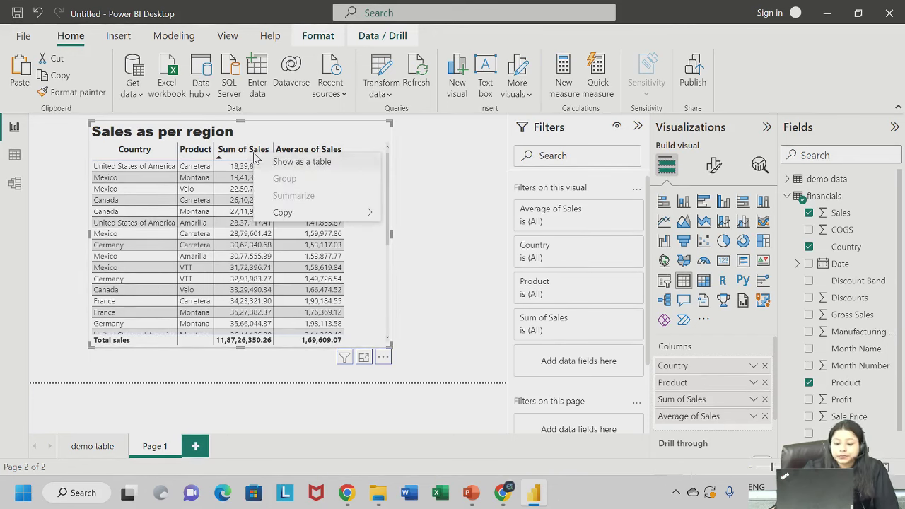
click(424, 172)
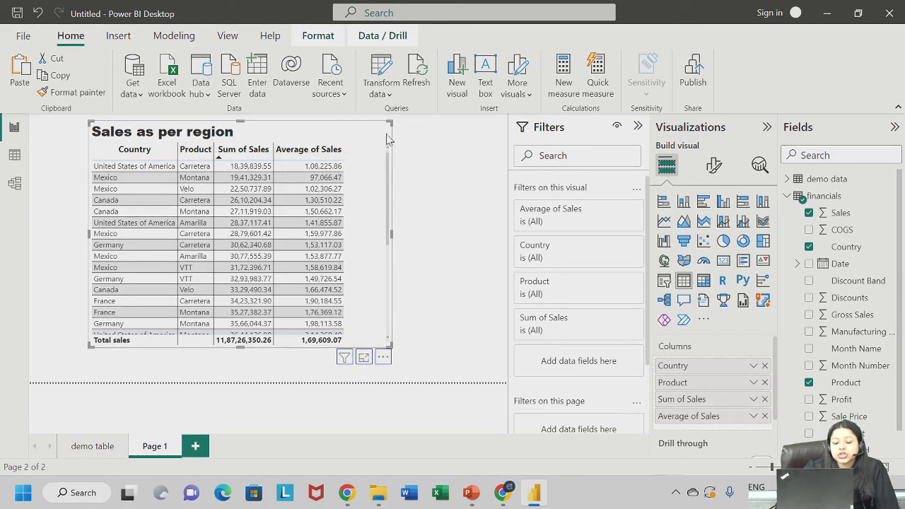
Sort the Sales as per region table ascending, then remove it from the page
click(383, 357)
mouse_move(391, 357)
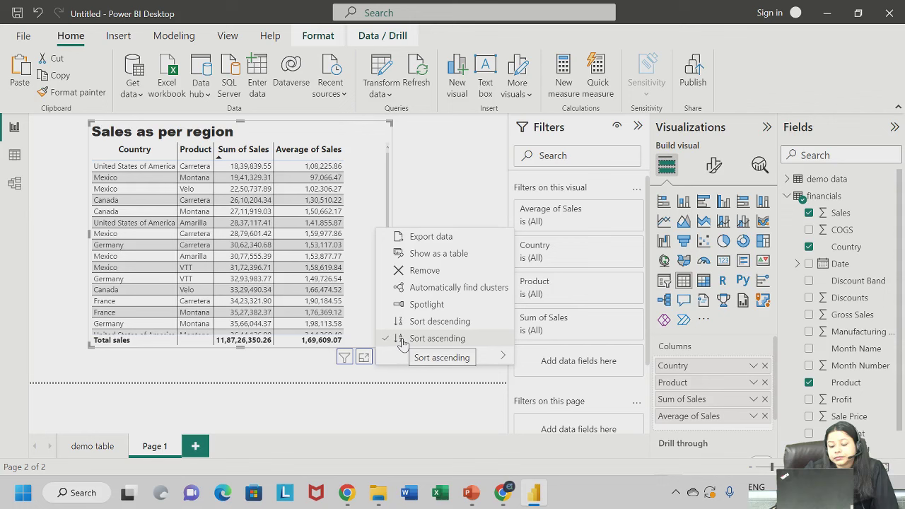
click(407, 338)
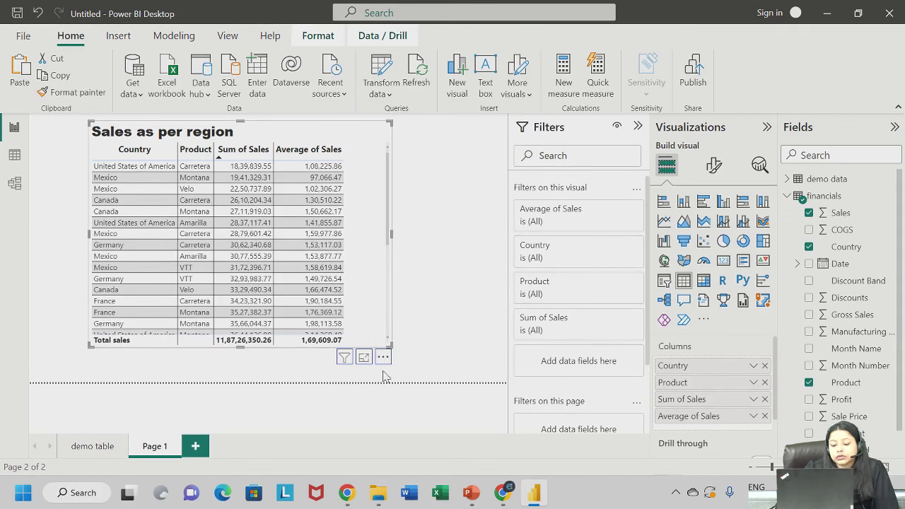
click(382, 358)
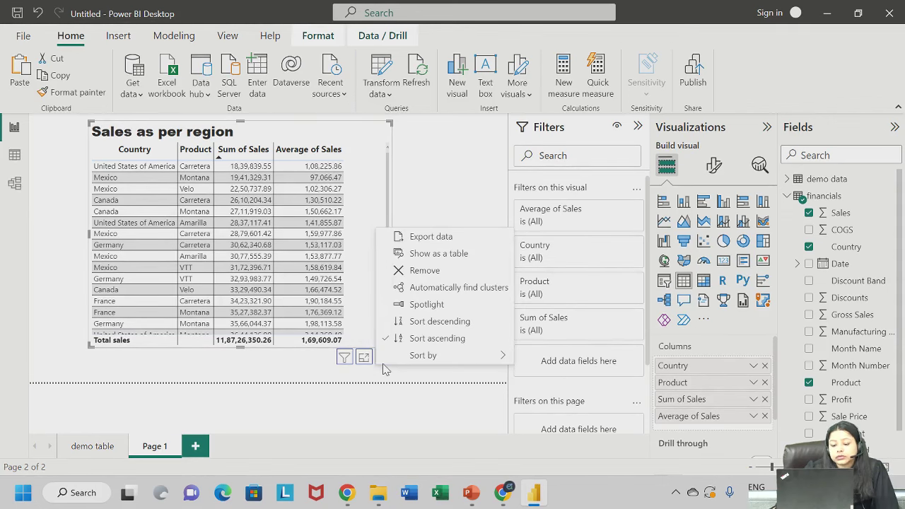
click(419, 272)
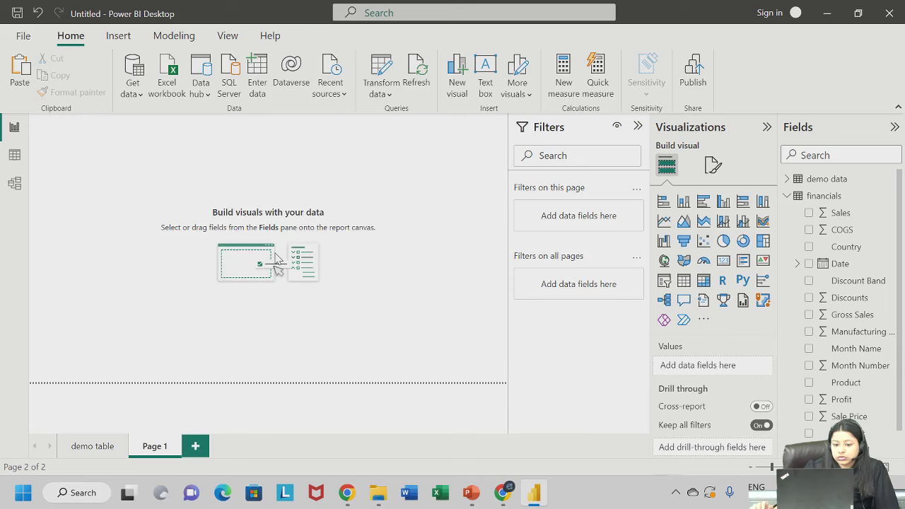
Restore the deleted Sales as per region table with Ctrl+Z
key(ctrl+z)
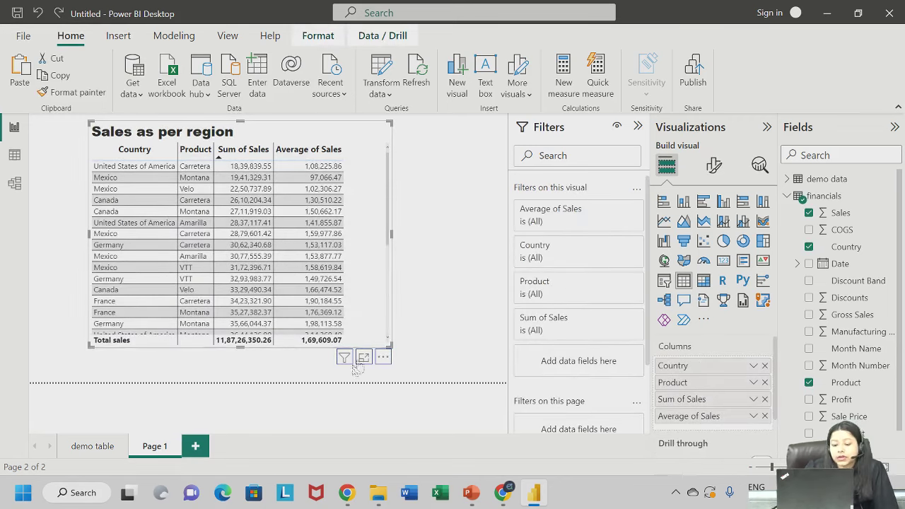
click(457, 281)
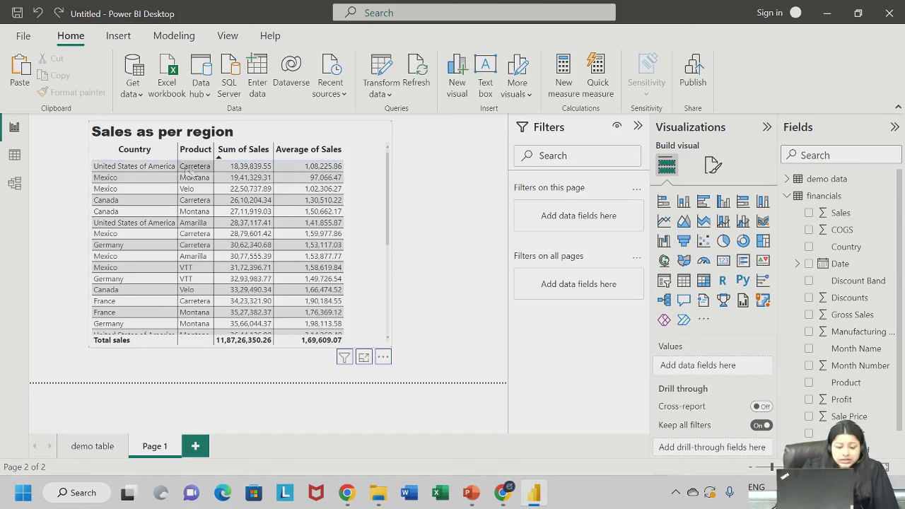
drag(366, 140, 399, 138)
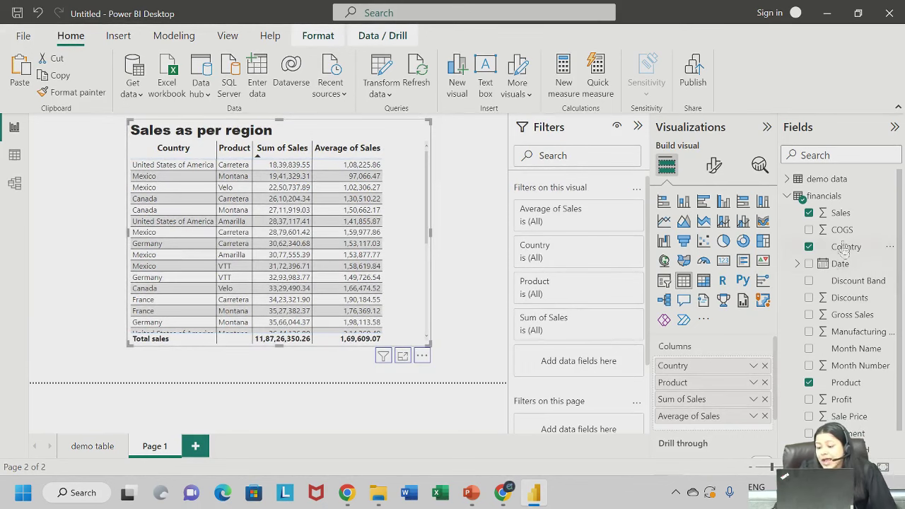
Add Date (Year, Quarter, Month, Day) to the table, place it top-left, and widen it
click(810, 265)
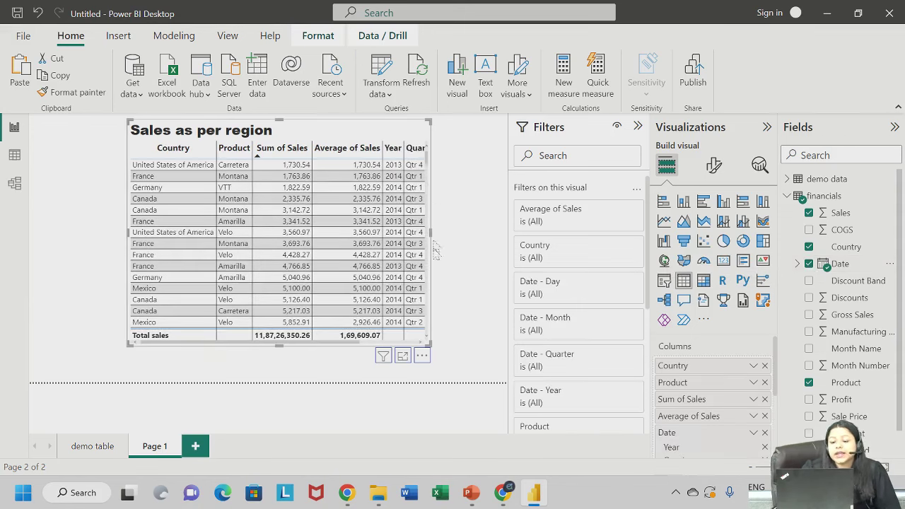
drag(356, 135, 257, 130)
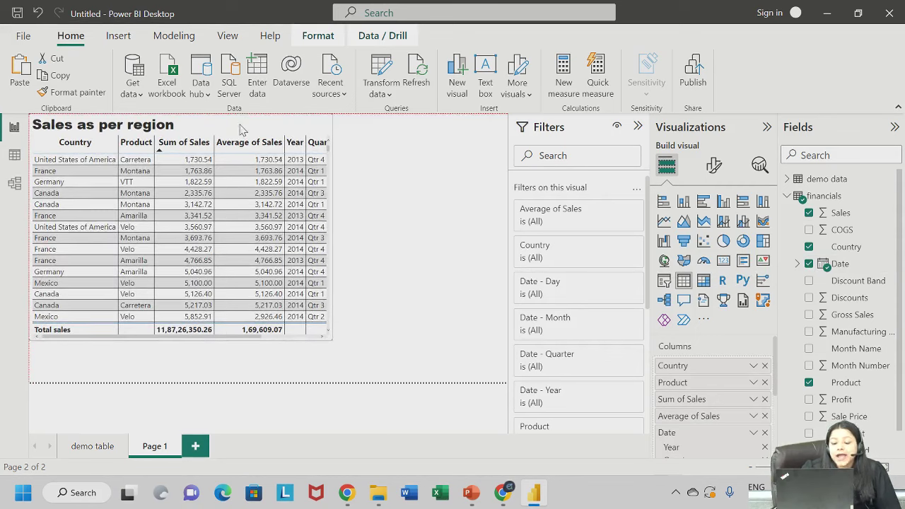
drag(332, 226, 449, 205)
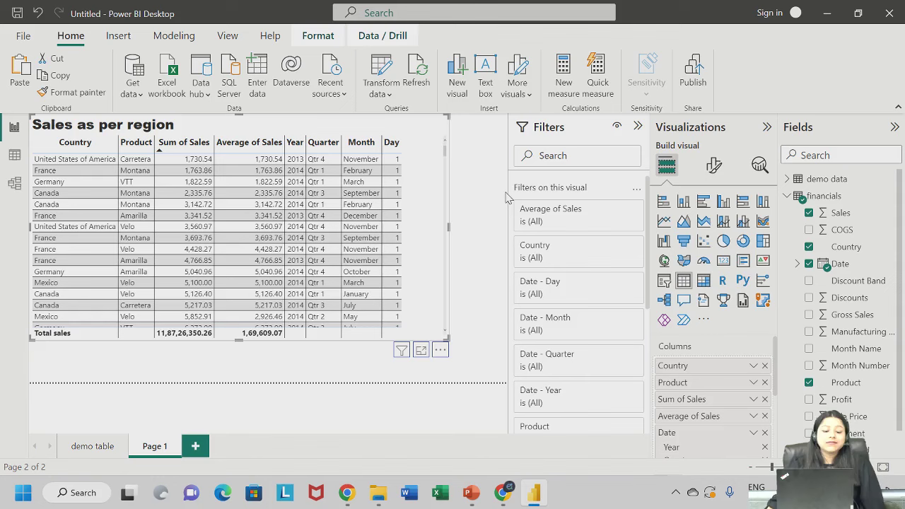
click(14, 157)
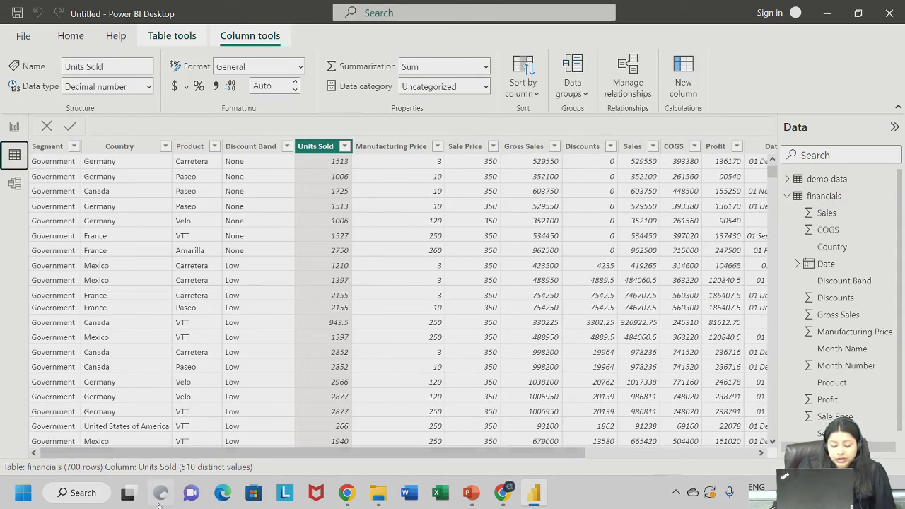
drag(180, 453, 357, 459)
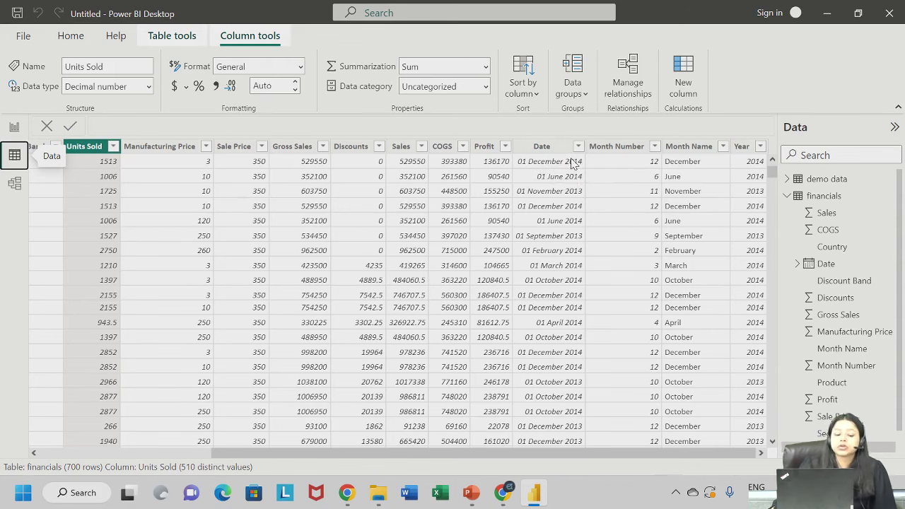
click(14, 126)
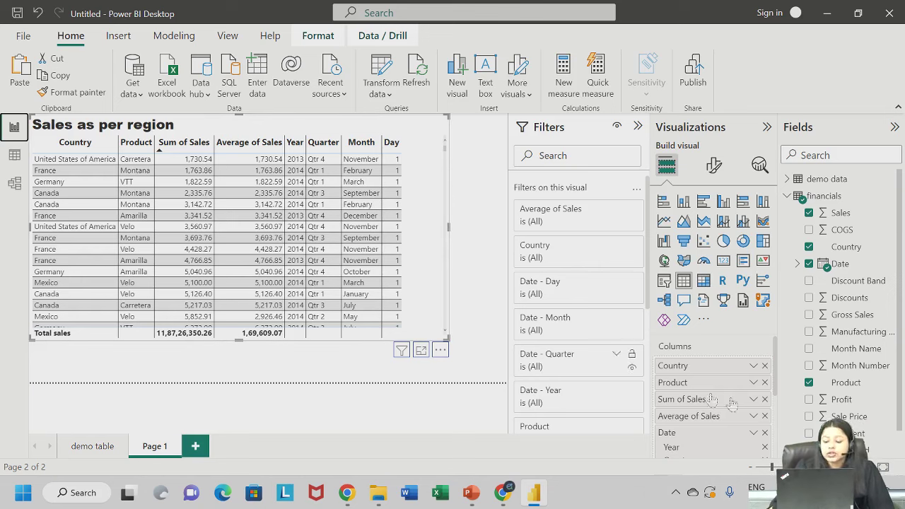
Move Date to the top of the Columns well and show it as a single Date column
drag(685, 434, 685, 363)
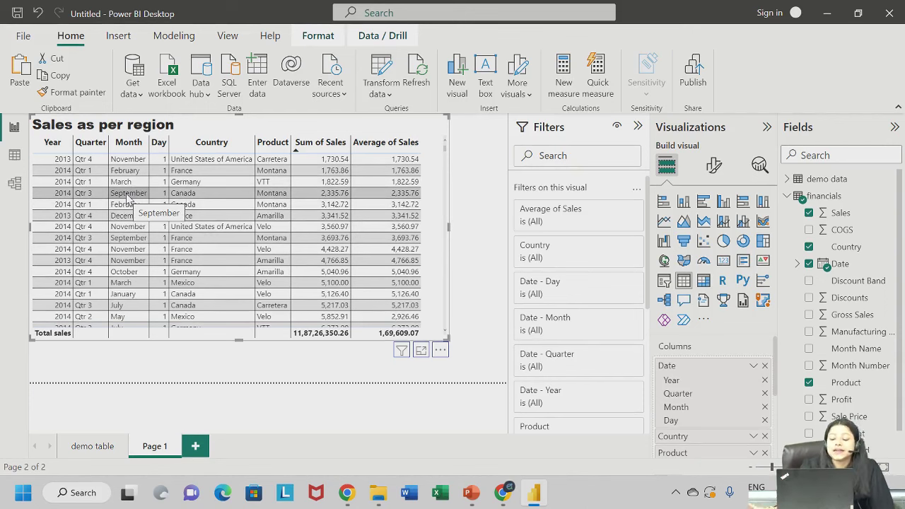
right_click(737, 374)
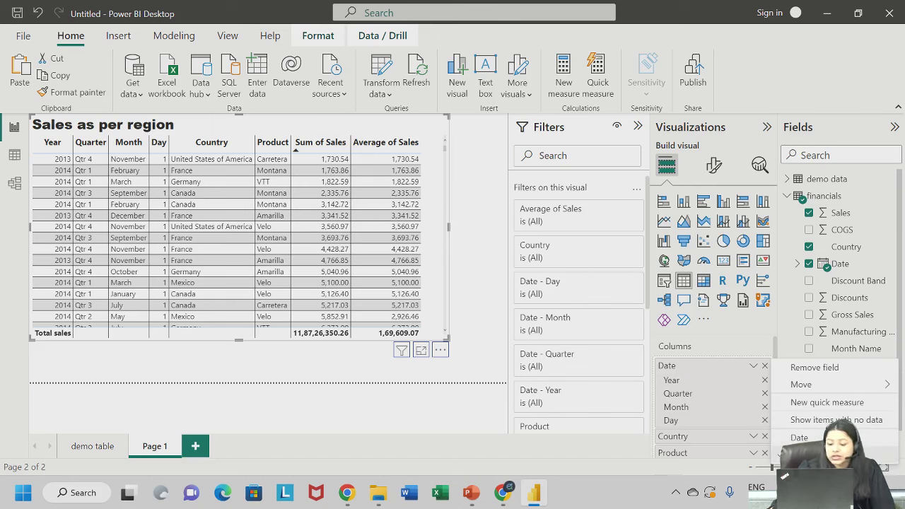
click(788, 438)
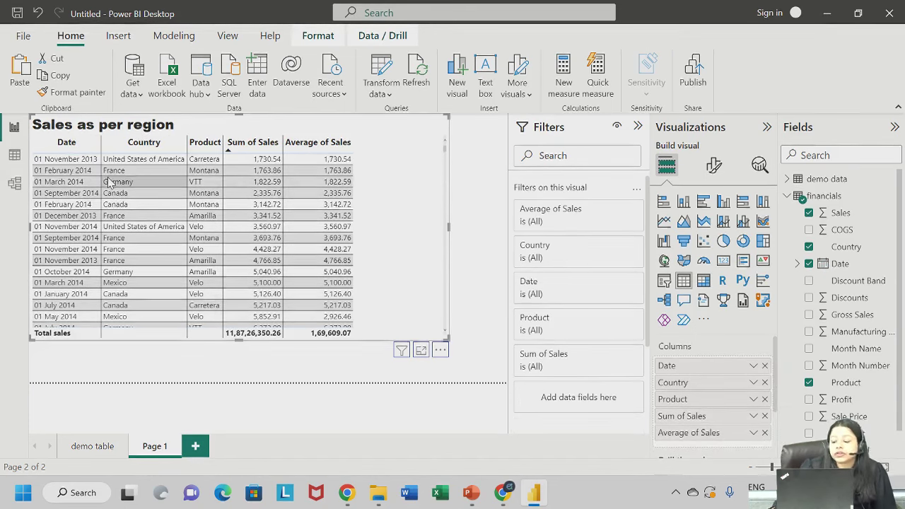
Switch Date back to Date Hierarchy and remove Quarter, Month and Day, keeping only Year
right_click(729, 373)
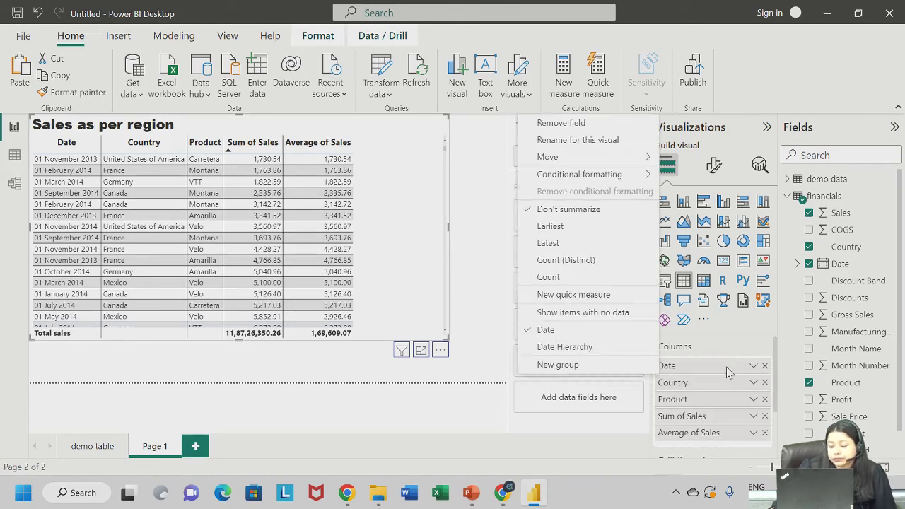
click(564, 347)
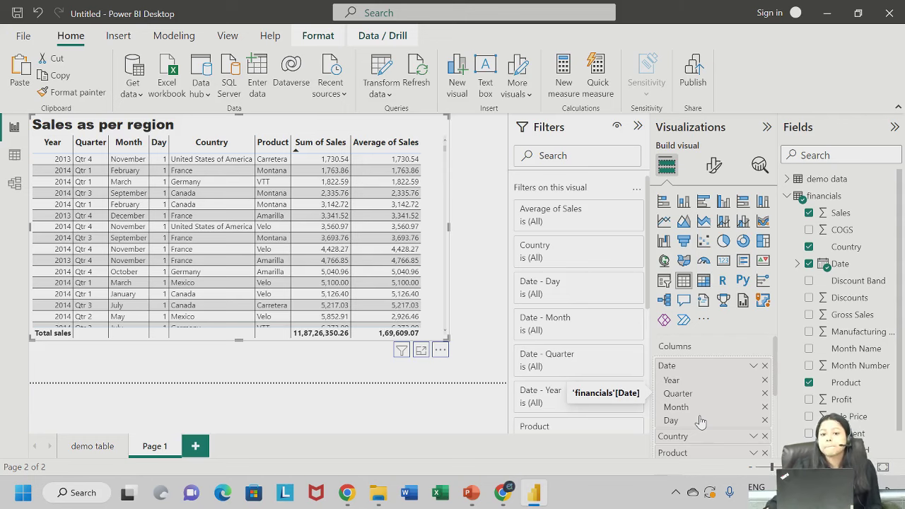
click(765, 394)
click(764, 395)
click(764, 394)
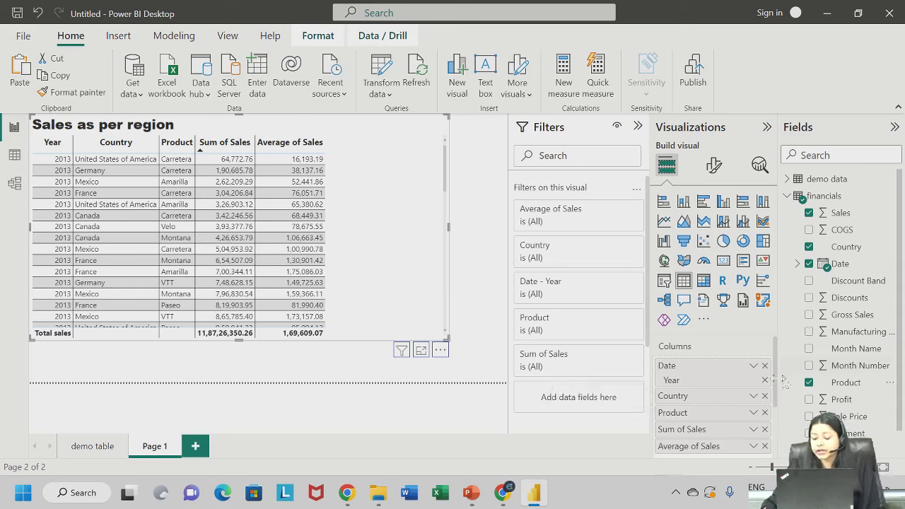
Remove the Year column and add the Date field back to the table's Columns
click(764, 379)
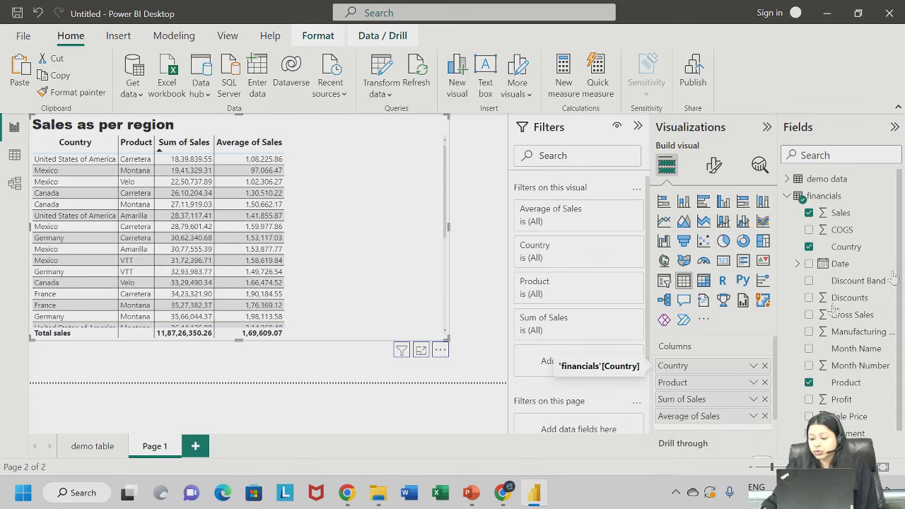
drag(834, 266, 735, 362)
click(753, 365)
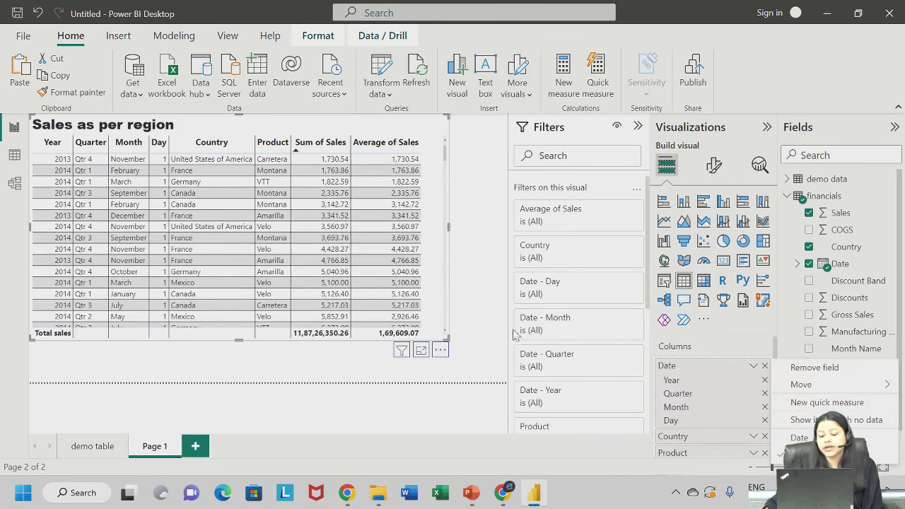
click(470, 435)
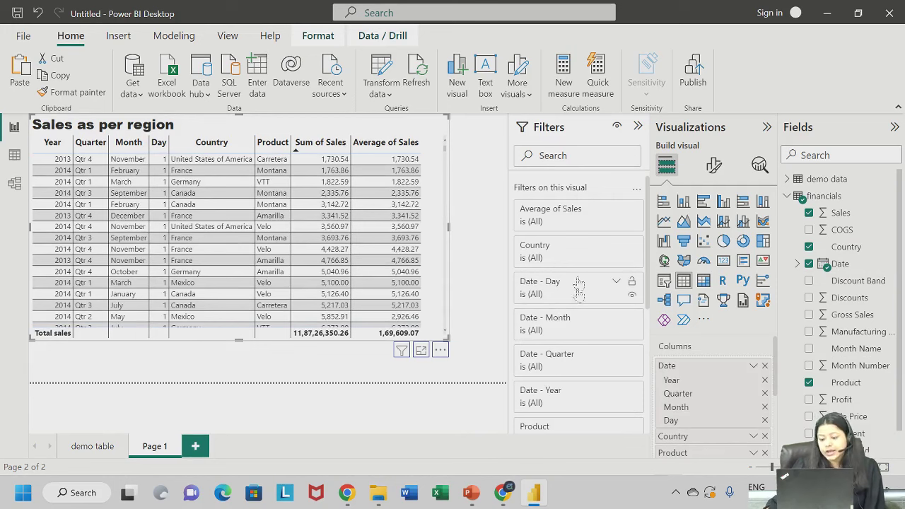
Collapse the Filters pane, drop Quarter, Month and Day, and resize the table compactly
click(638, 126)
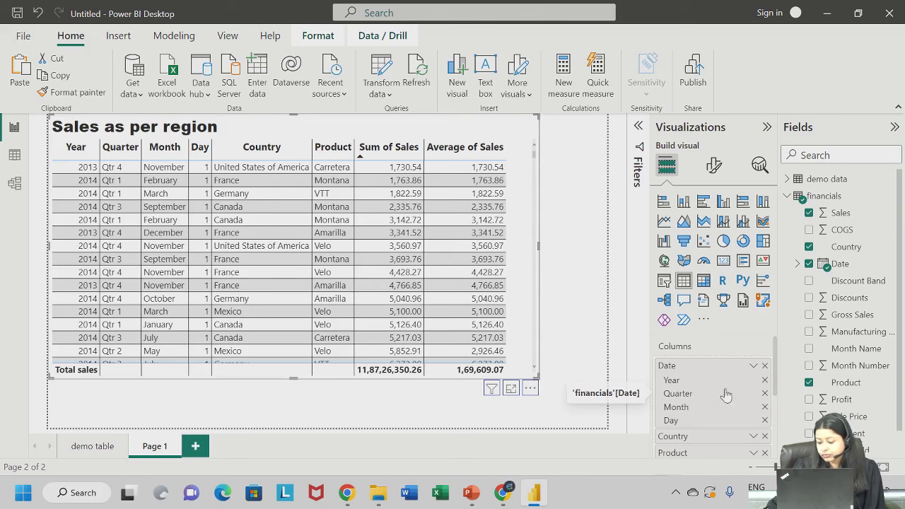
click(764, 393)
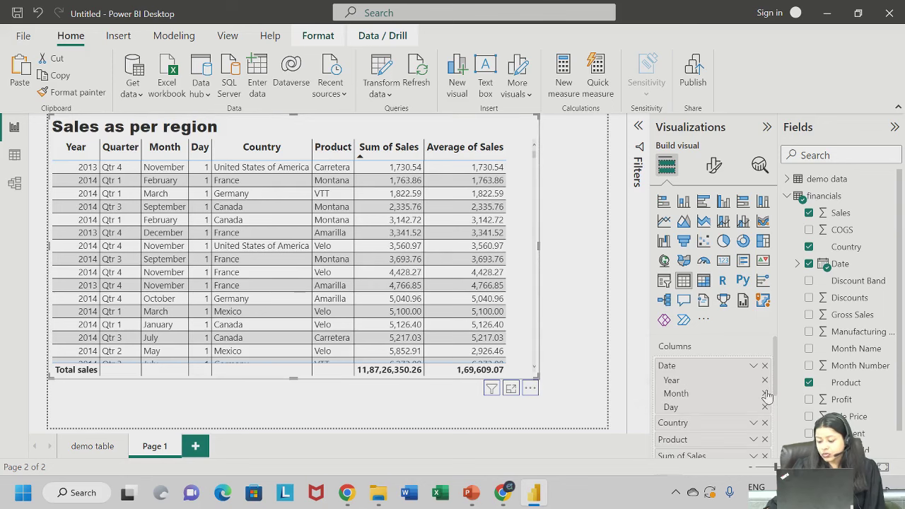
click(765, 393)
click(764, 393)
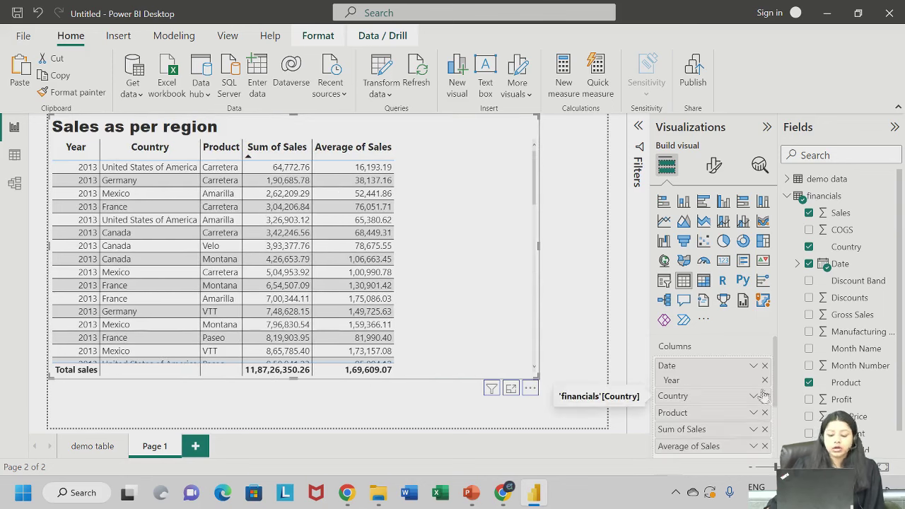
drag(535, 375, 341, 298)
drag(340, 204, 414, 198)
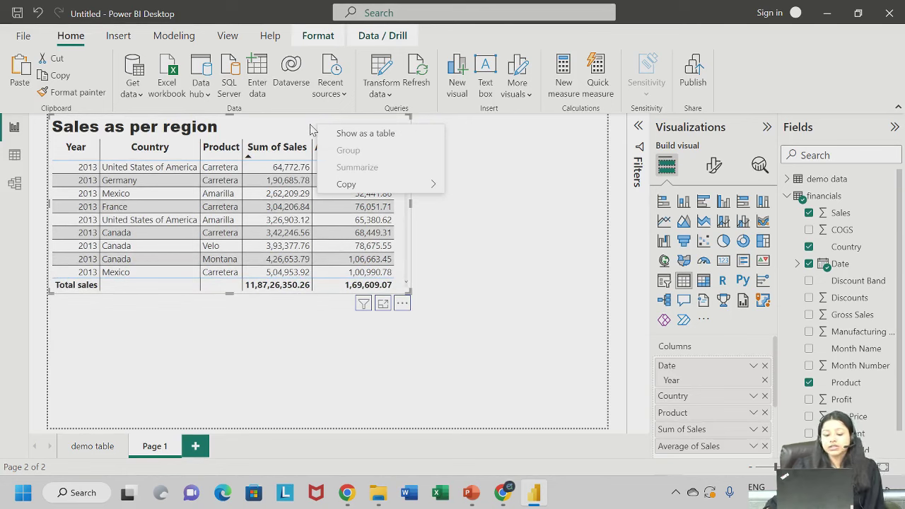
Copy the Sales as per region table visual and paste a duplicate onto the same page
key(Escape)
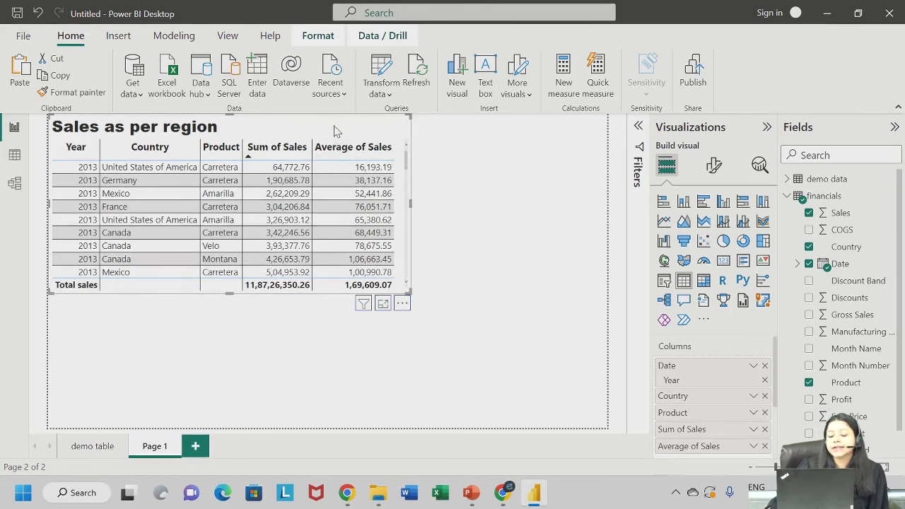
right_click(336, 128)
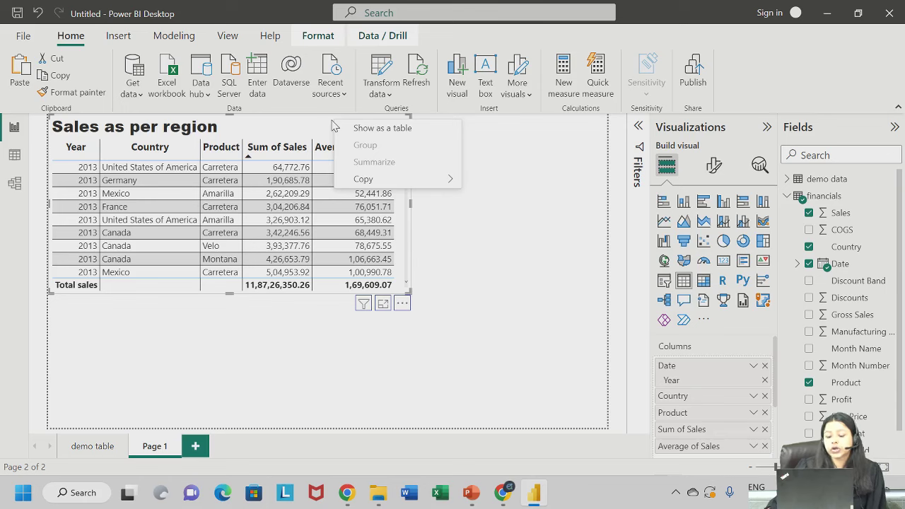
mouse_move(364, 181)
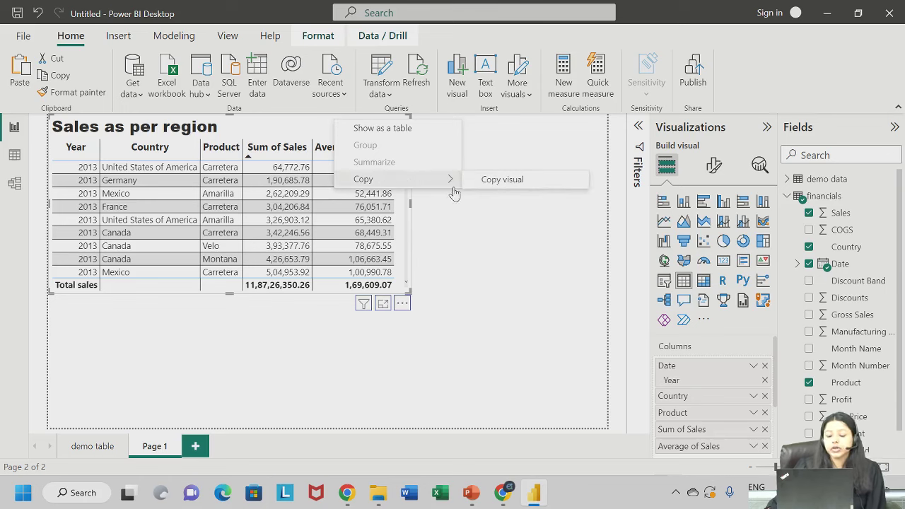
click(489, 181)
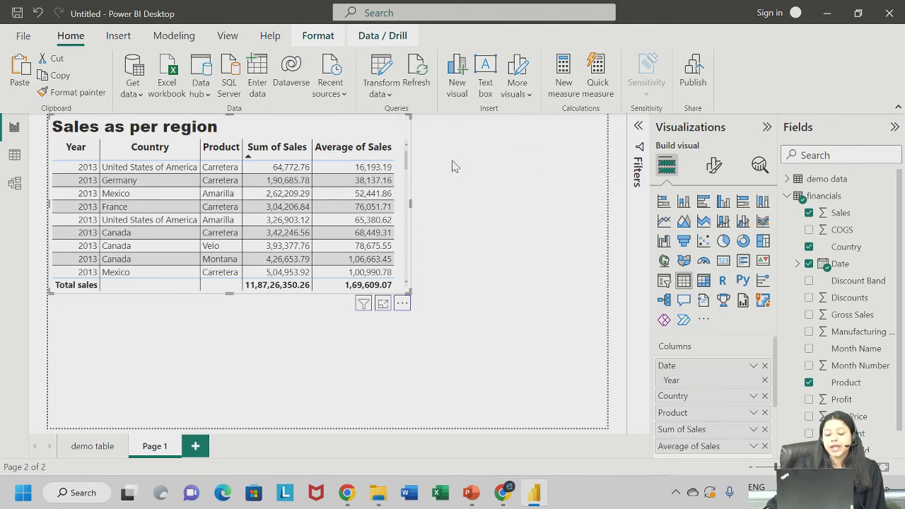
click(413, 207)
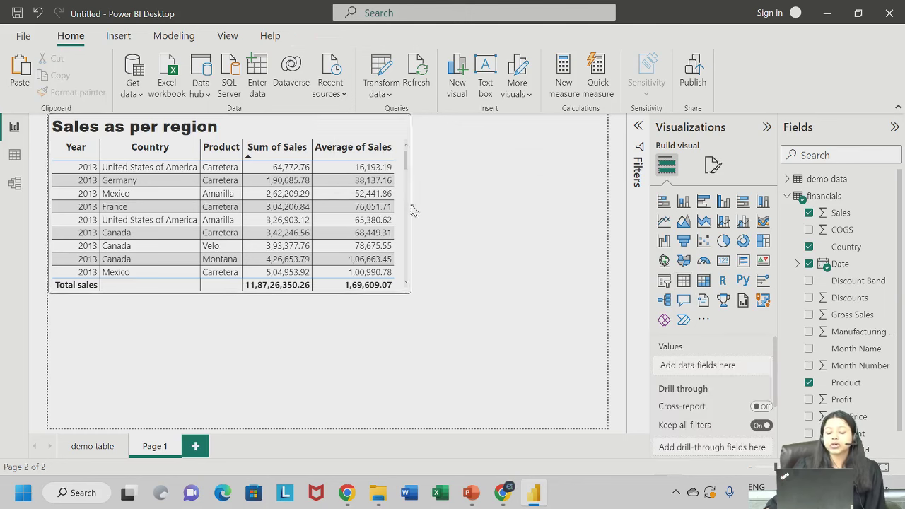
click(409, 145)
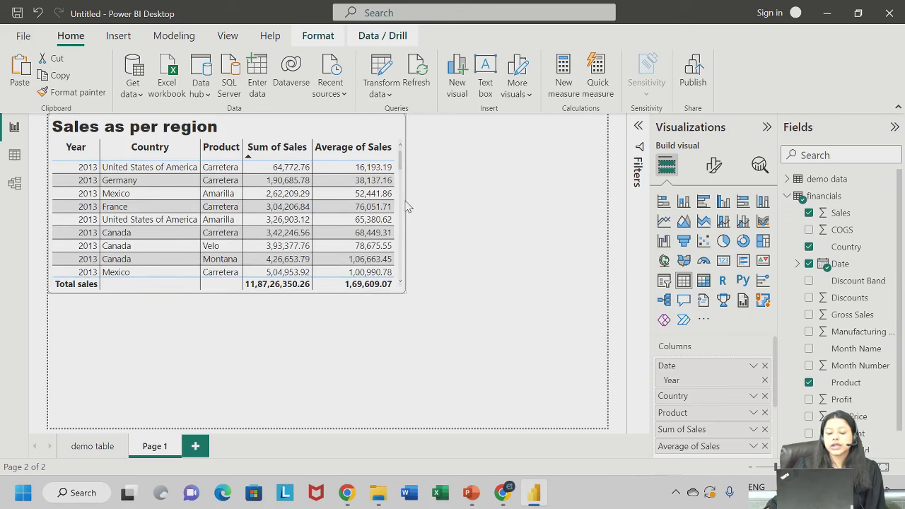
click(456, 197)
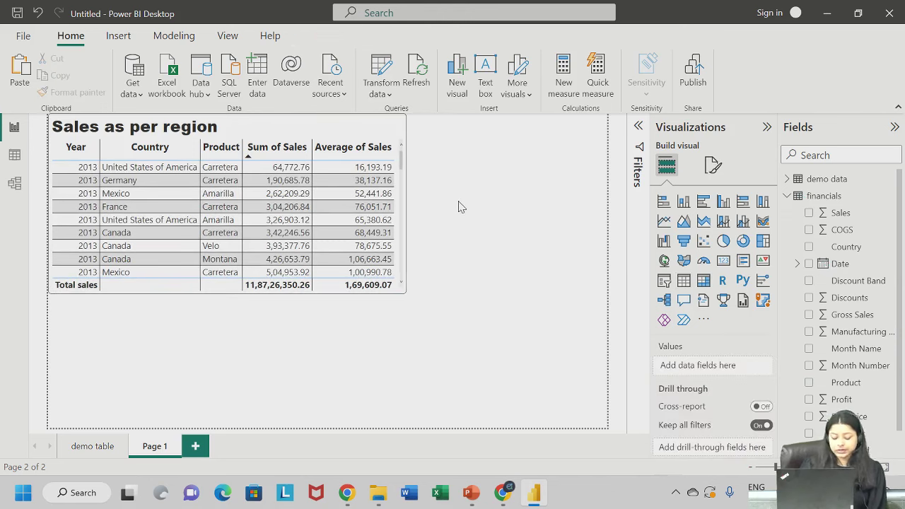
key(ctrl+z)
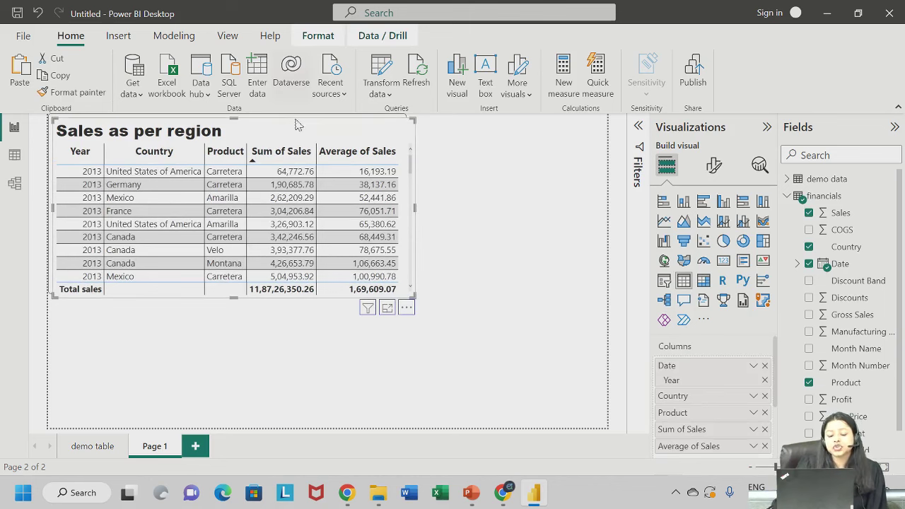
Drag the copied table below the original, shorten it, and align it underneath
drag(297, 130, 489, 256)
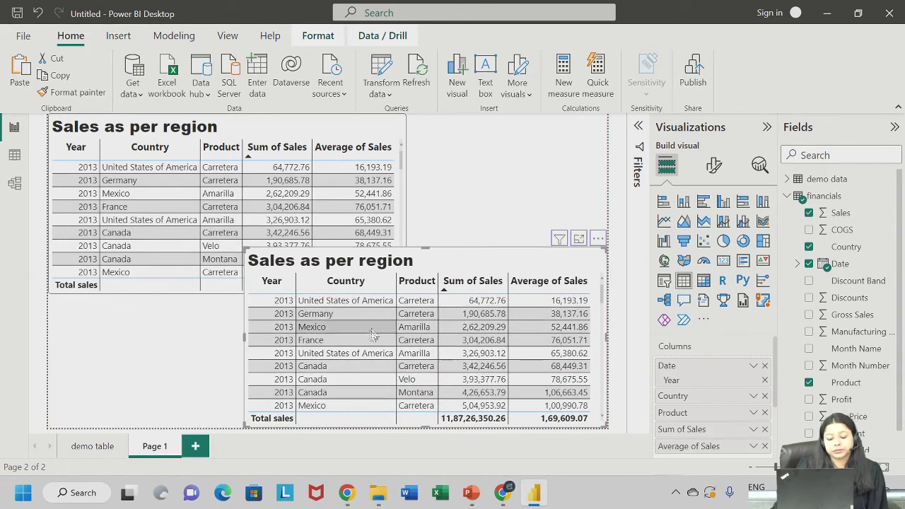
drag(425, 248, 233, 311)
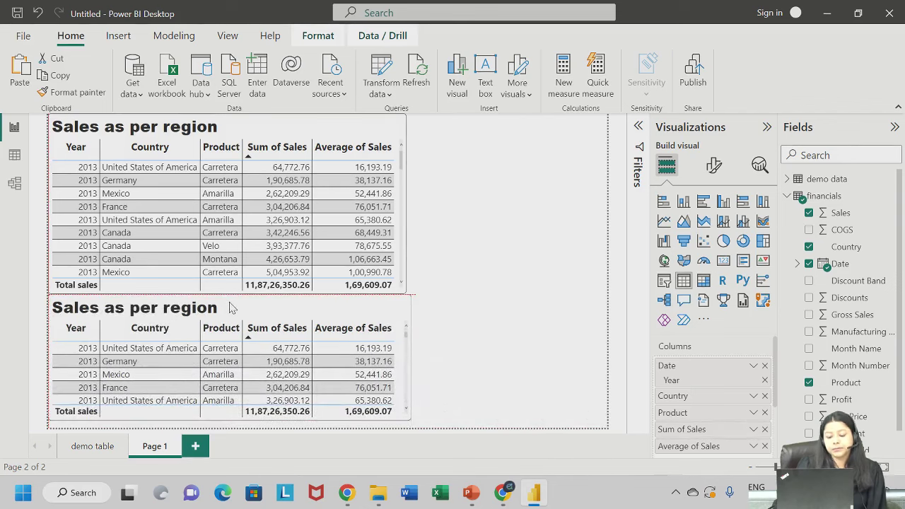
click(518, 299)
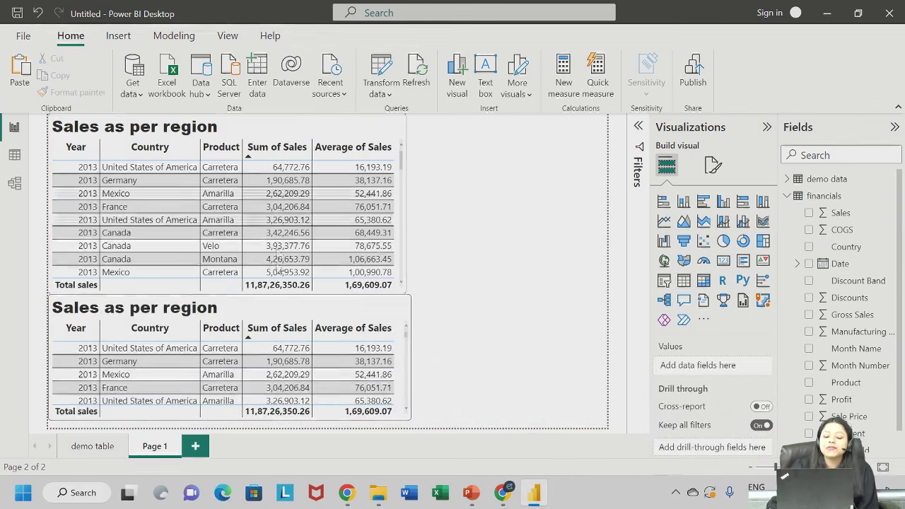
mouse_move(308, 311)
mouse_down()
mouse_move(361, 308)
mouse_move(328, 318)
mouse_move(307, 313)
mouse_up()
click(515, 262)
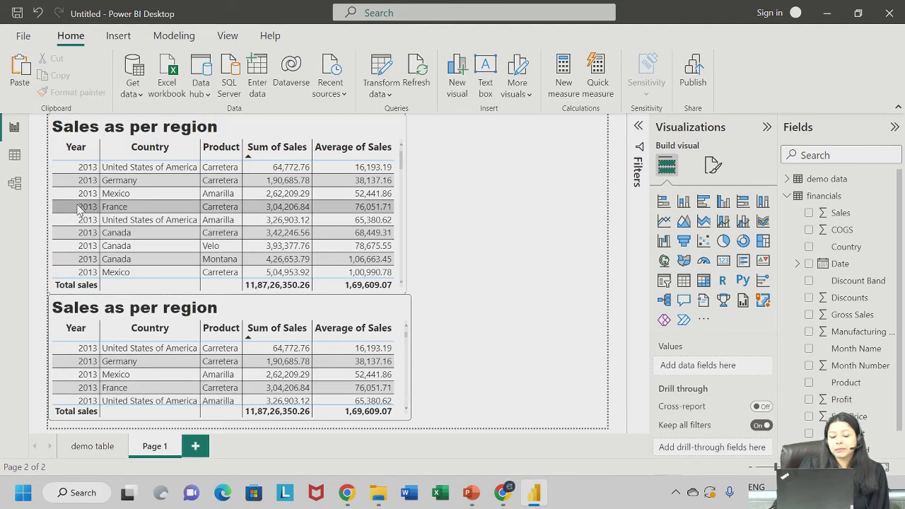
Select France, Germany, then Canada Velo in the upper table to filter the lower table to 2013 Canada Velo
click(79, 210)
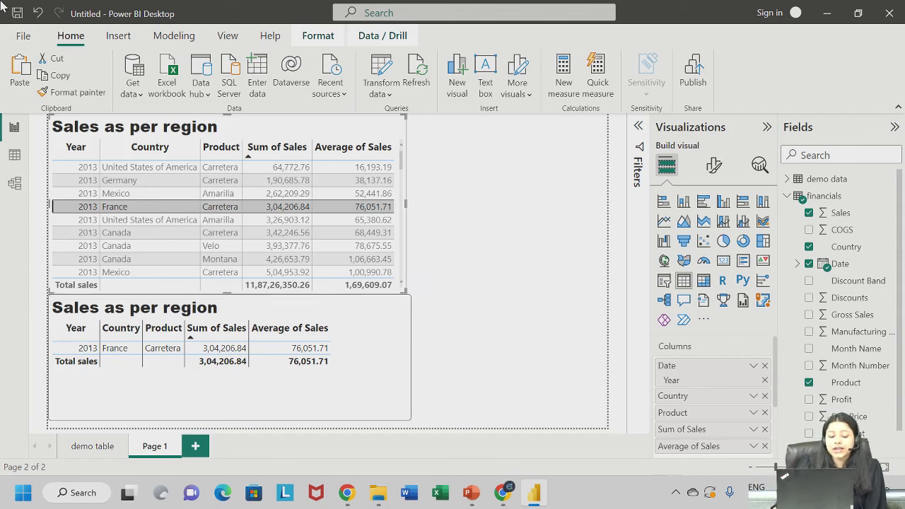
click(96, 185)
click(106, 246)
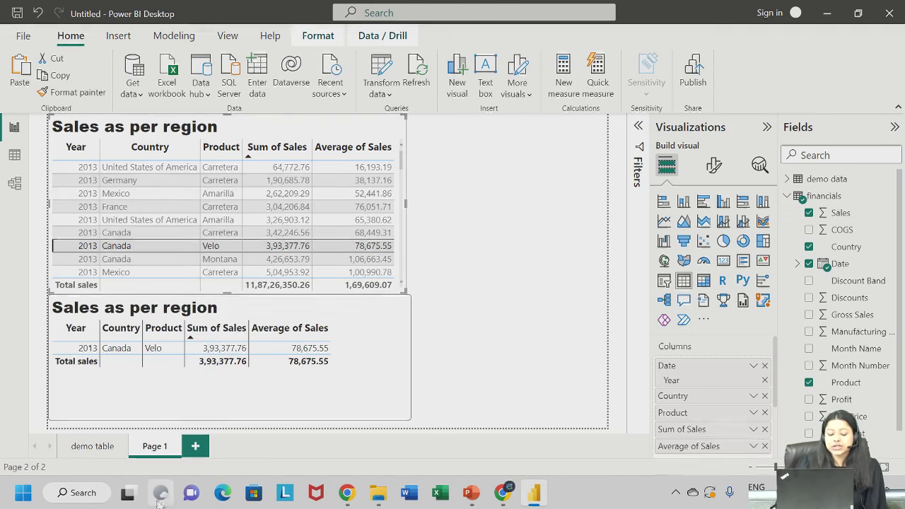
Add Page 2 with a pasted copy of the table, then begin renaming Page 1
click(197, 448)
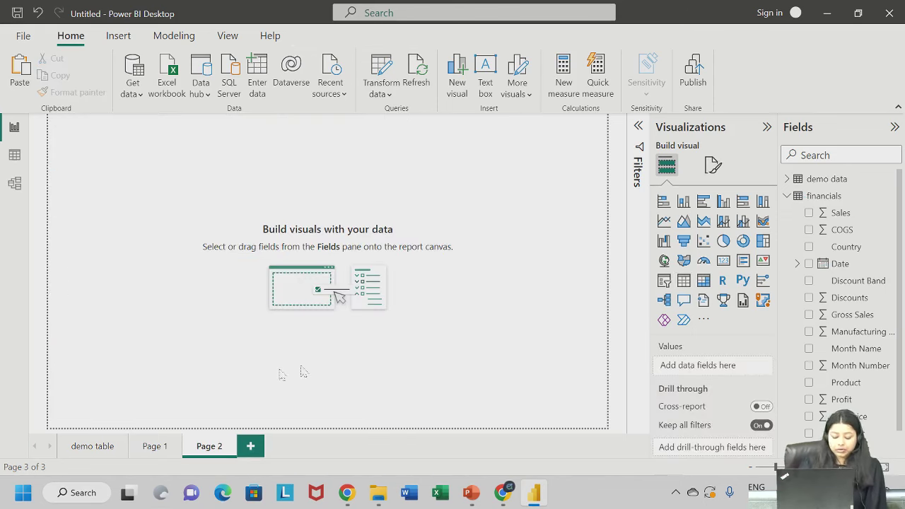
key(ctrl+v)
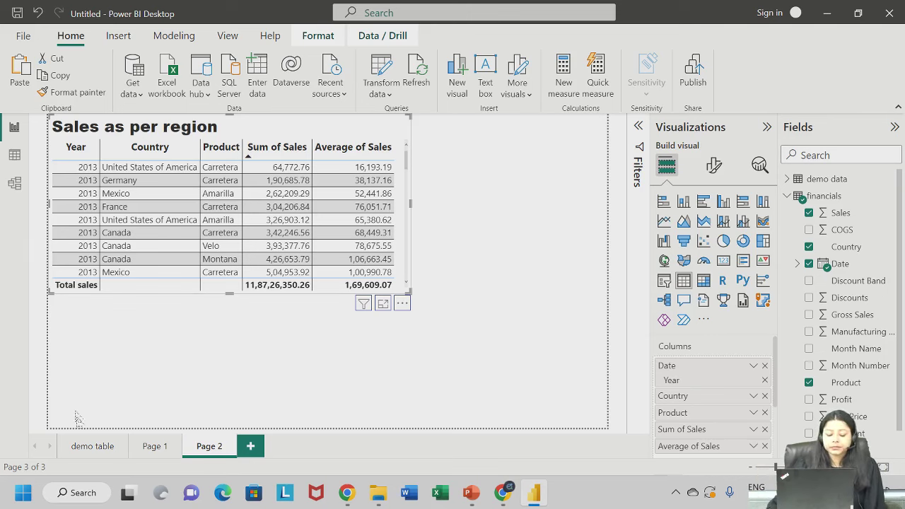
click(155, 448)
double_click(156, 448)
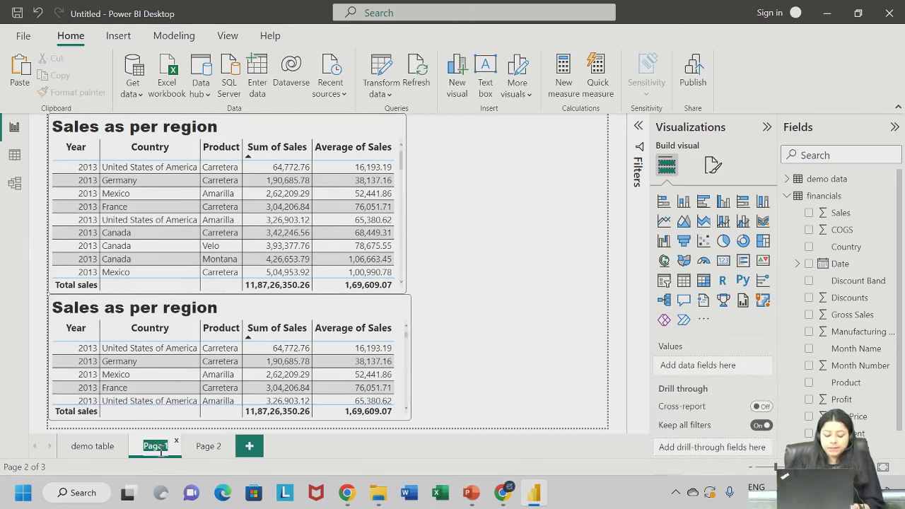
Name the page 'Table', then cross-filter via Germany, USA Amarilla, Canada Carretera, ending on Canada Montana
text(Table)
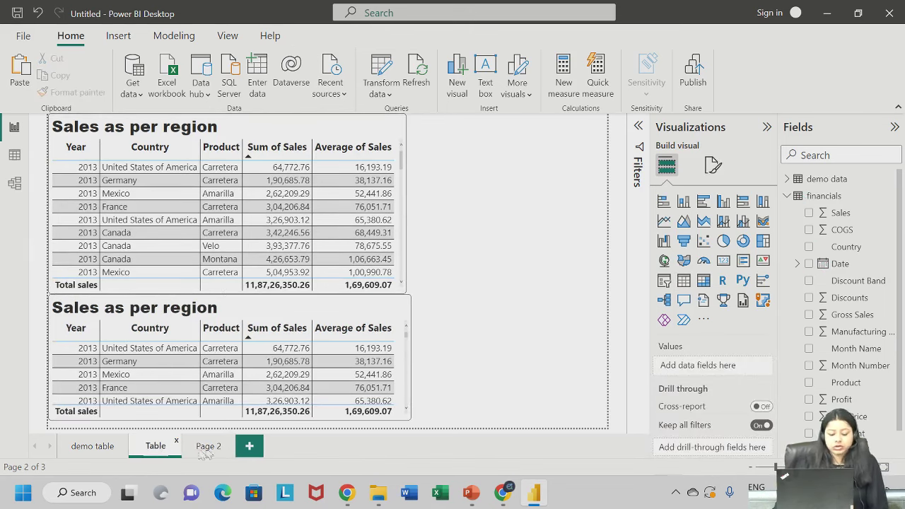
key(Return)
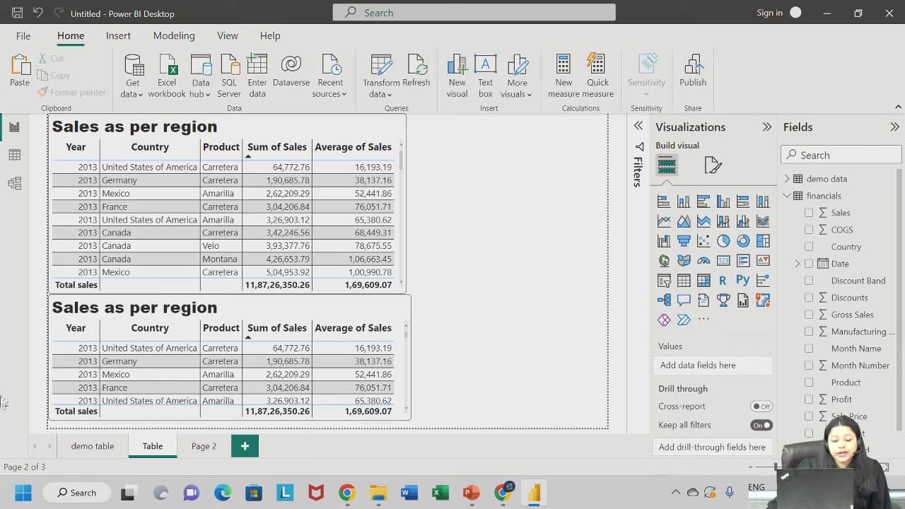
click(173, 180)
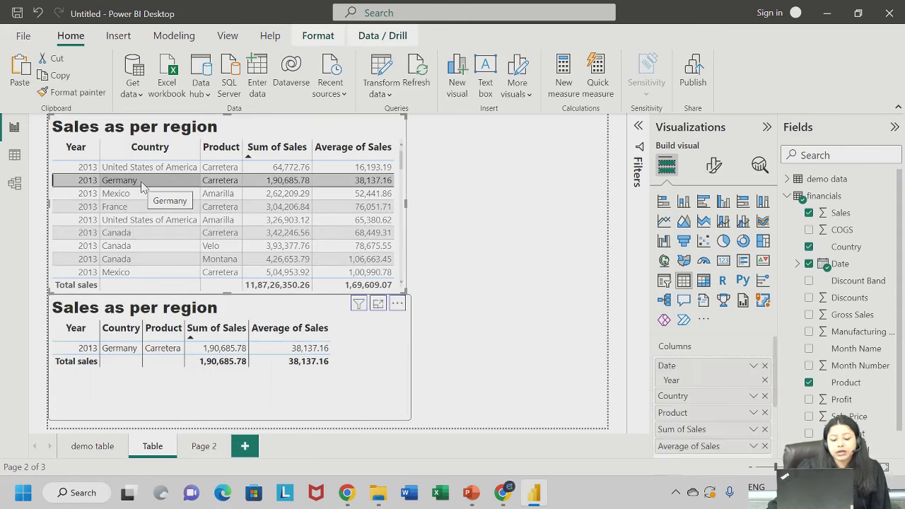
click(149, 220)
click(106, 233)
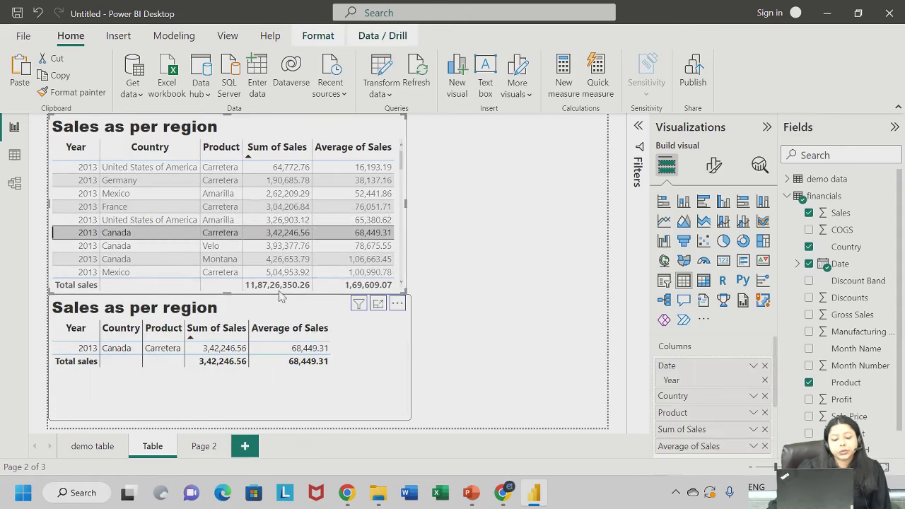
click(59, 260)
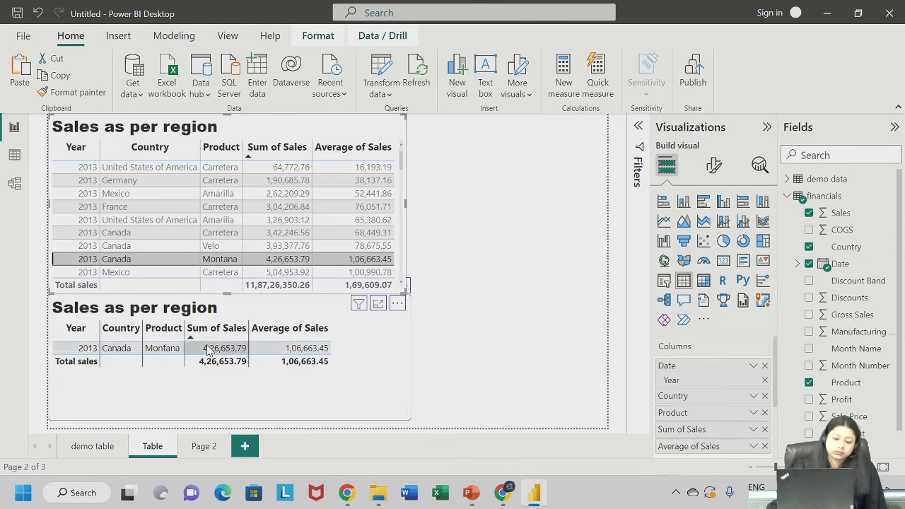